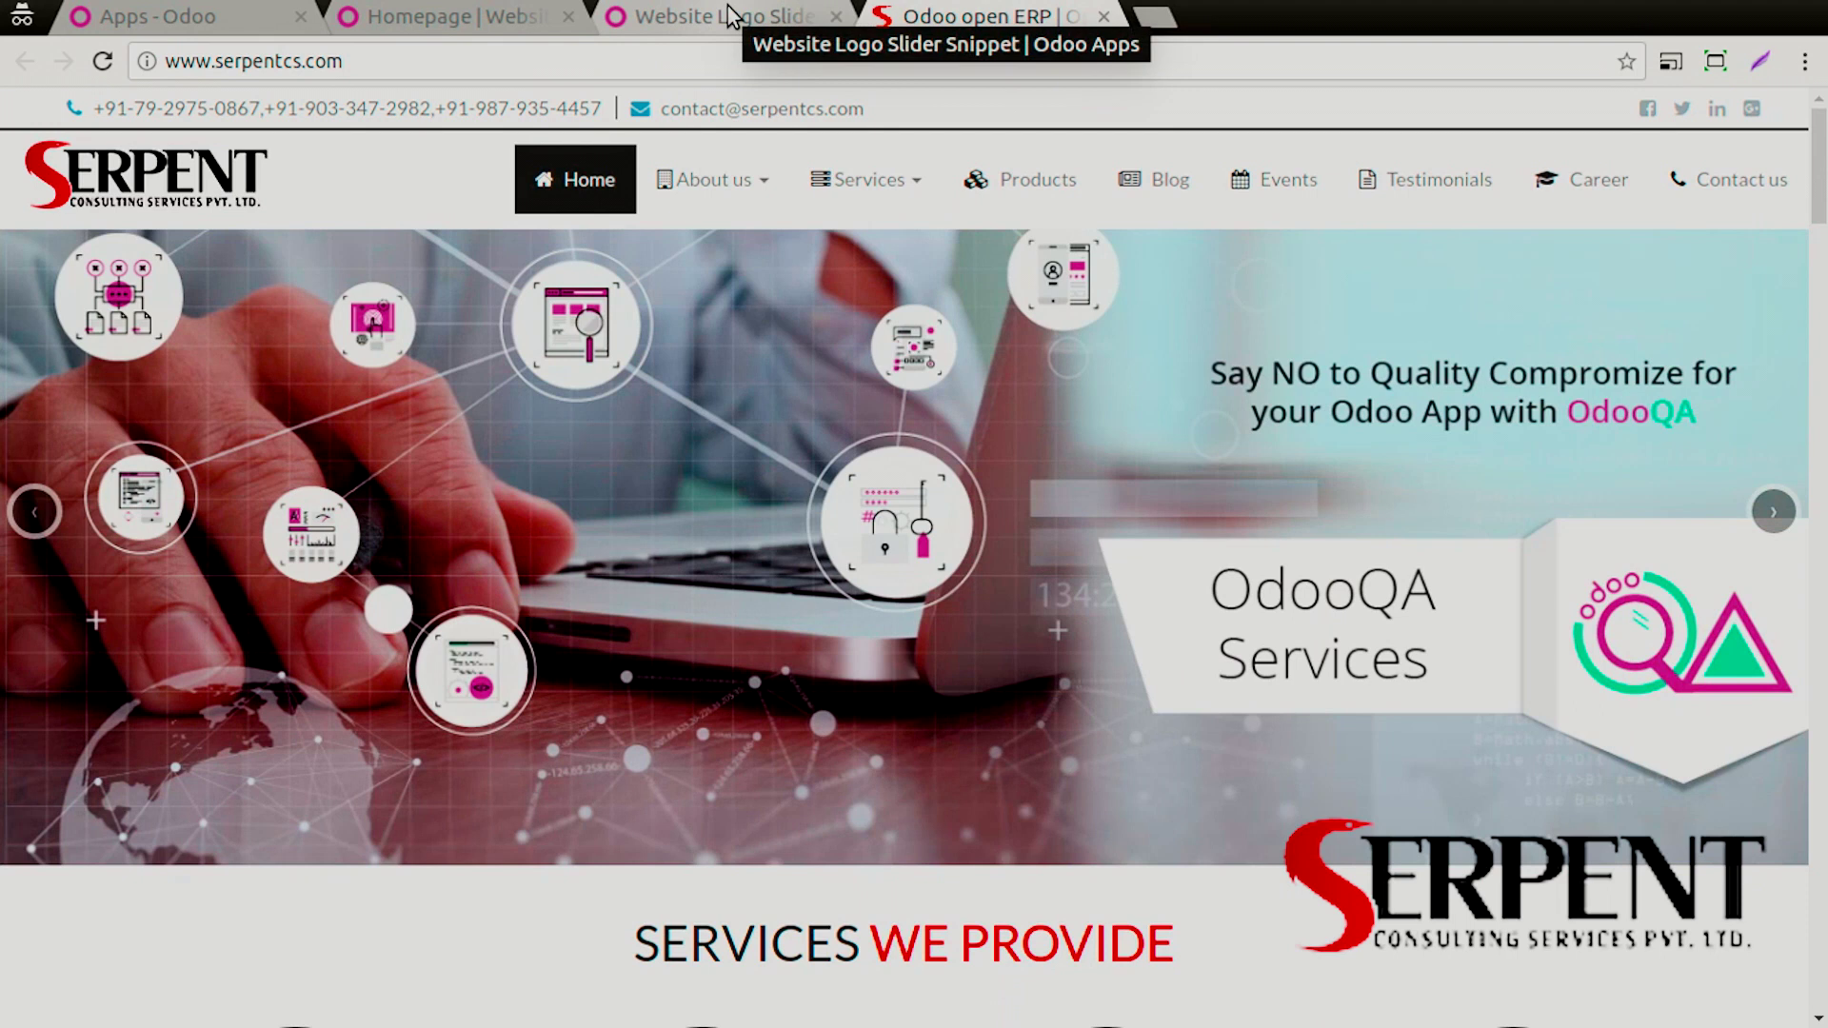
# Highlight the module's 19.00 € price on the Apps Store page, then return to the local Apps list
pyautogui.click(731, 16)
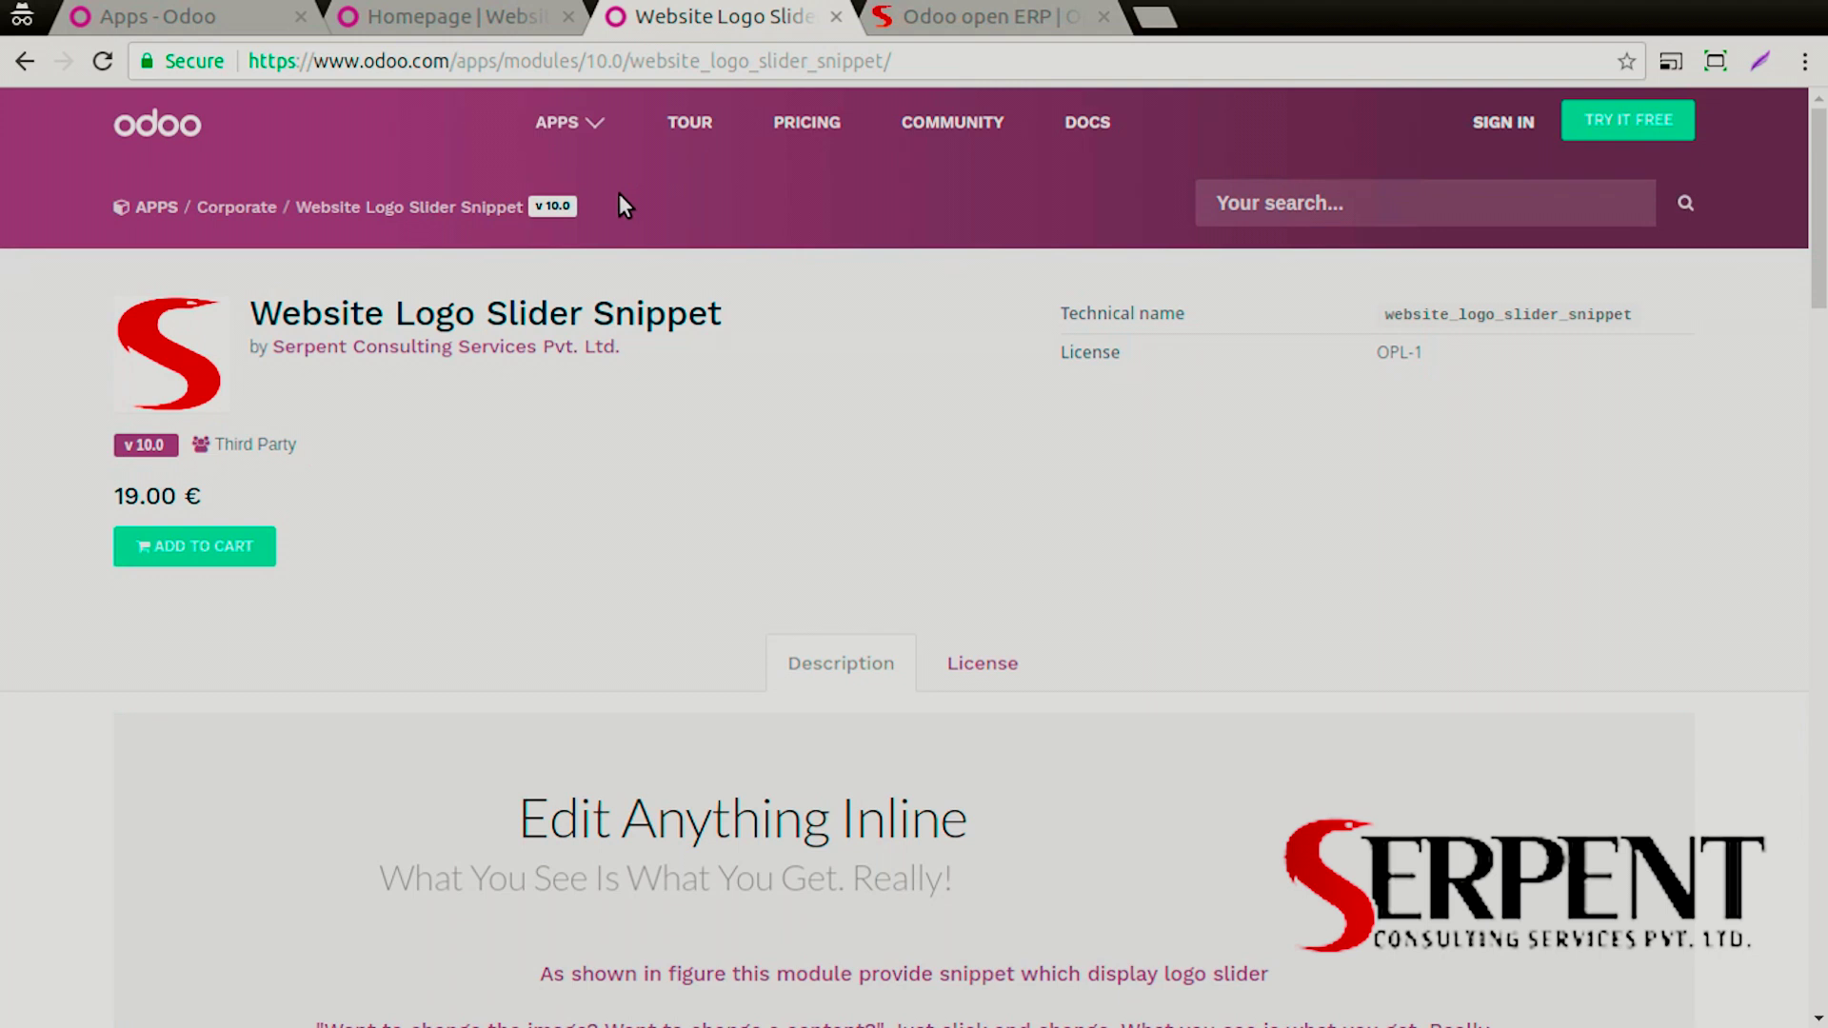
pyautogui.moveTo(218, 502); pyautogui.dragTo(106, 491)
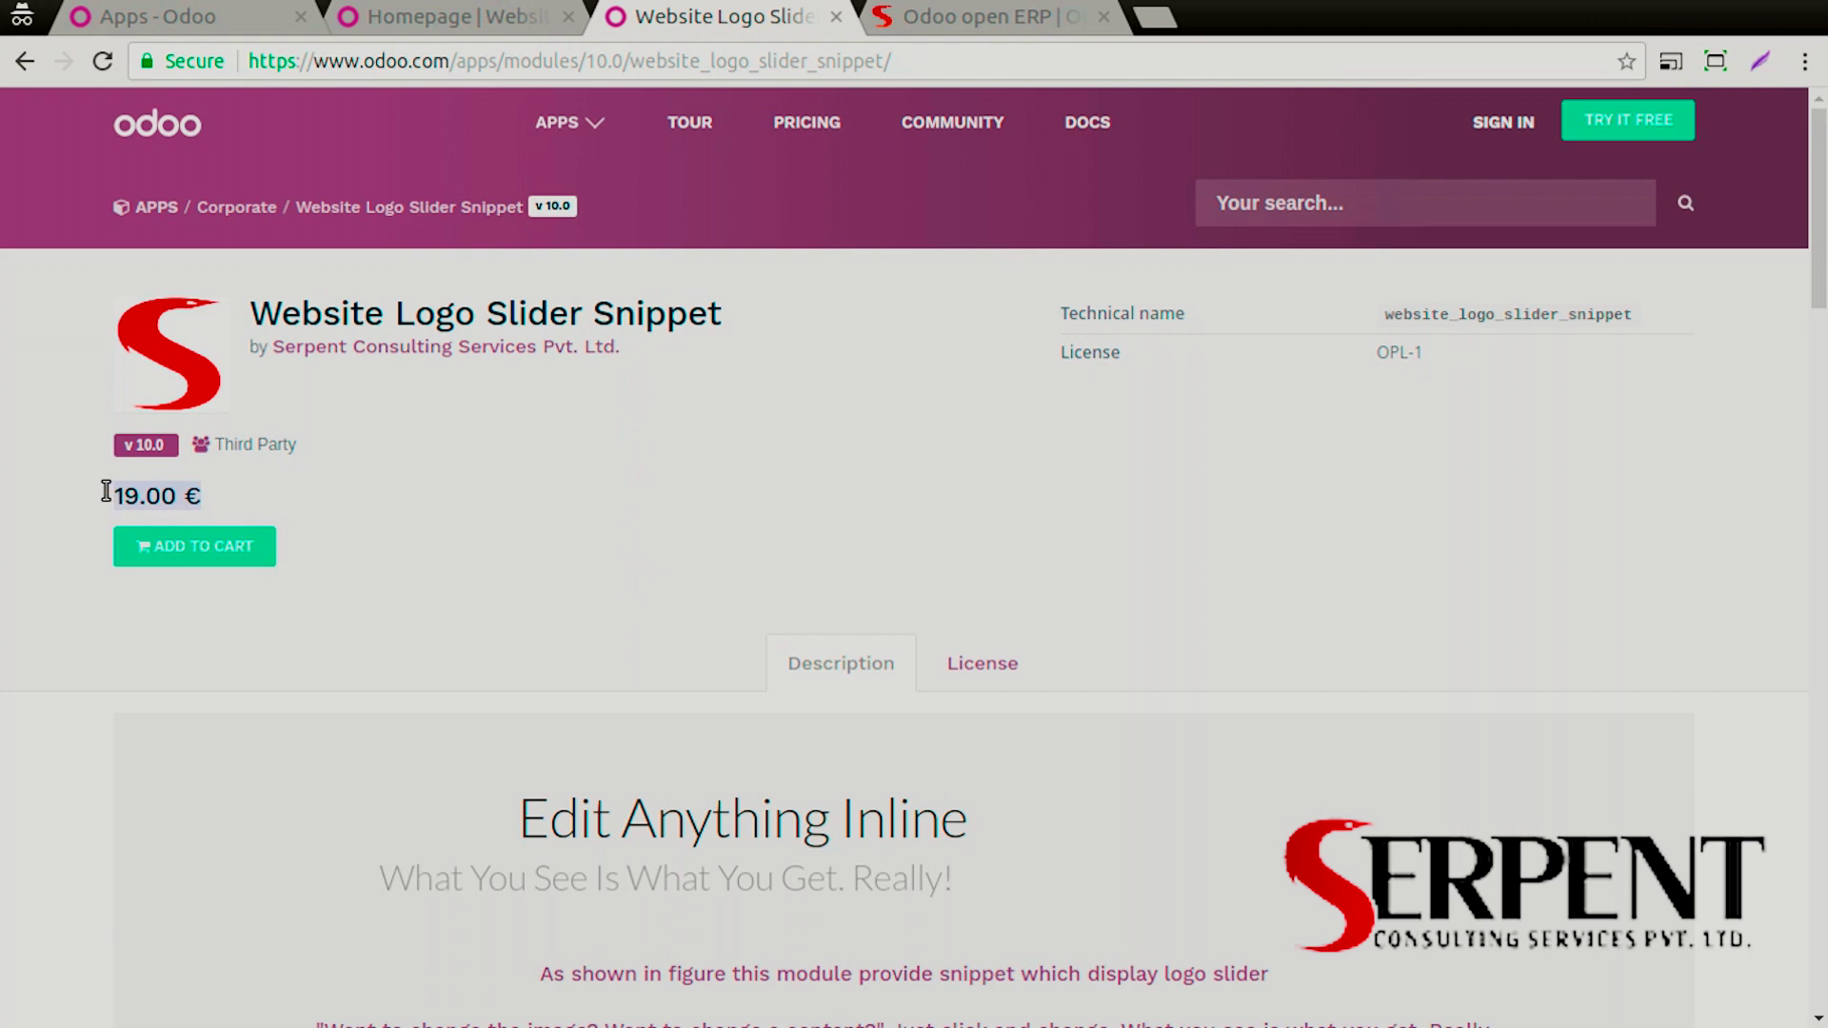
pyautogui.click(205, 21)
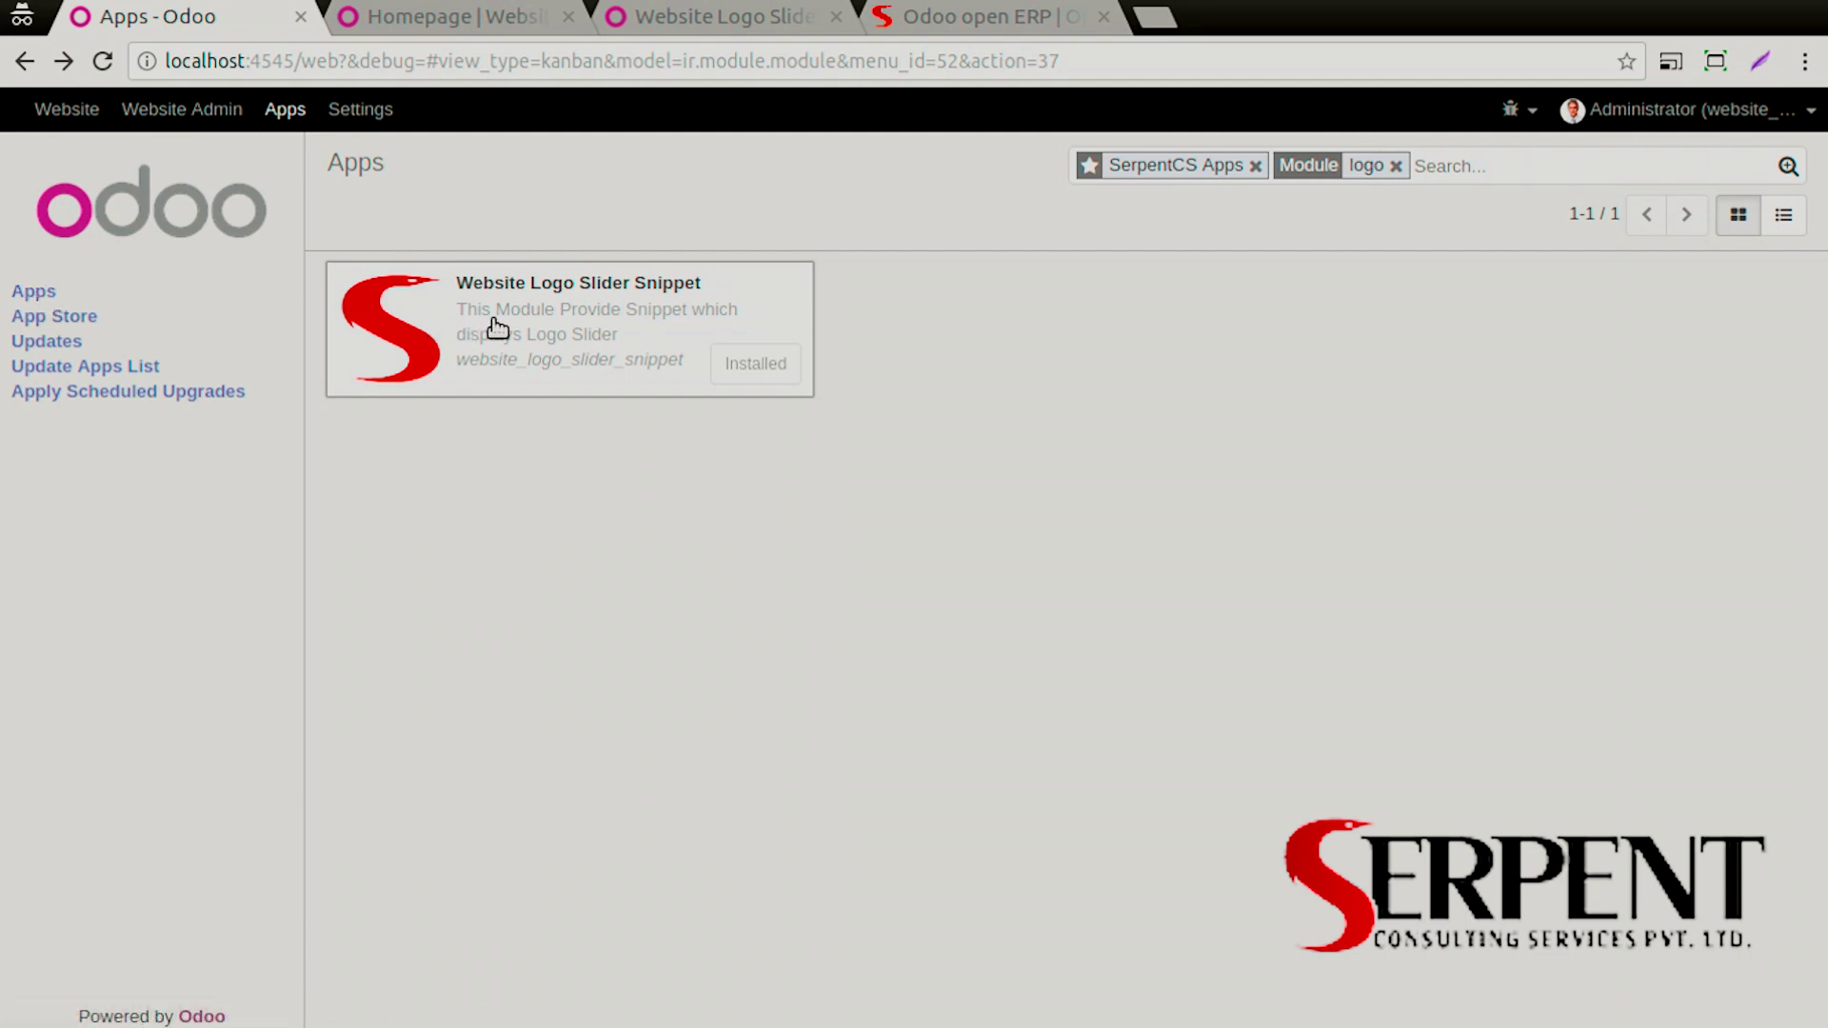
# Review the Website Logo Slider Snippet's Technical Data: its four created views and website dependency
pyautogui.click(588, 320)
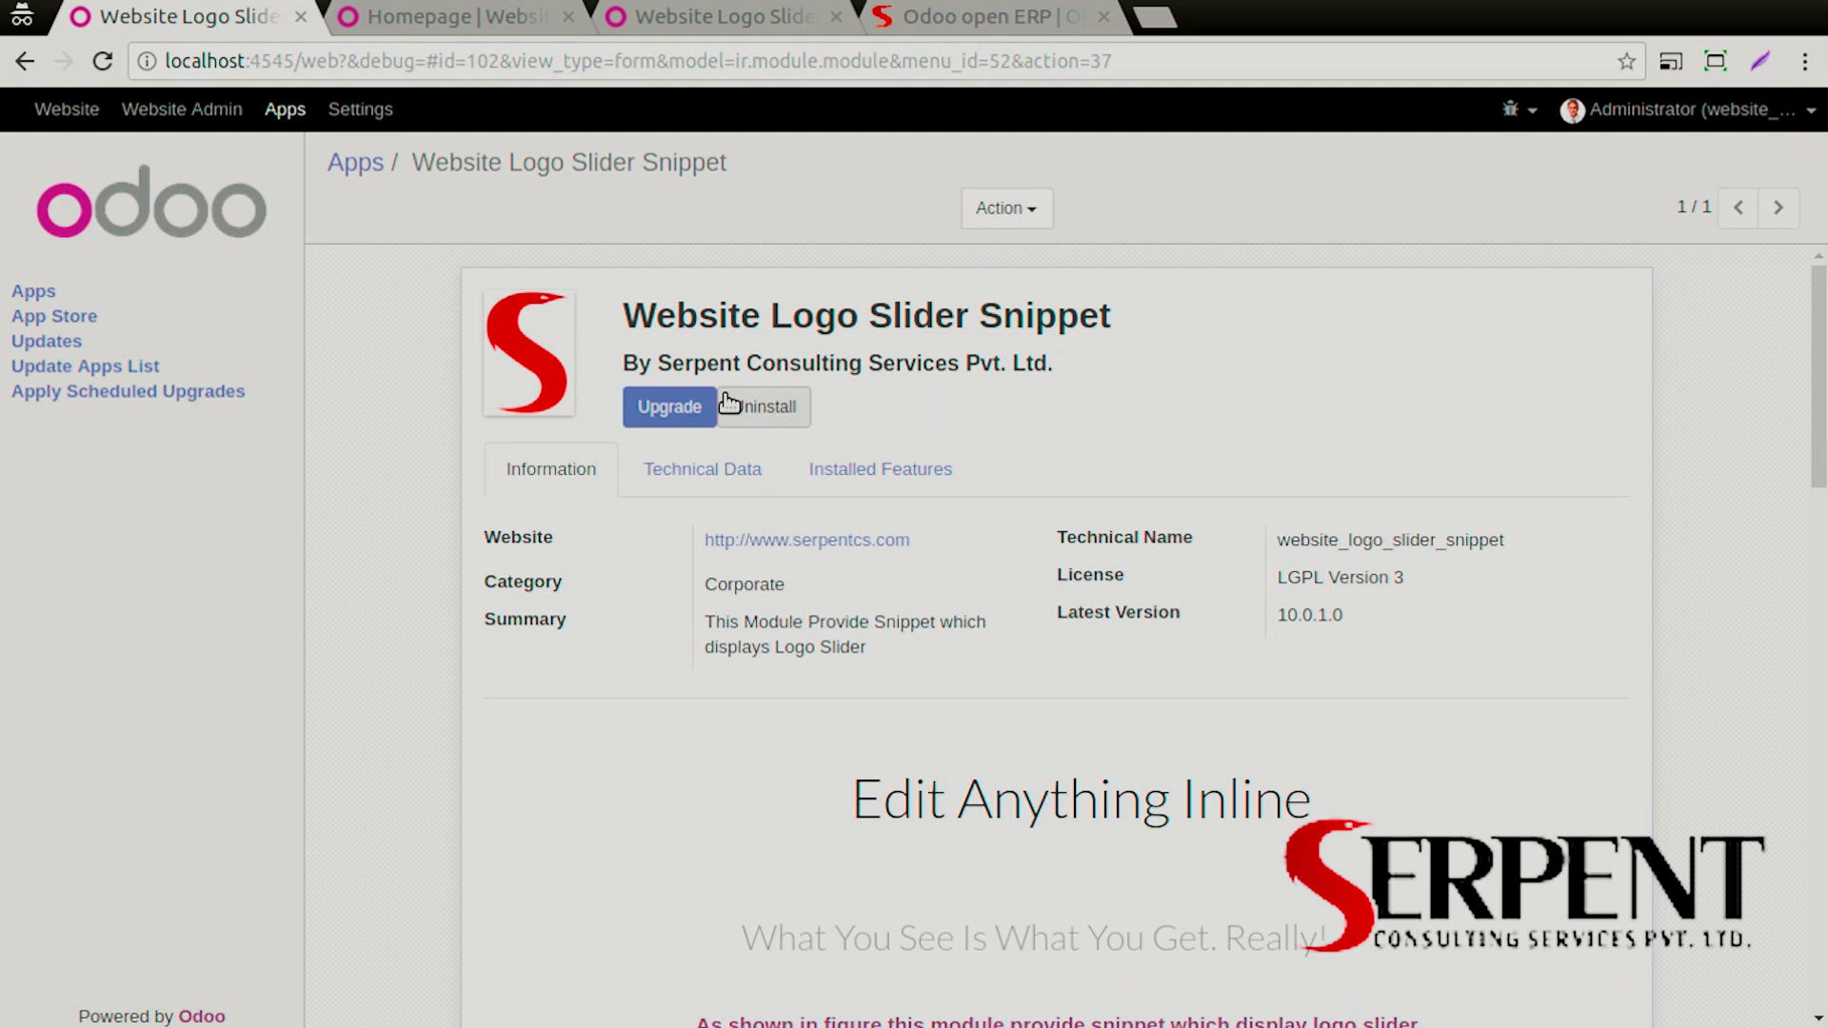
pyautogui.click(727, 476)
pyautogui.scroll(-3, 891, 461)
pyautogui.scroll(3, 891, 461)
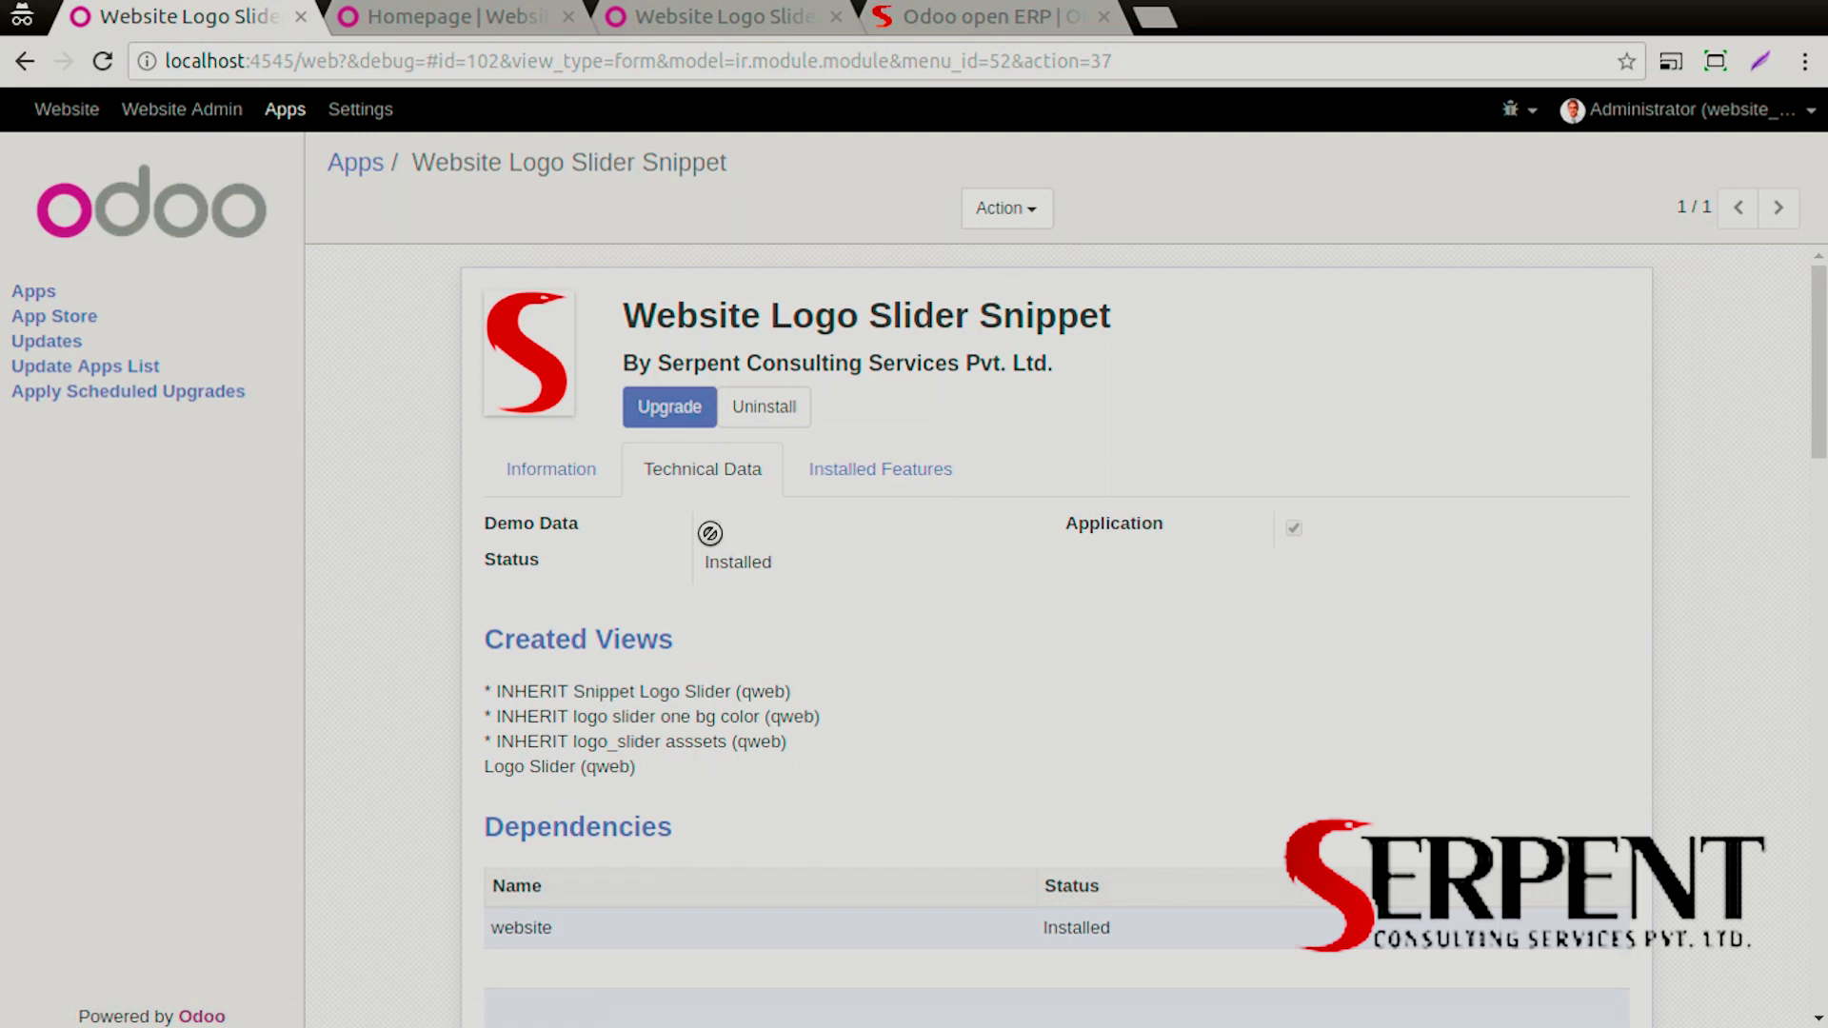
pyautogui.scroll(-5, 662, 786)
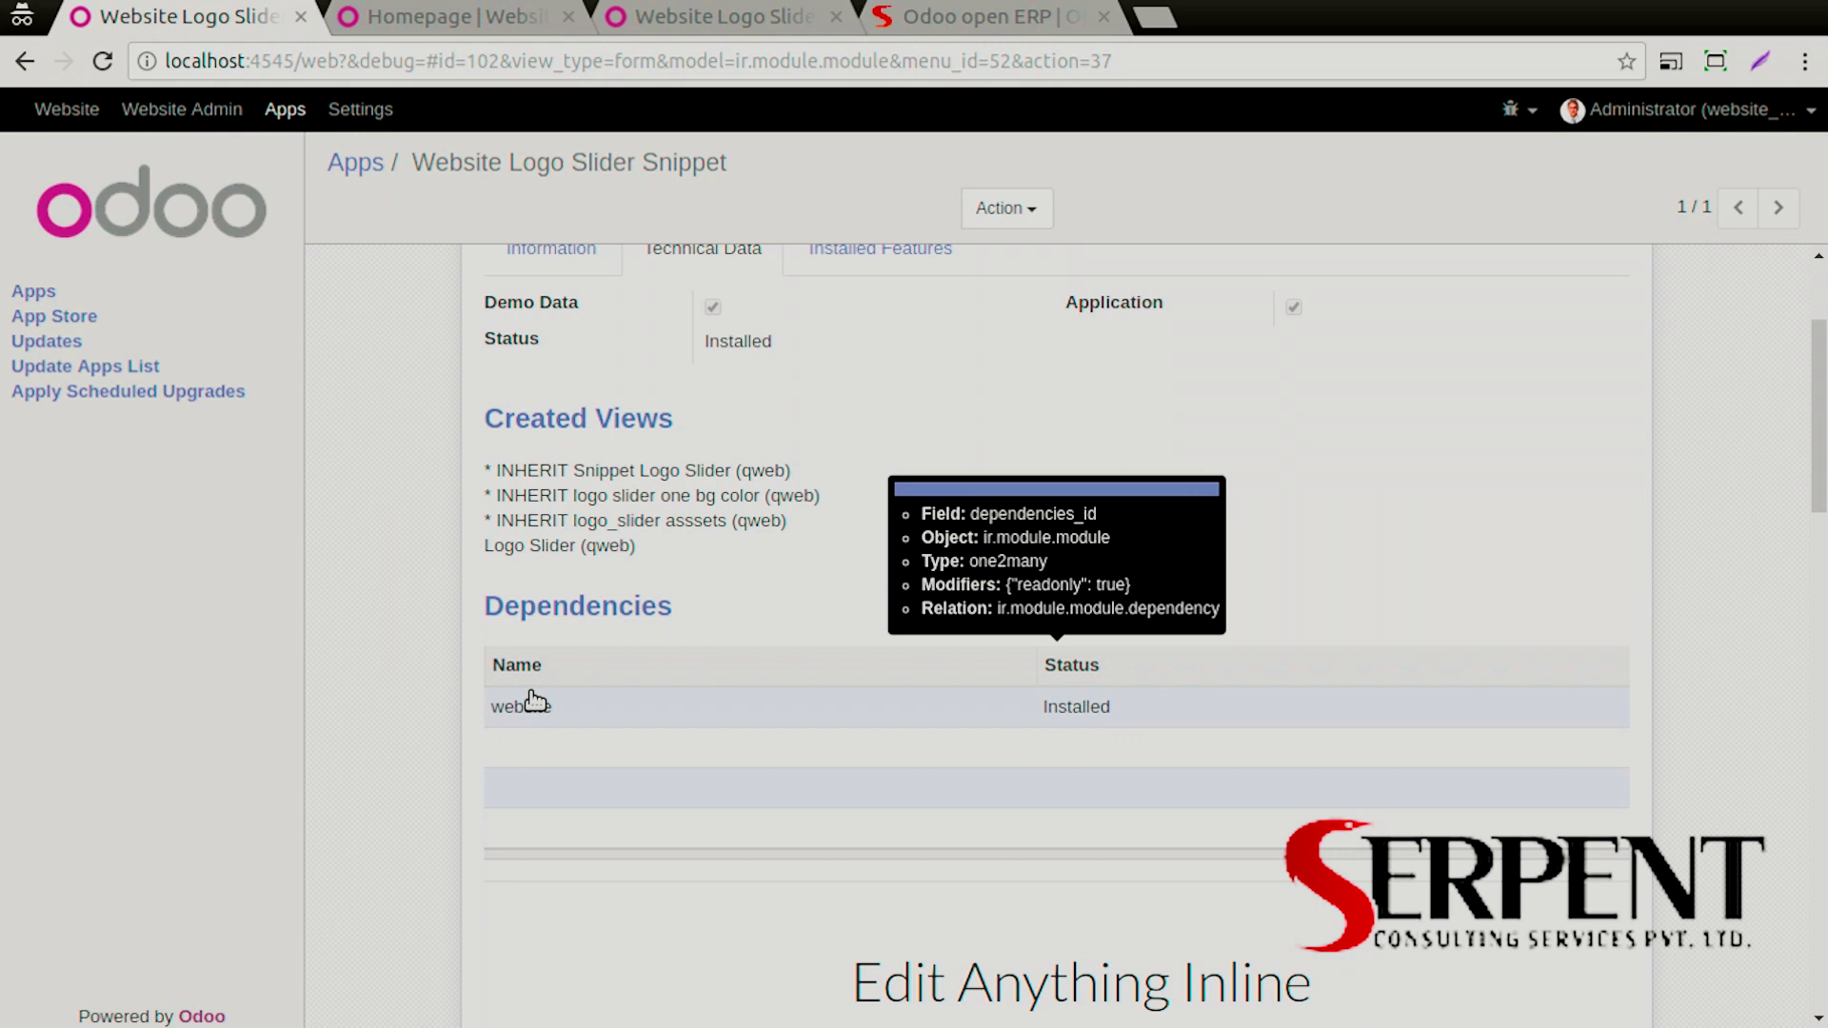
pyautogui.scroll(-6, 586, 623)
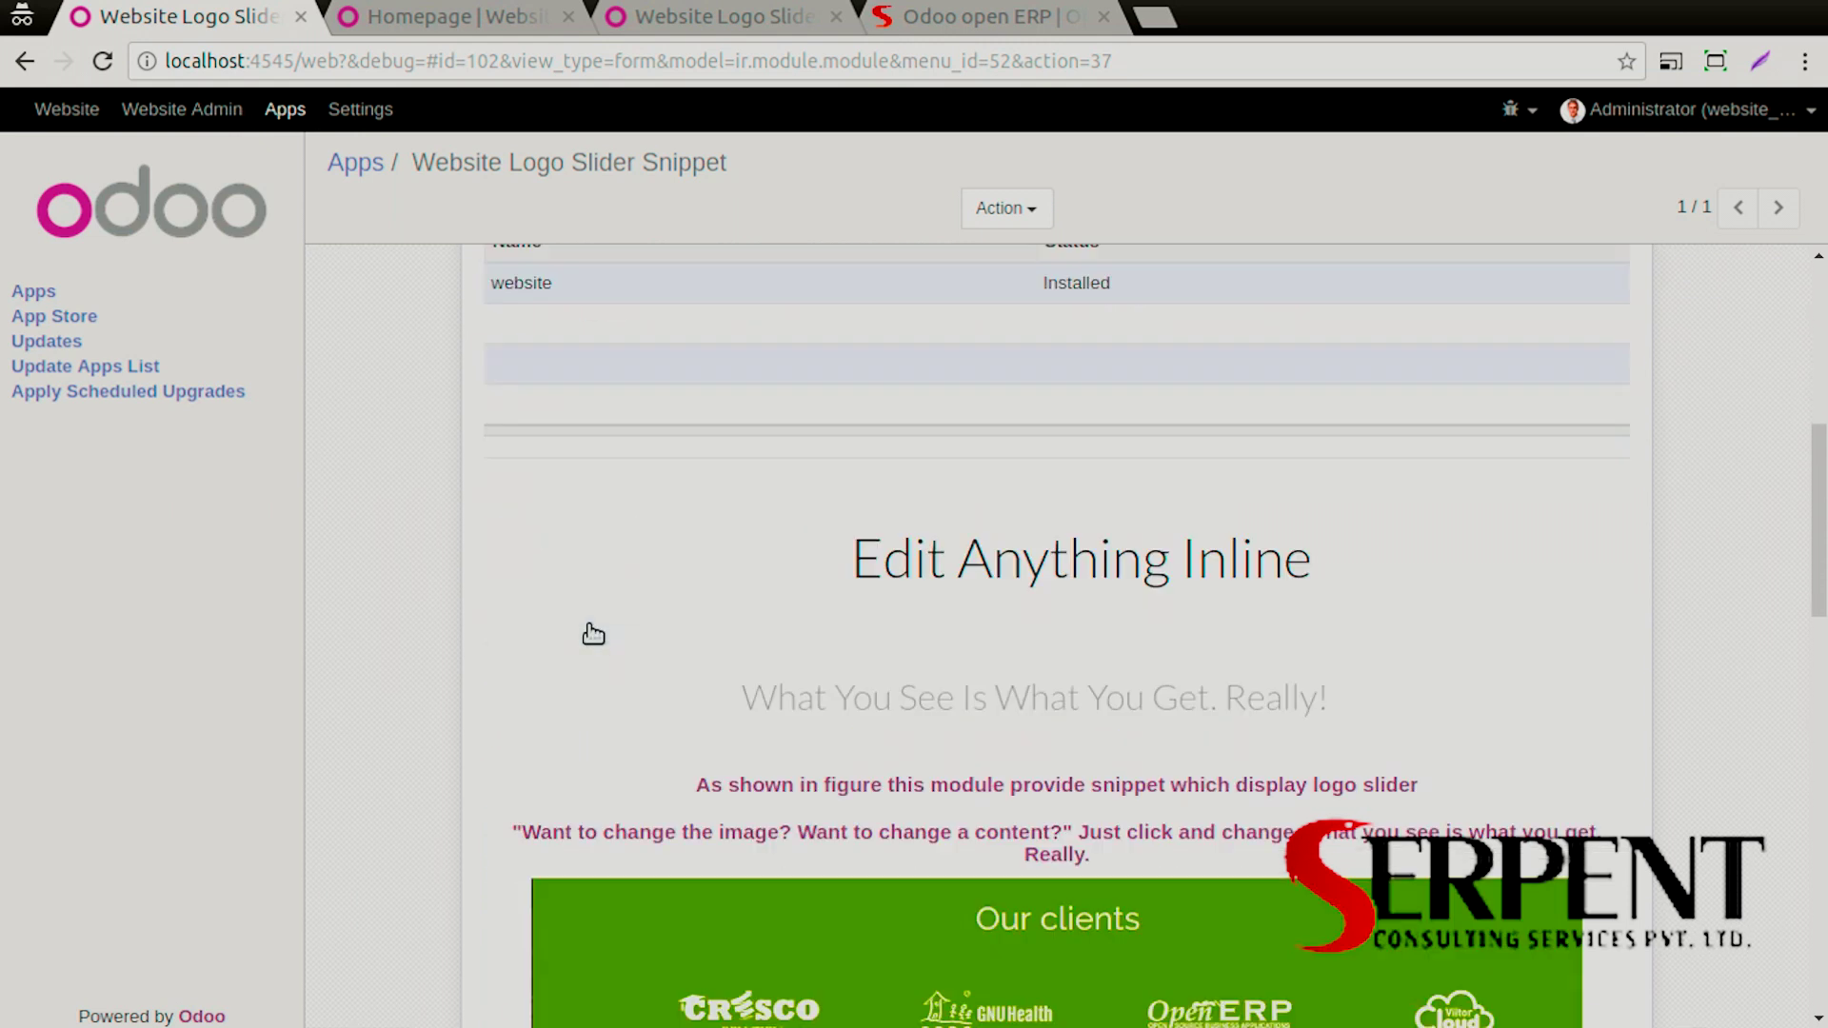
pyautogui.scroll(-4, 602, 636)
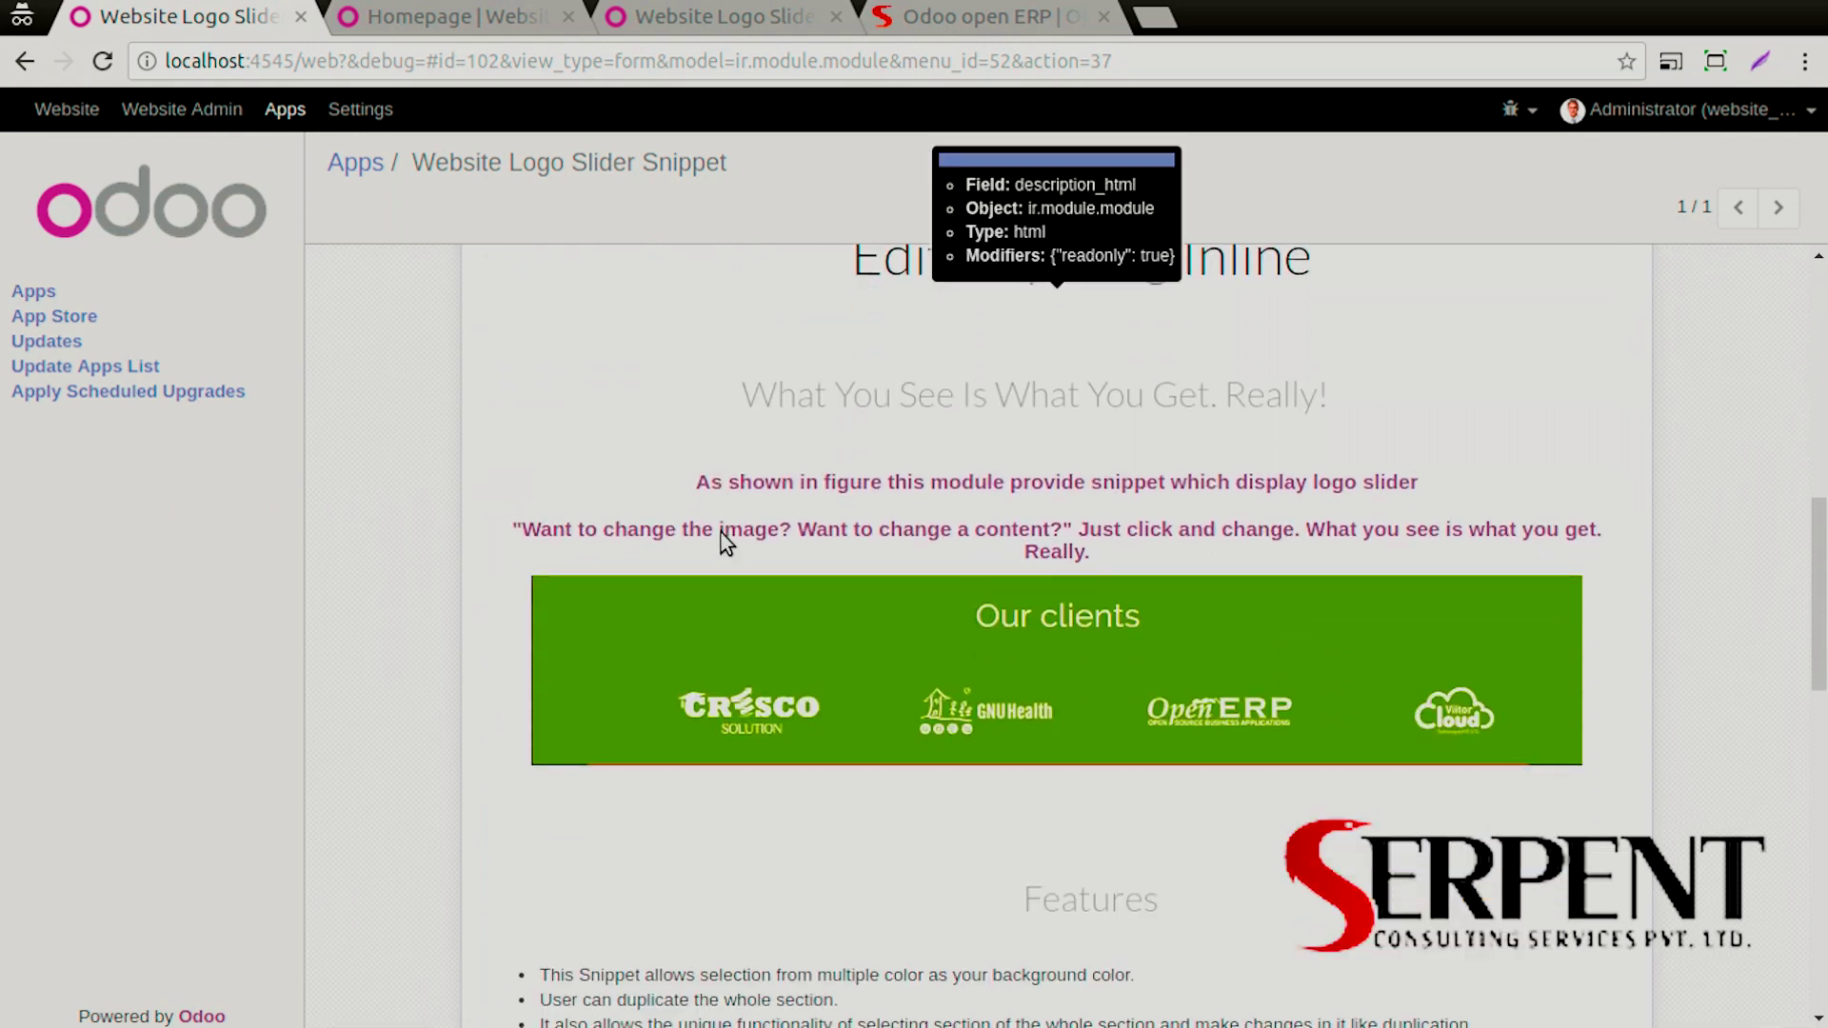
pyautogui.scroll(-1, 719, 529)
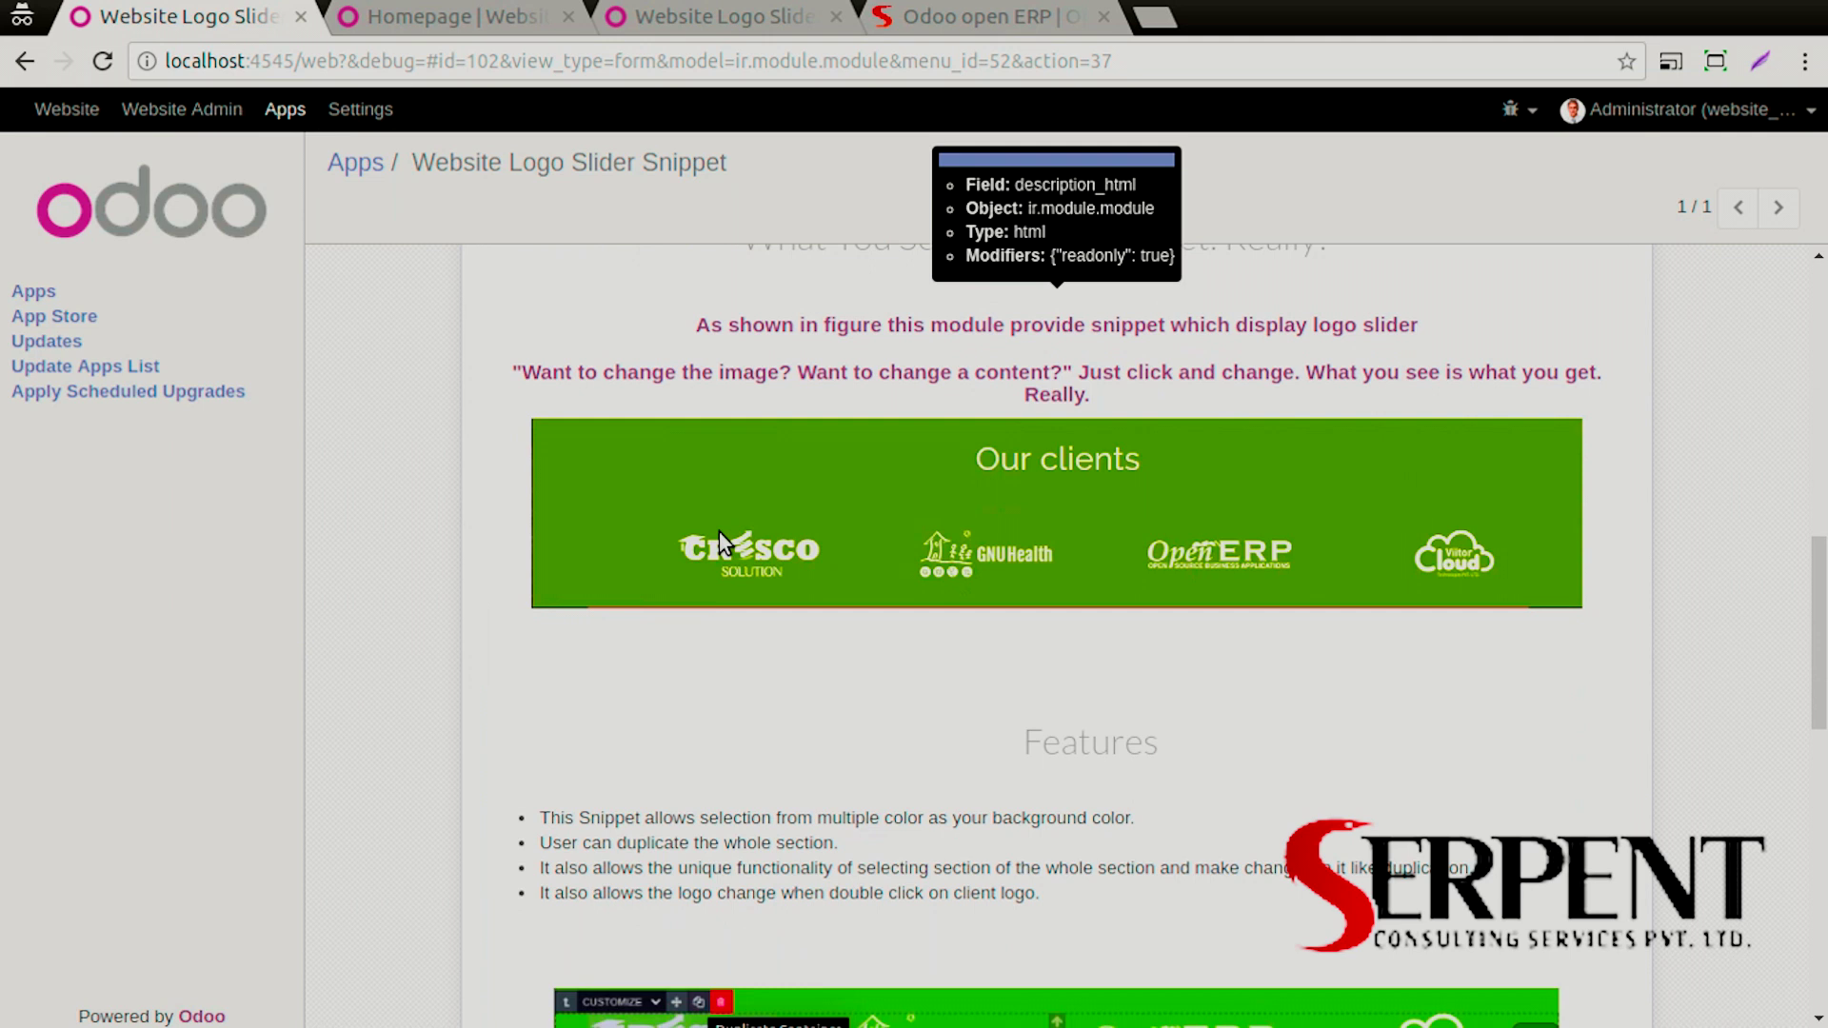
pyautogui.scroll(-4, 721, 541)
pyautogui.scroll(-6, 720, 548)
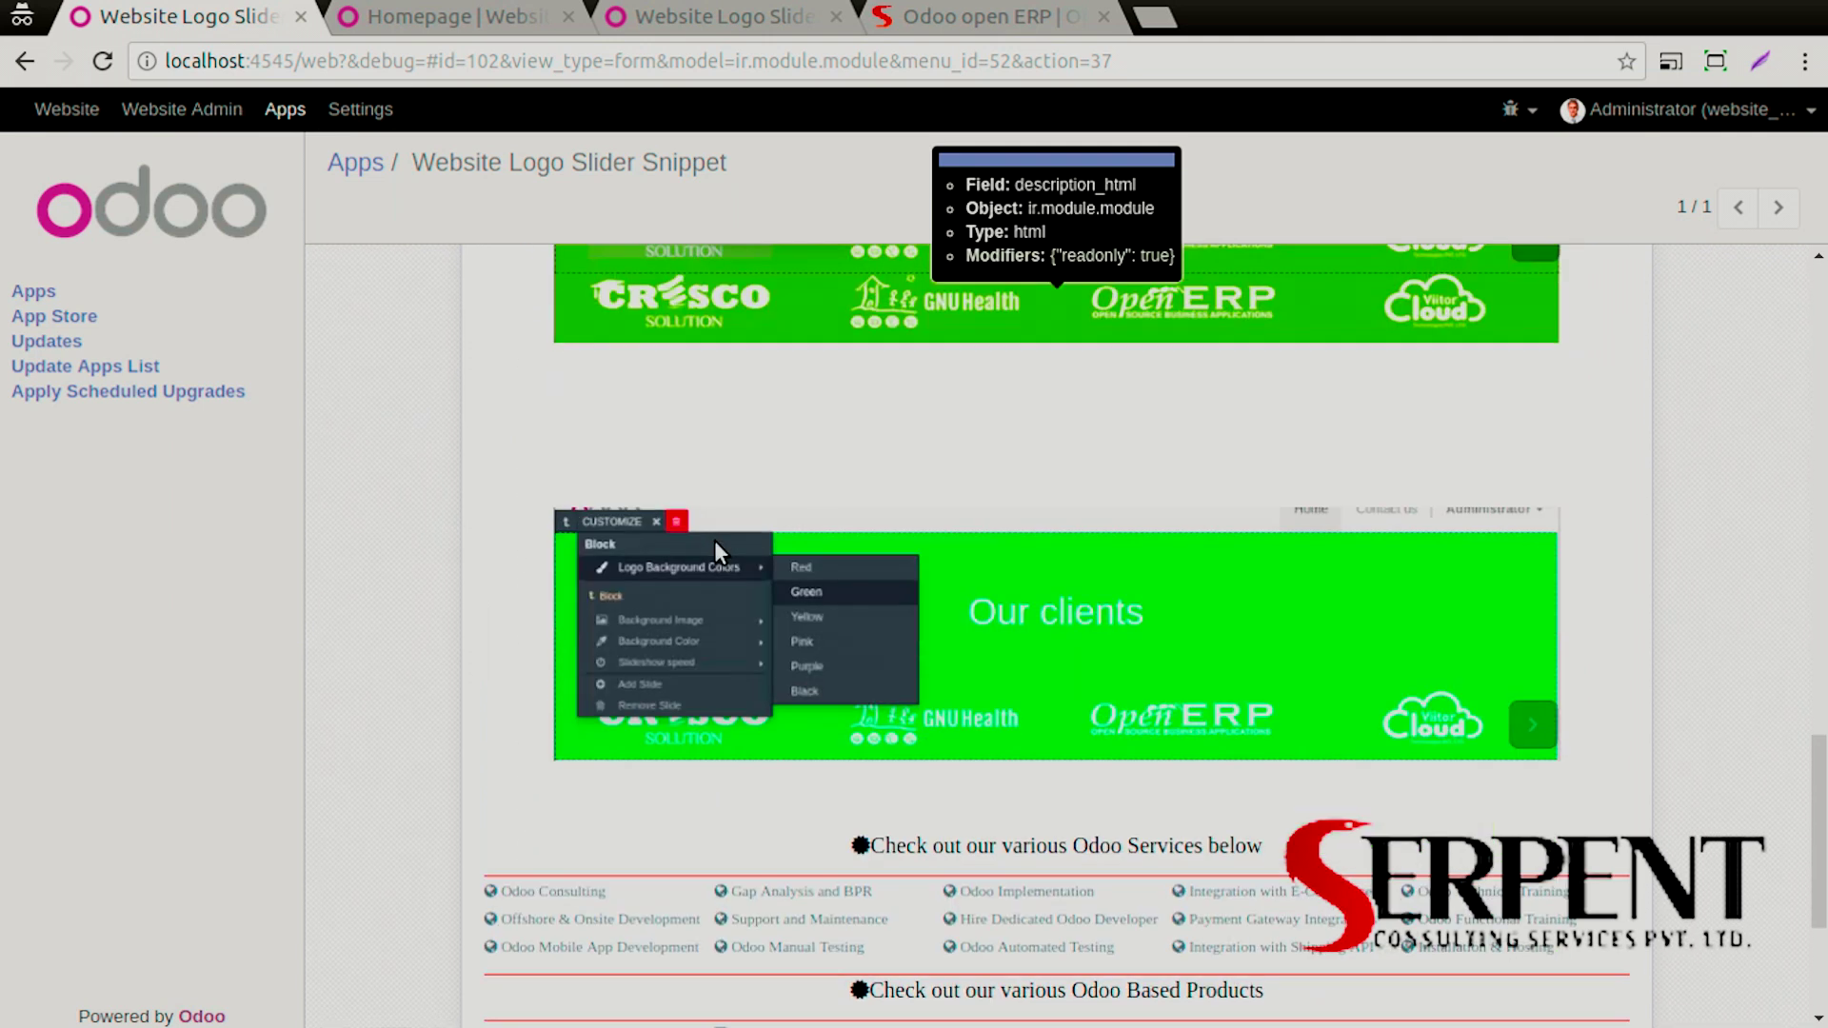
pyautogui.scroll(-3, 720, 550)
pyautogui.scroll(20, 716, 542)
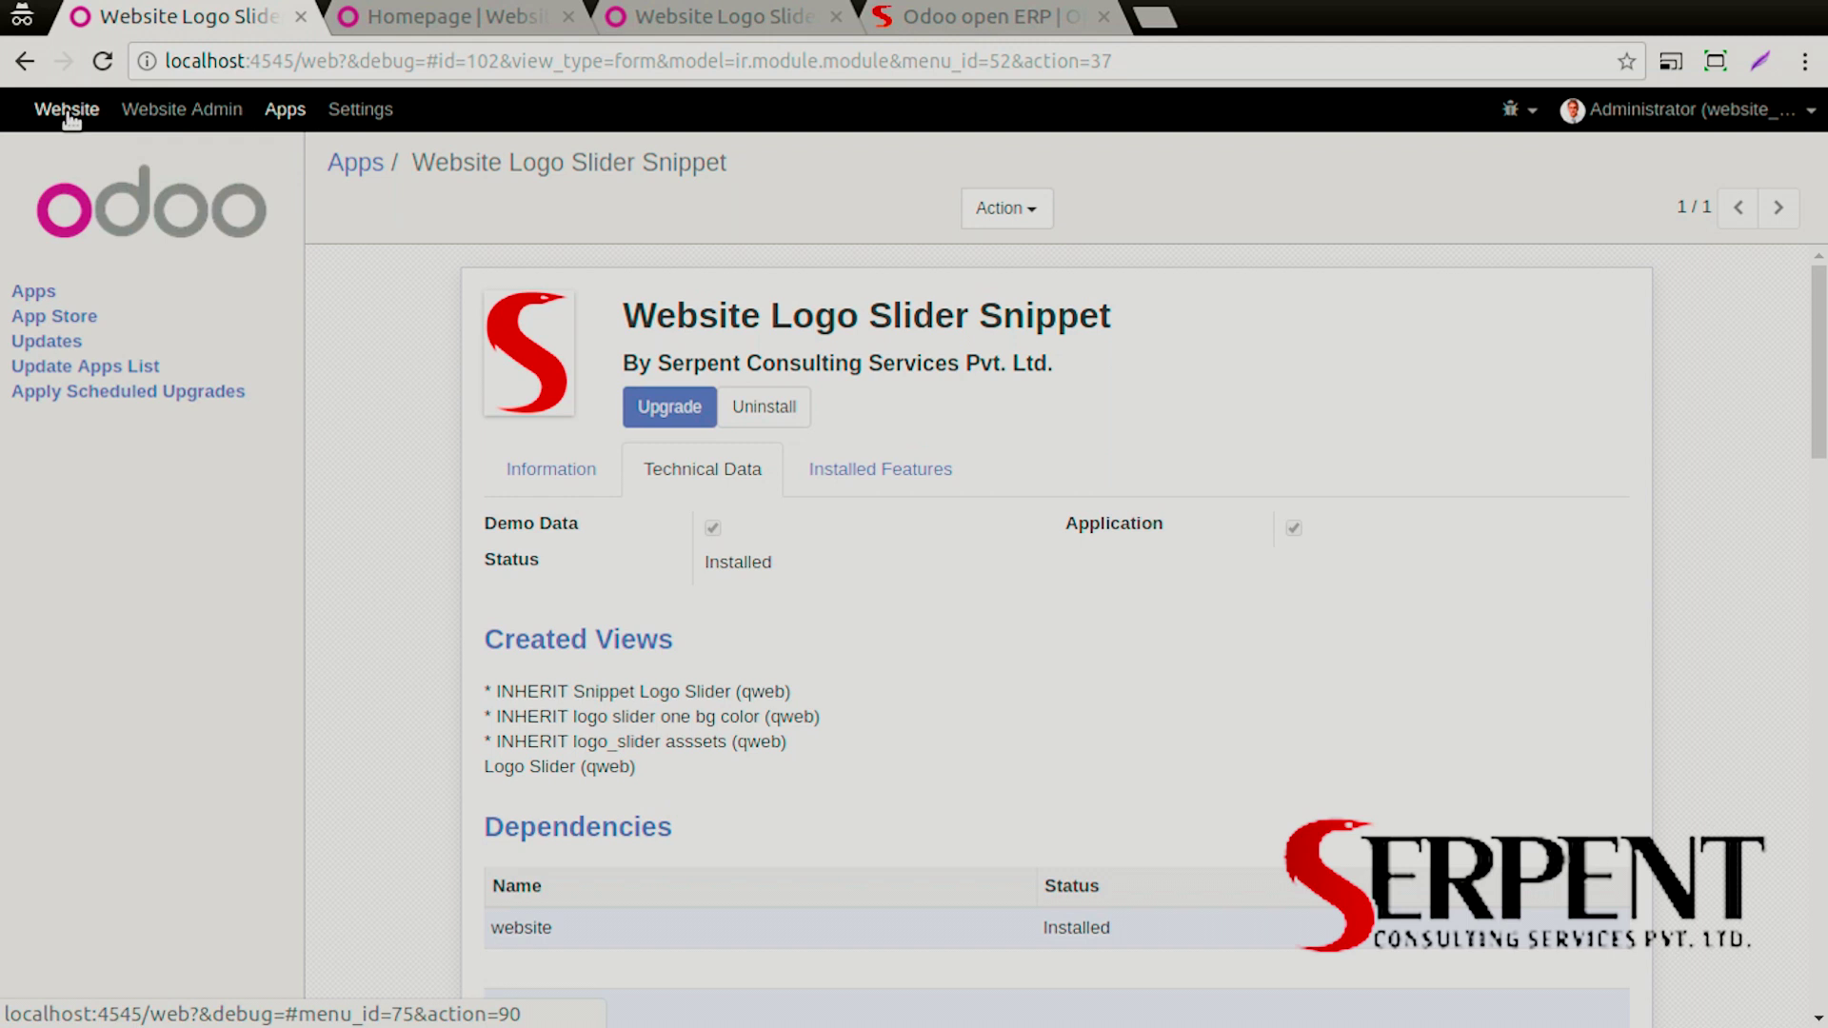
# Put the website homepage into edit mode and scroll the blocks panel to Logo Slider
pyautogui.click(453, 23)
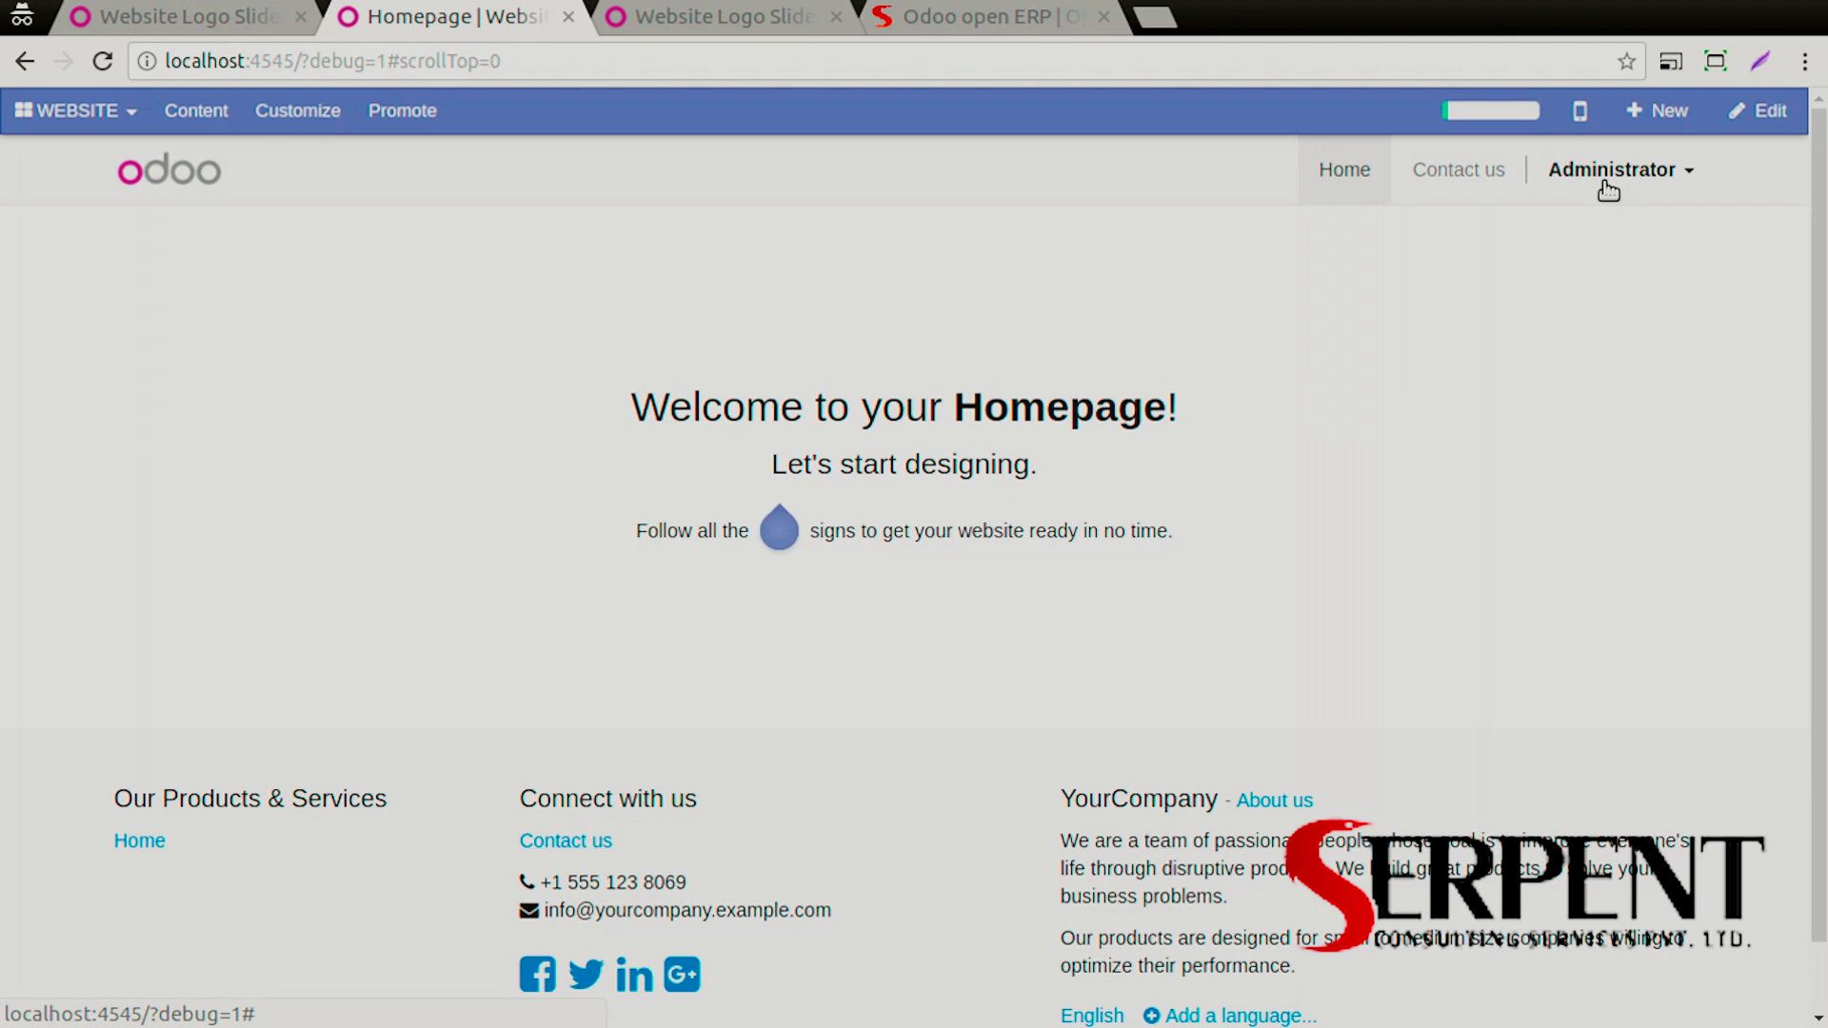
pyautogui.click(1763, 115)
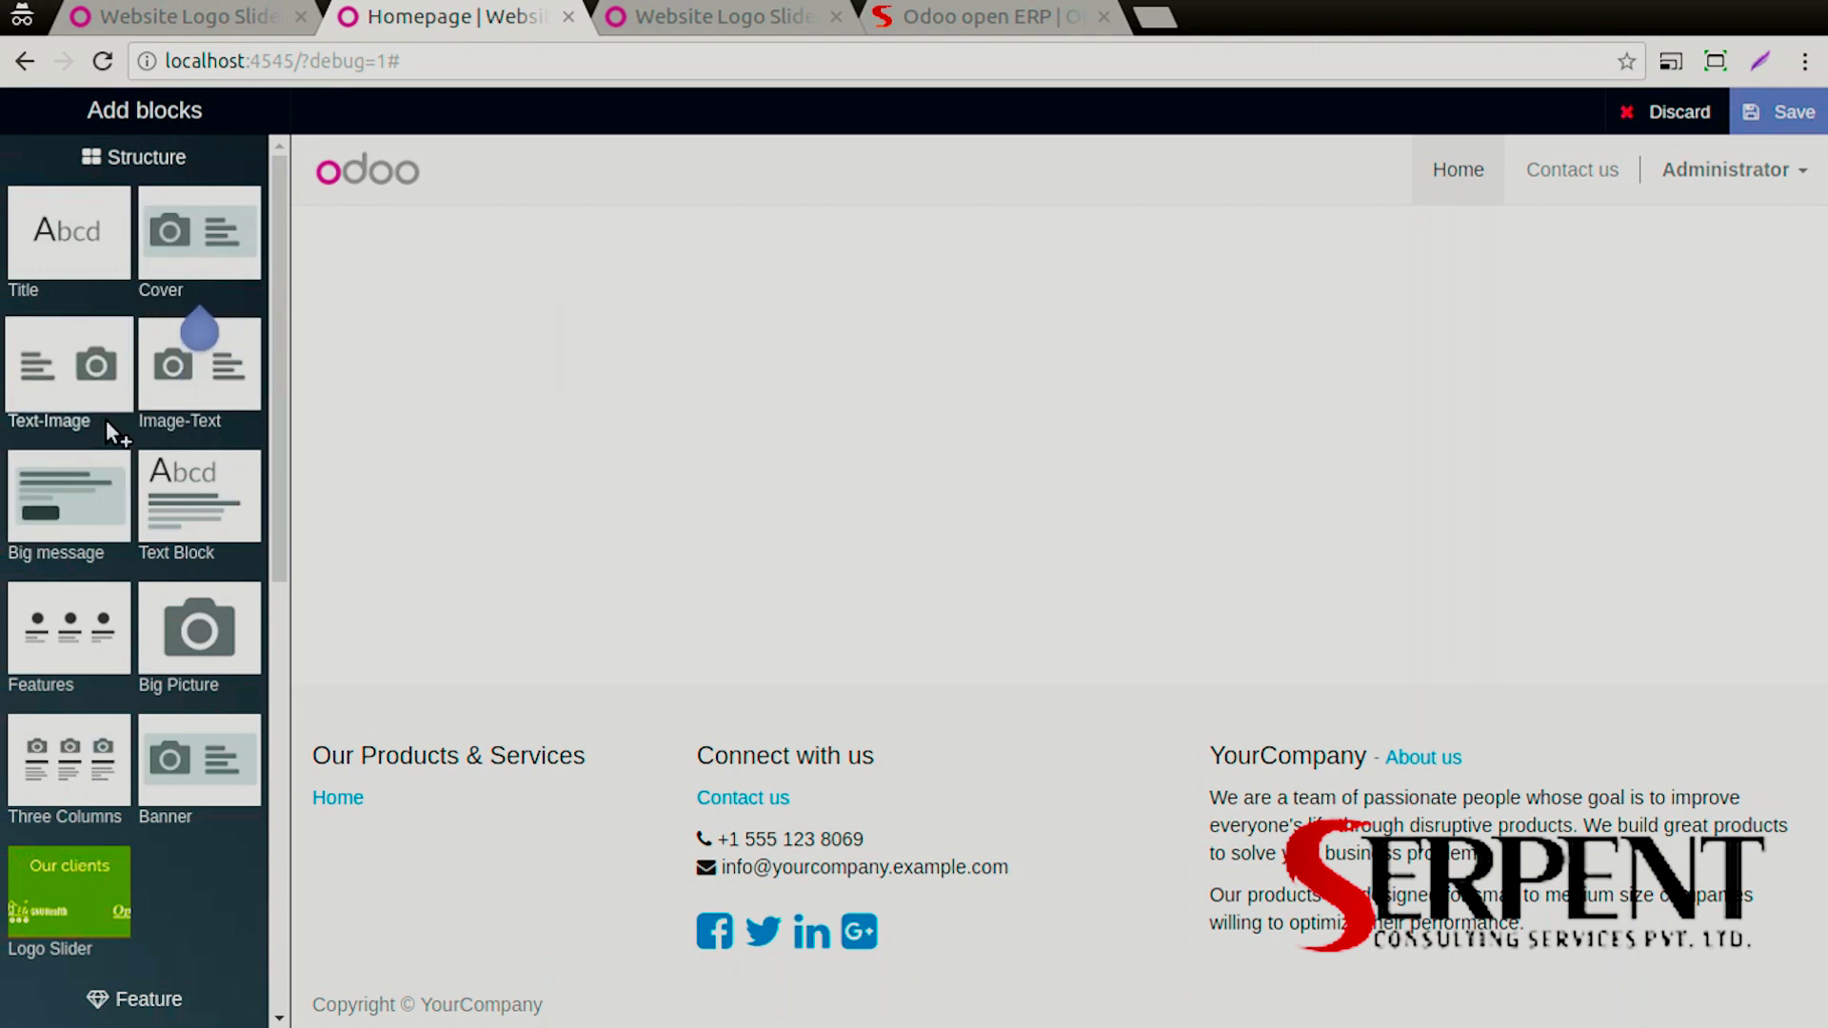
pyautogui.scroll(-5, 106, 419)
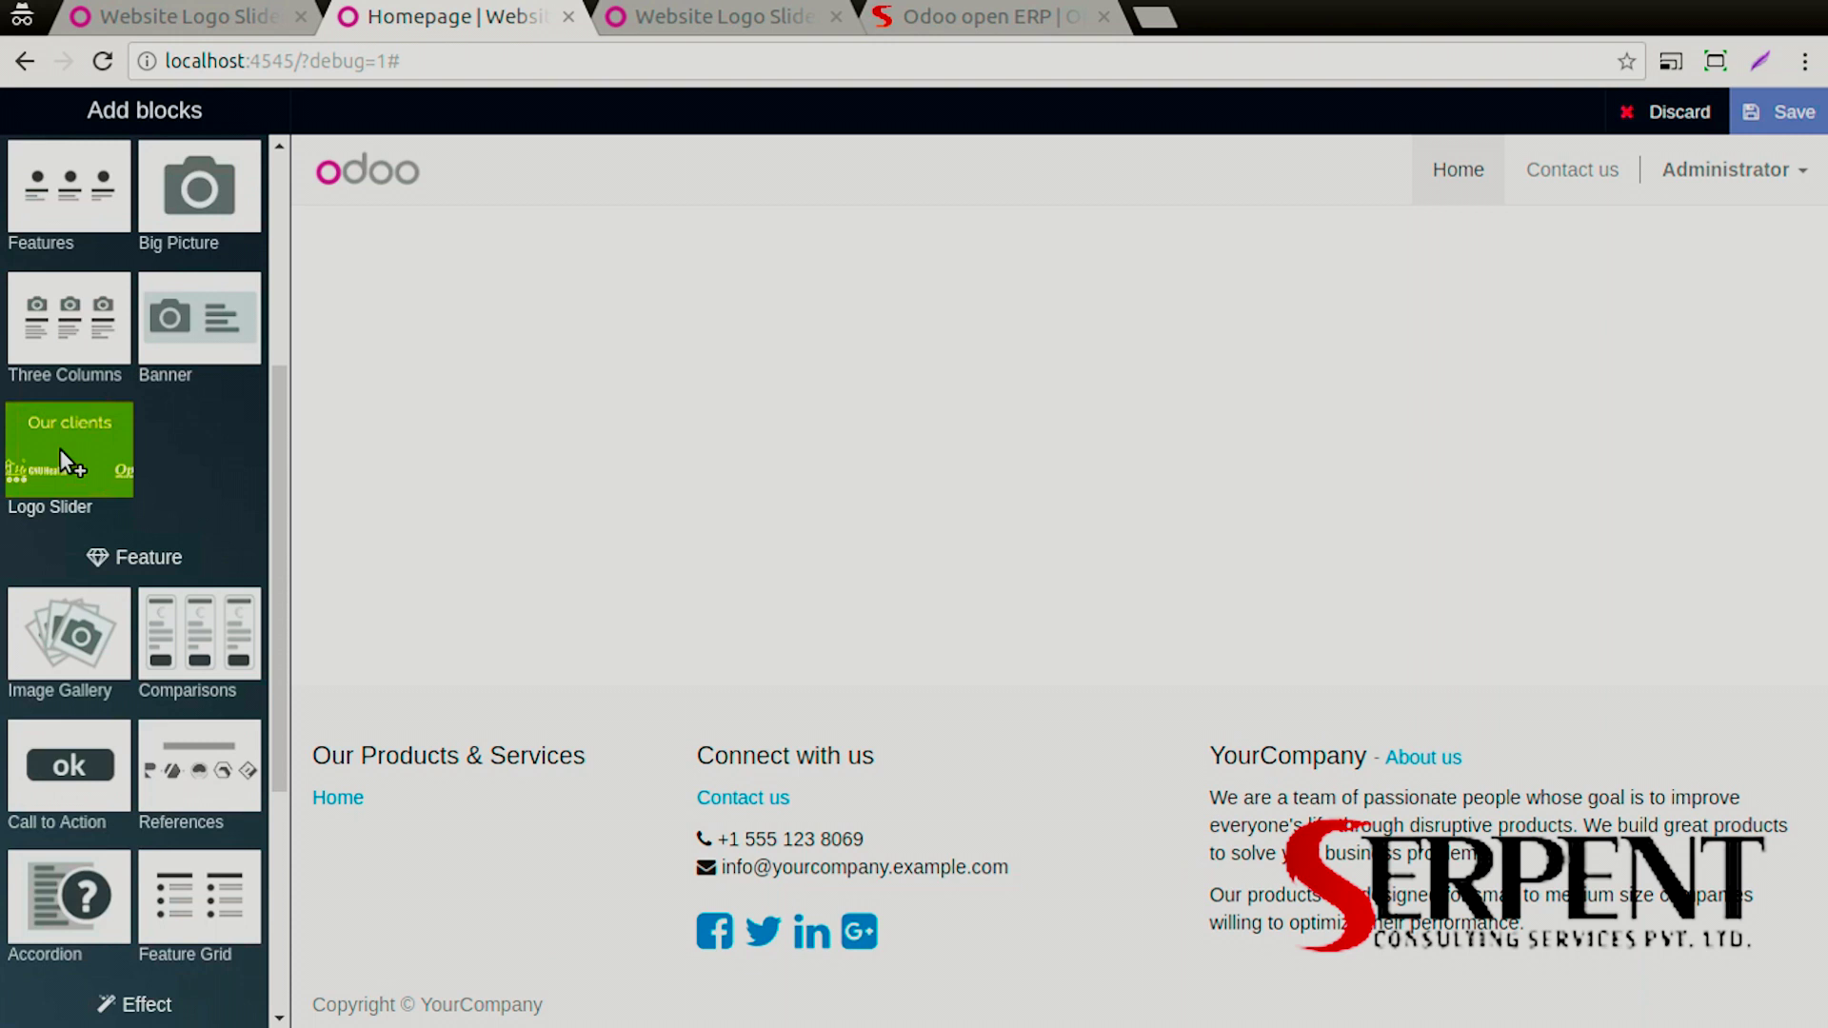
# Drop the Logo Slider block onto the homepage and duplicate the CRESCO logo four times
pyautogui.moveTo(60, 448); pyautogui.dragTo(470, 354)
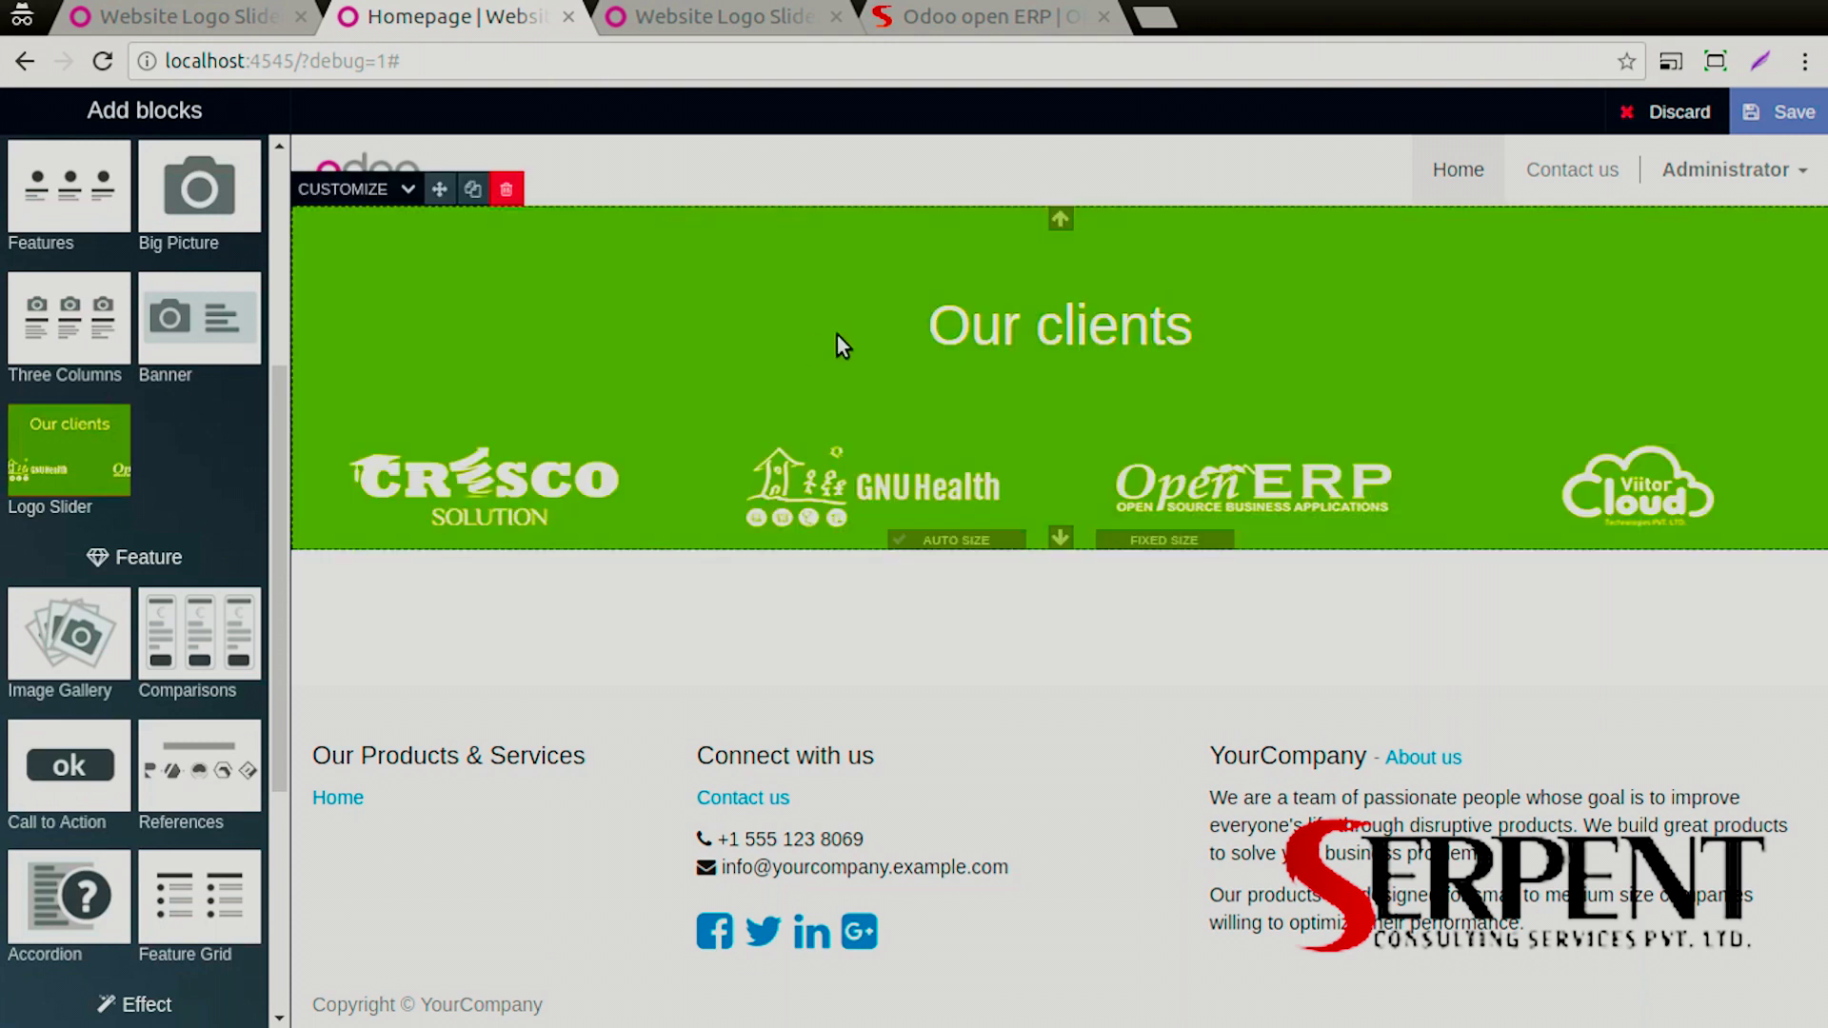
pyautogui.click(580, 324)
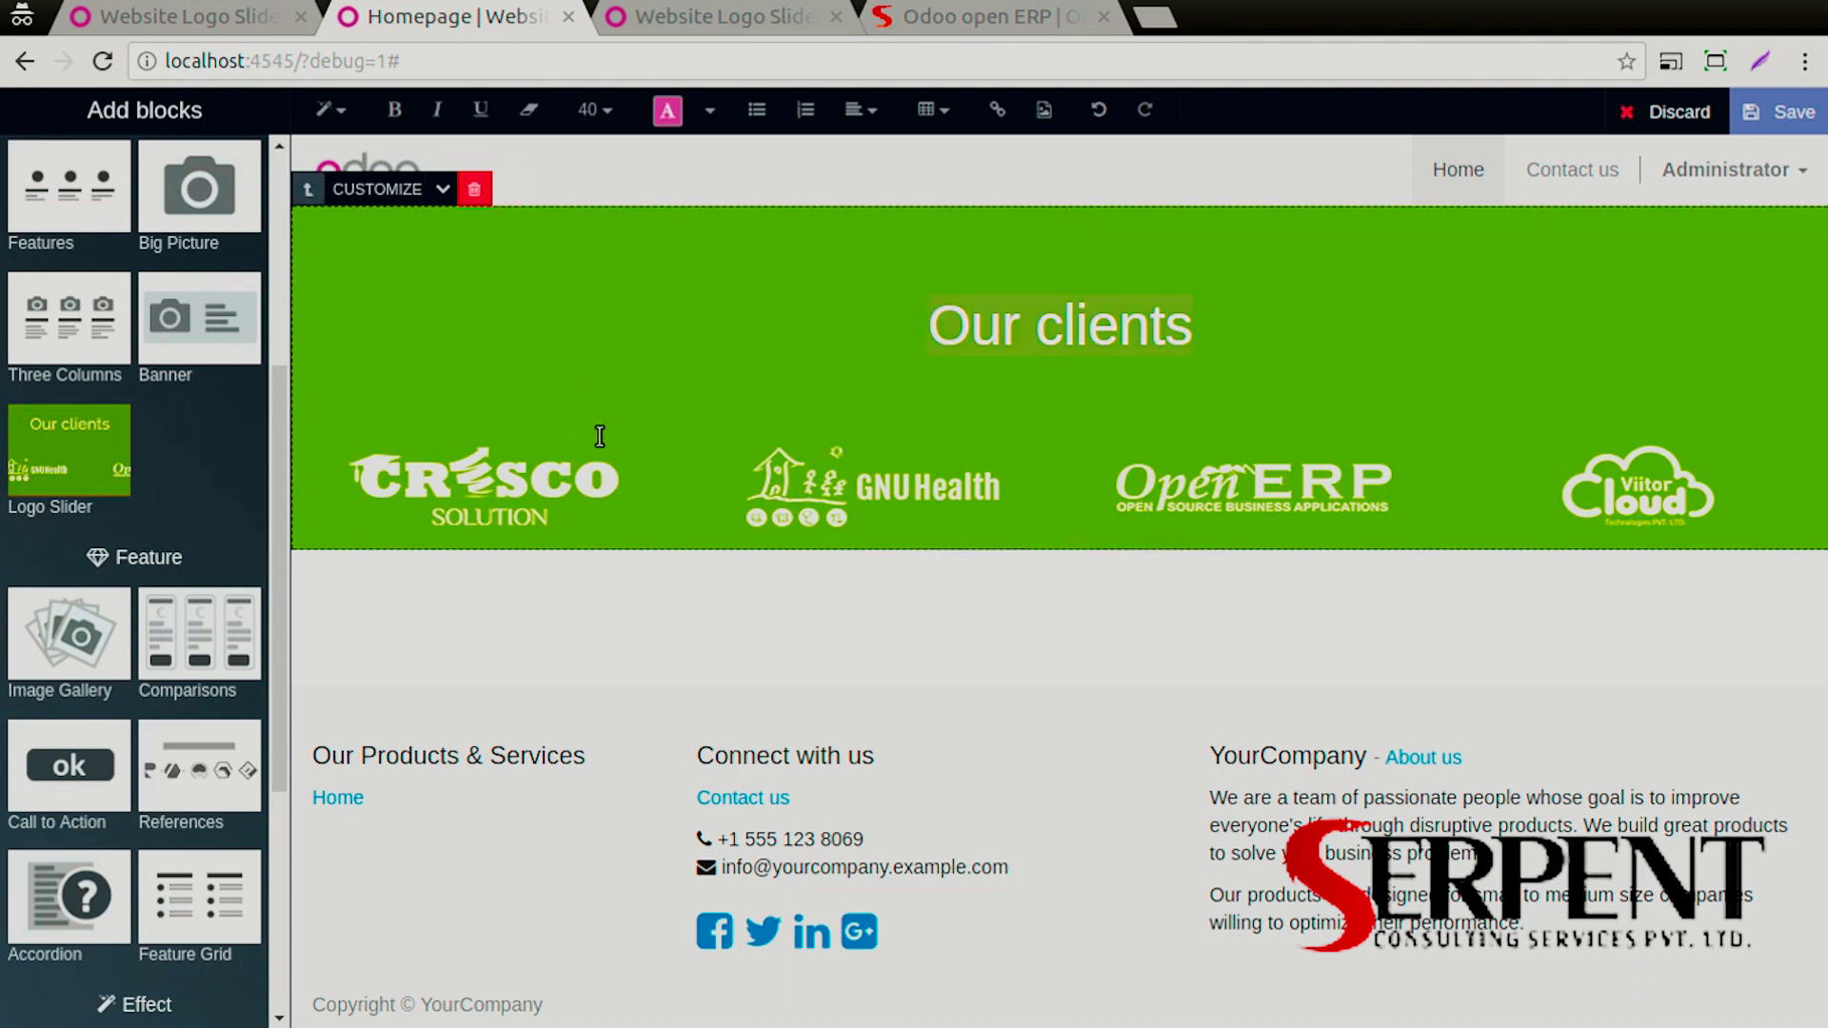
pyautogui.click(620, 467)
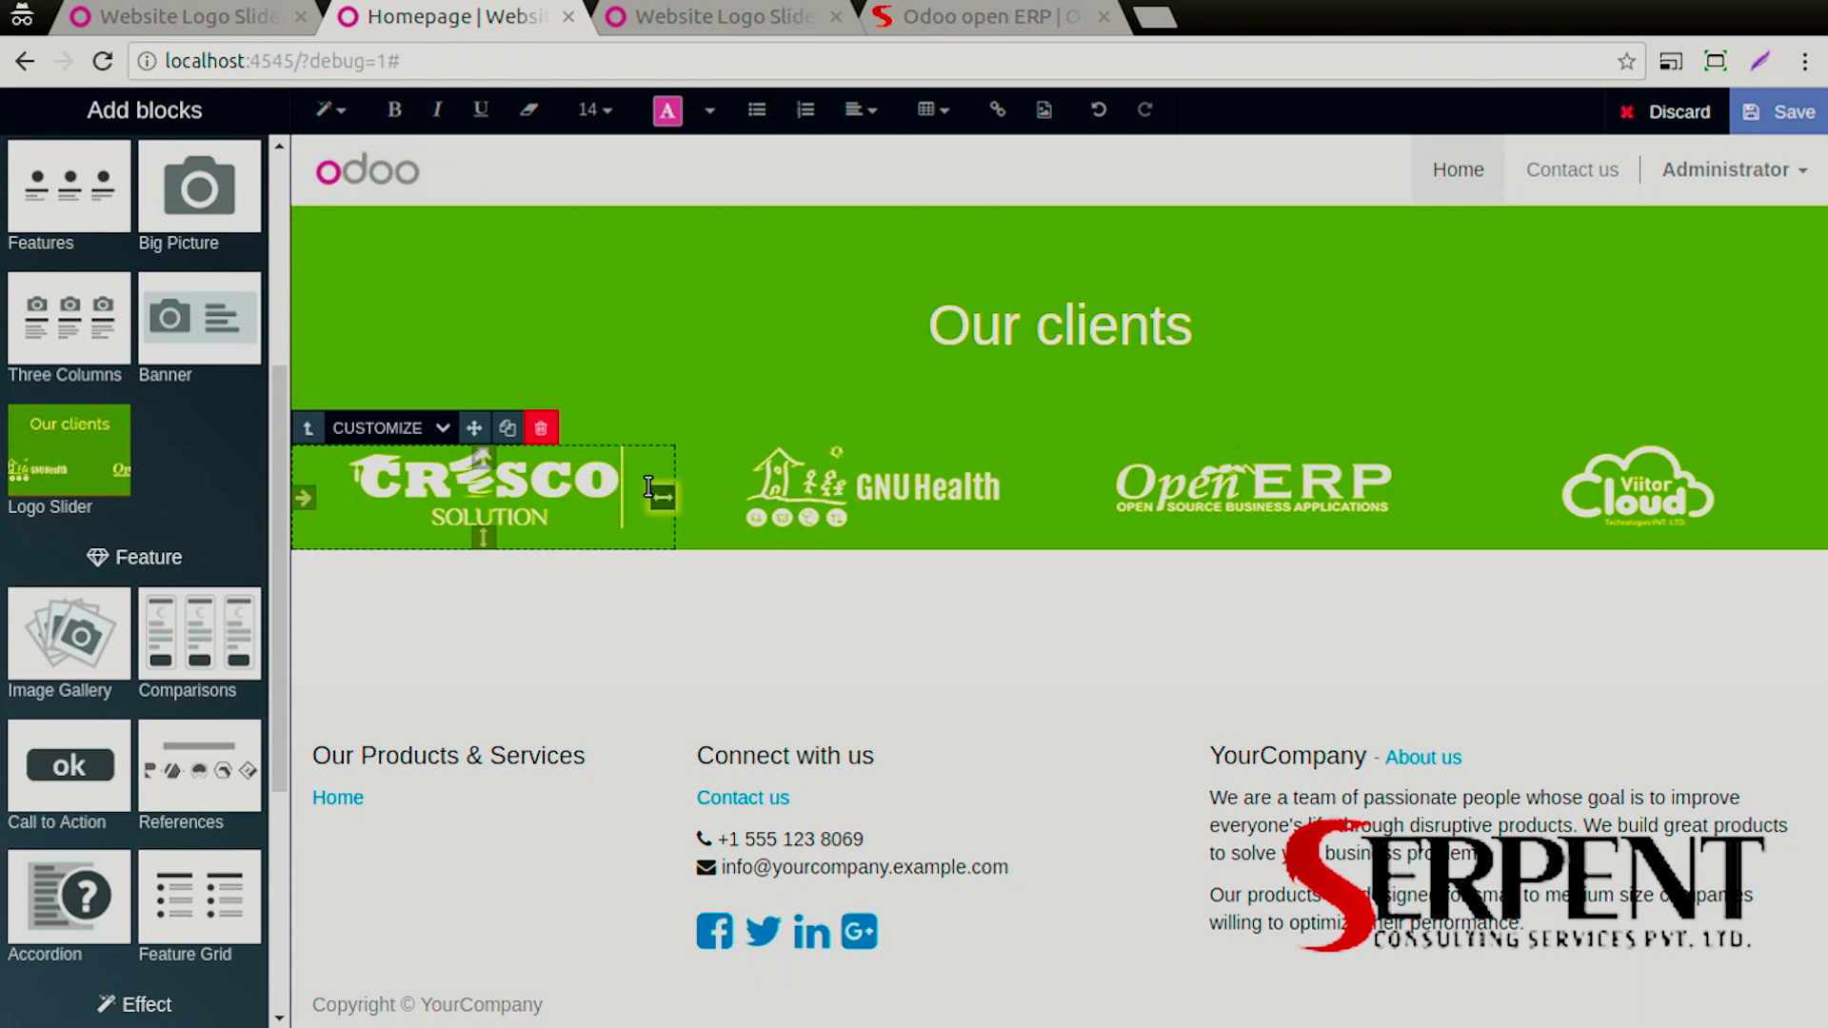
pyautogui.click(507, 429)
pyautogui.click(506, 428)
pyautogui.click(506, 429)
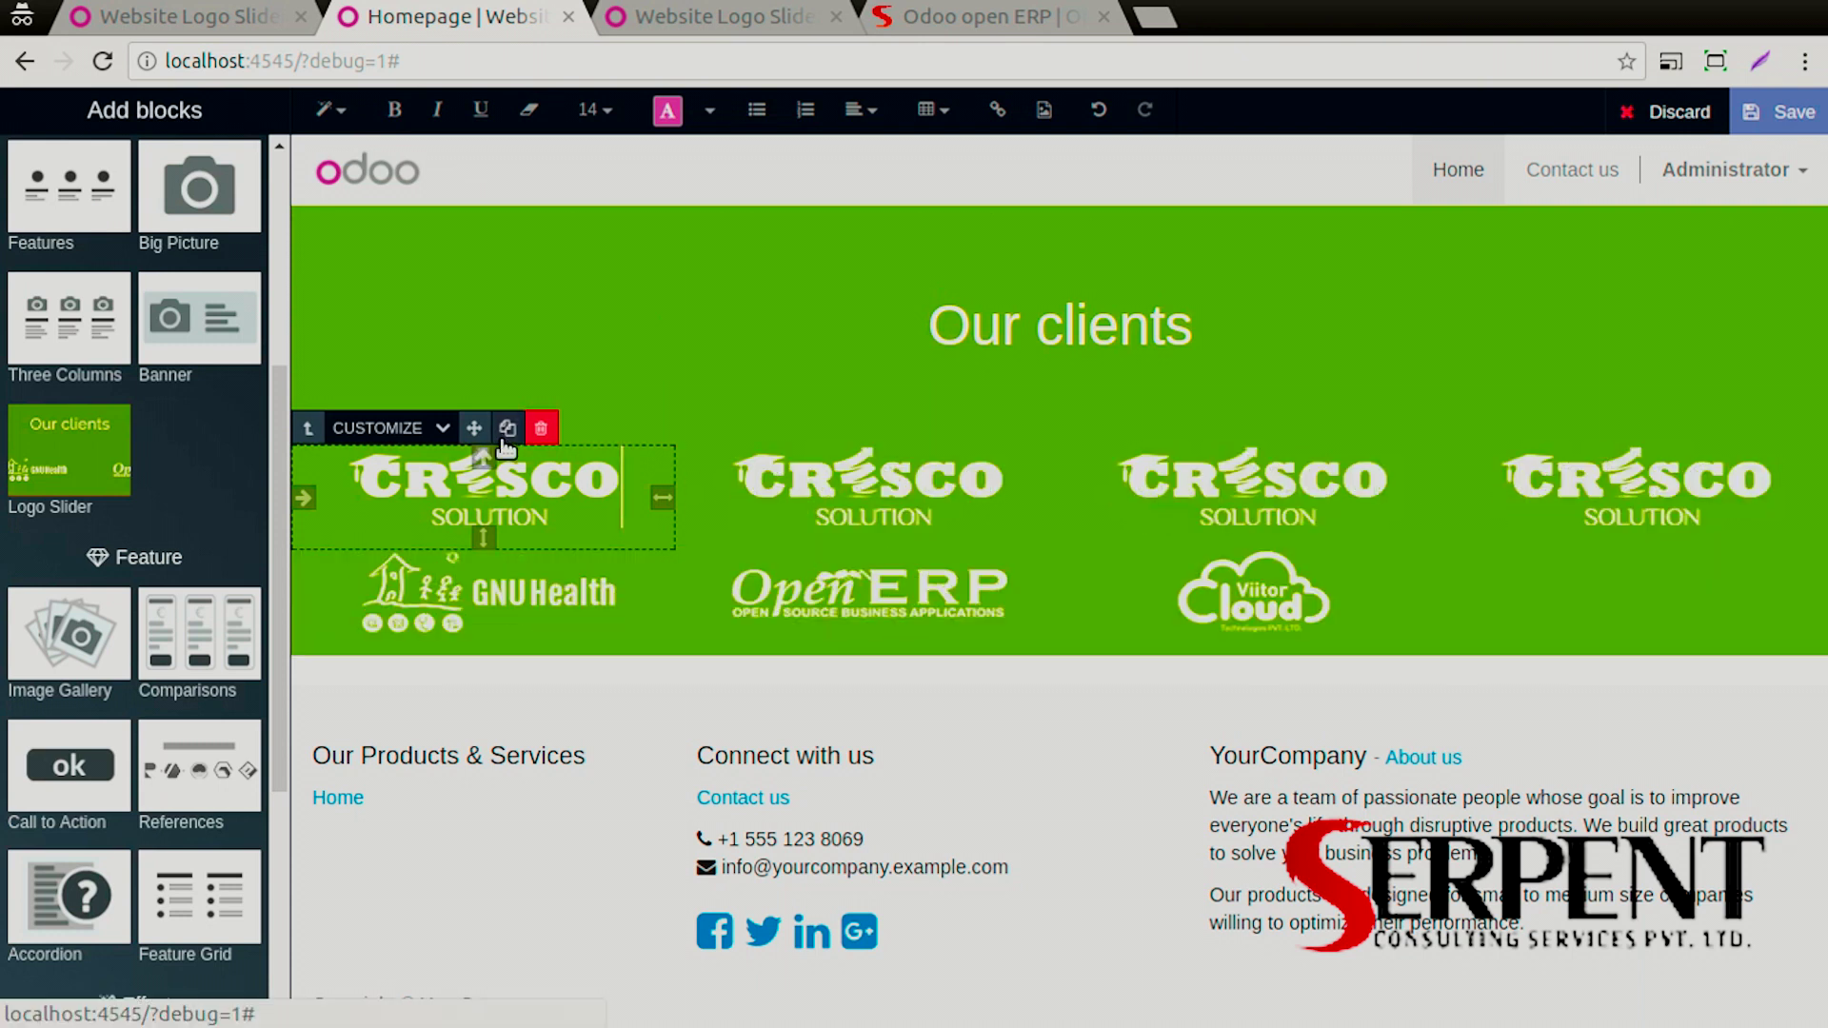
pyautogui.click(507, 429)
# Replace the second CRESCO logo with the sailing image
pyautogui.doubleClick(942, 487)
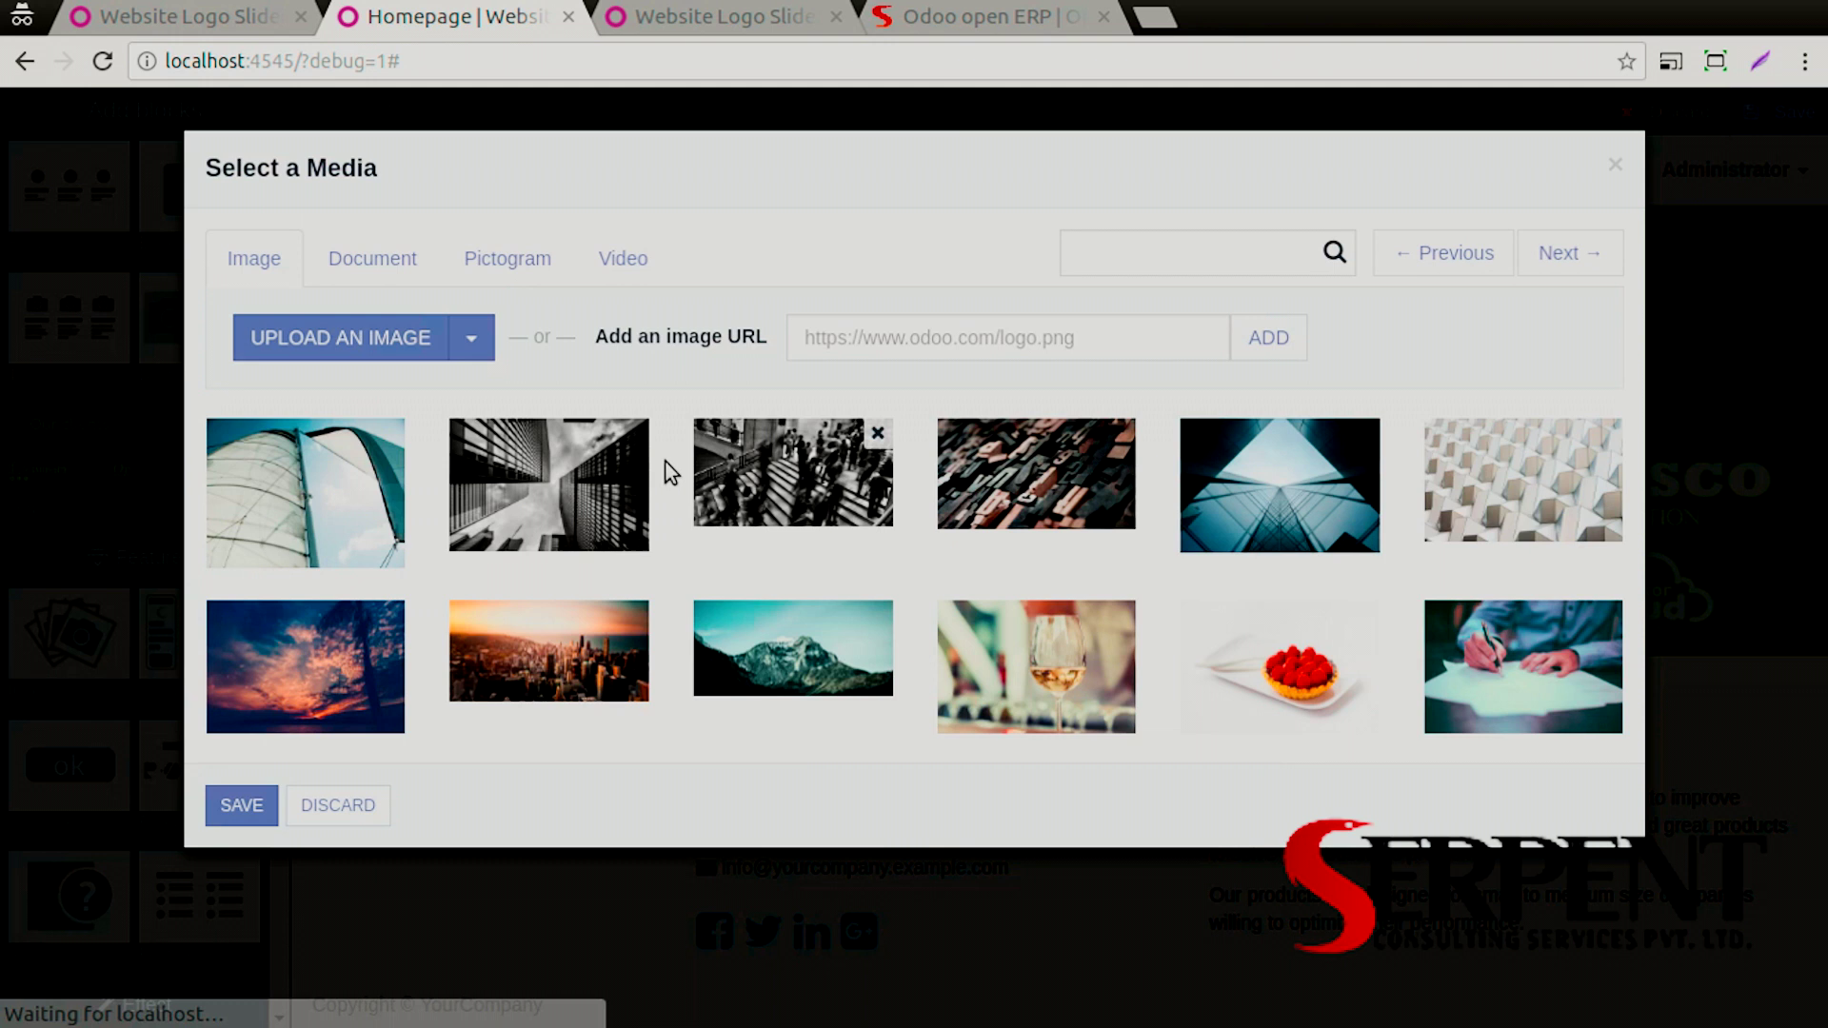
pyautogui.click(343, 495)
pyautogui.click(243, 810)
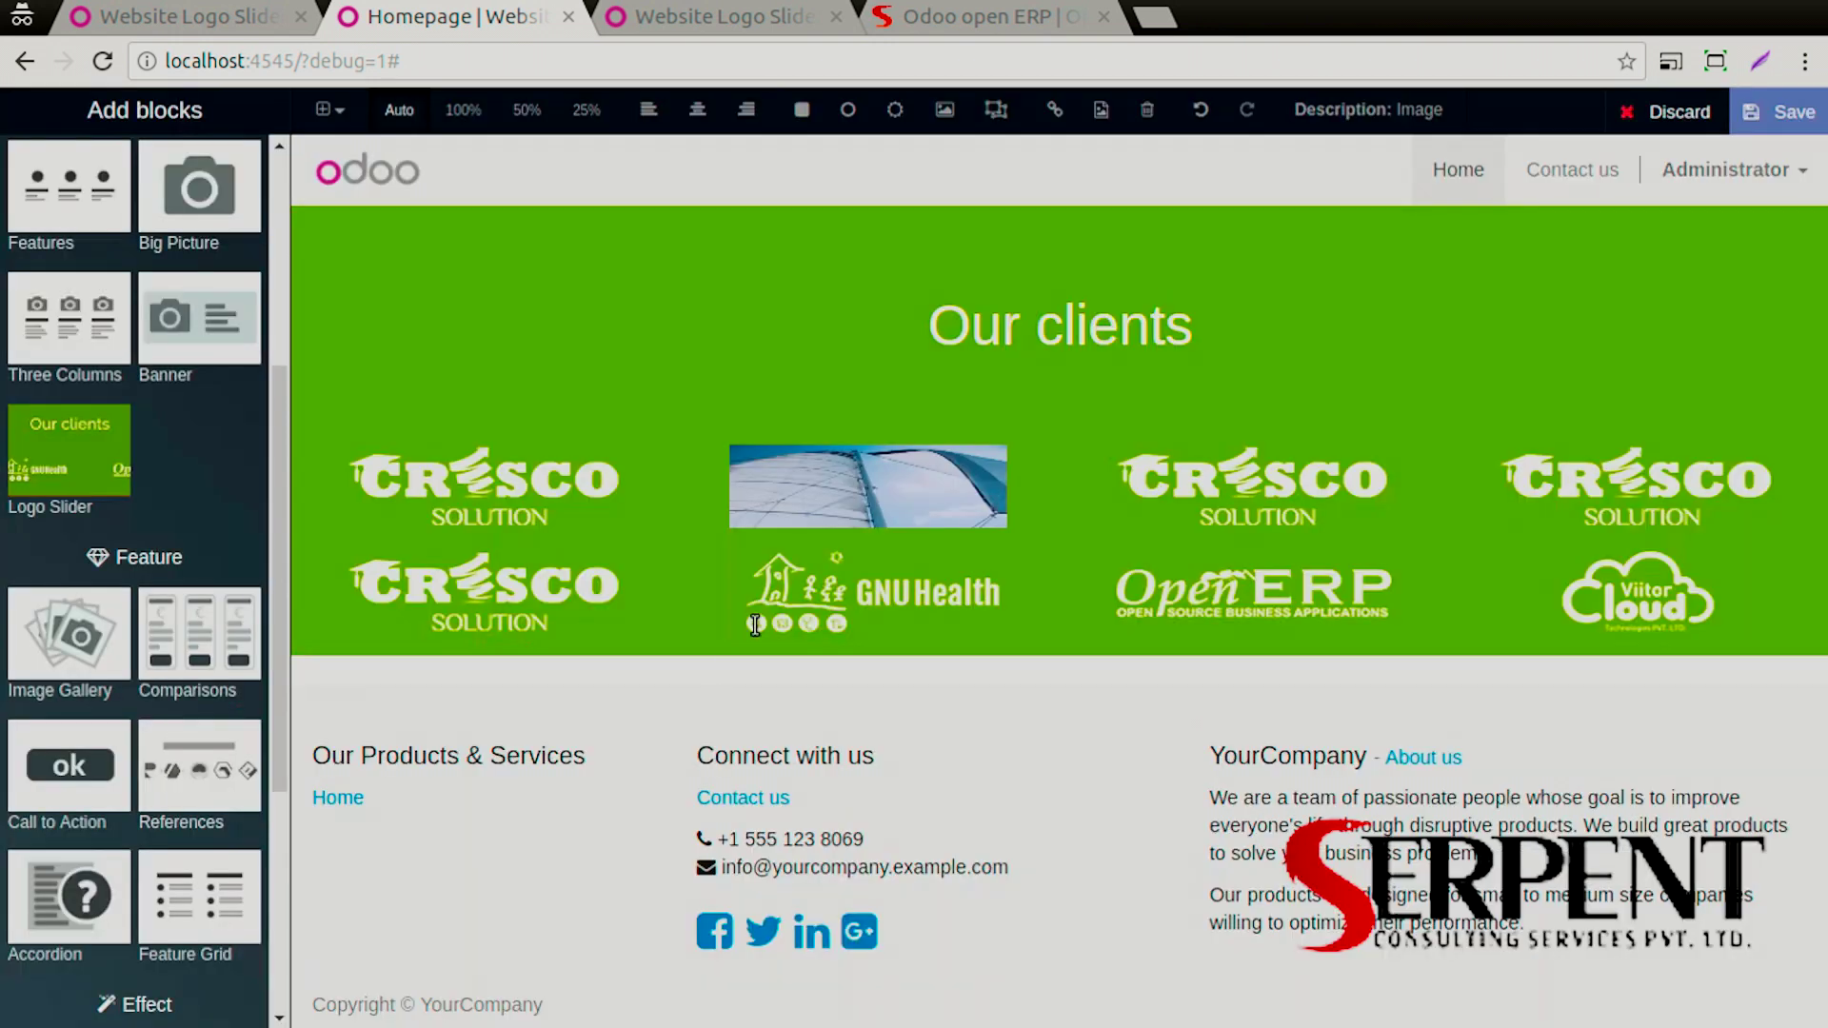
# Replace the third CRESCO logo with logo.png uploaded from the User Manual Spa-Salon Screens & Back up folder
pyautogui.click(1375, 502)
pyautogui.doubleClick(1306, 489)
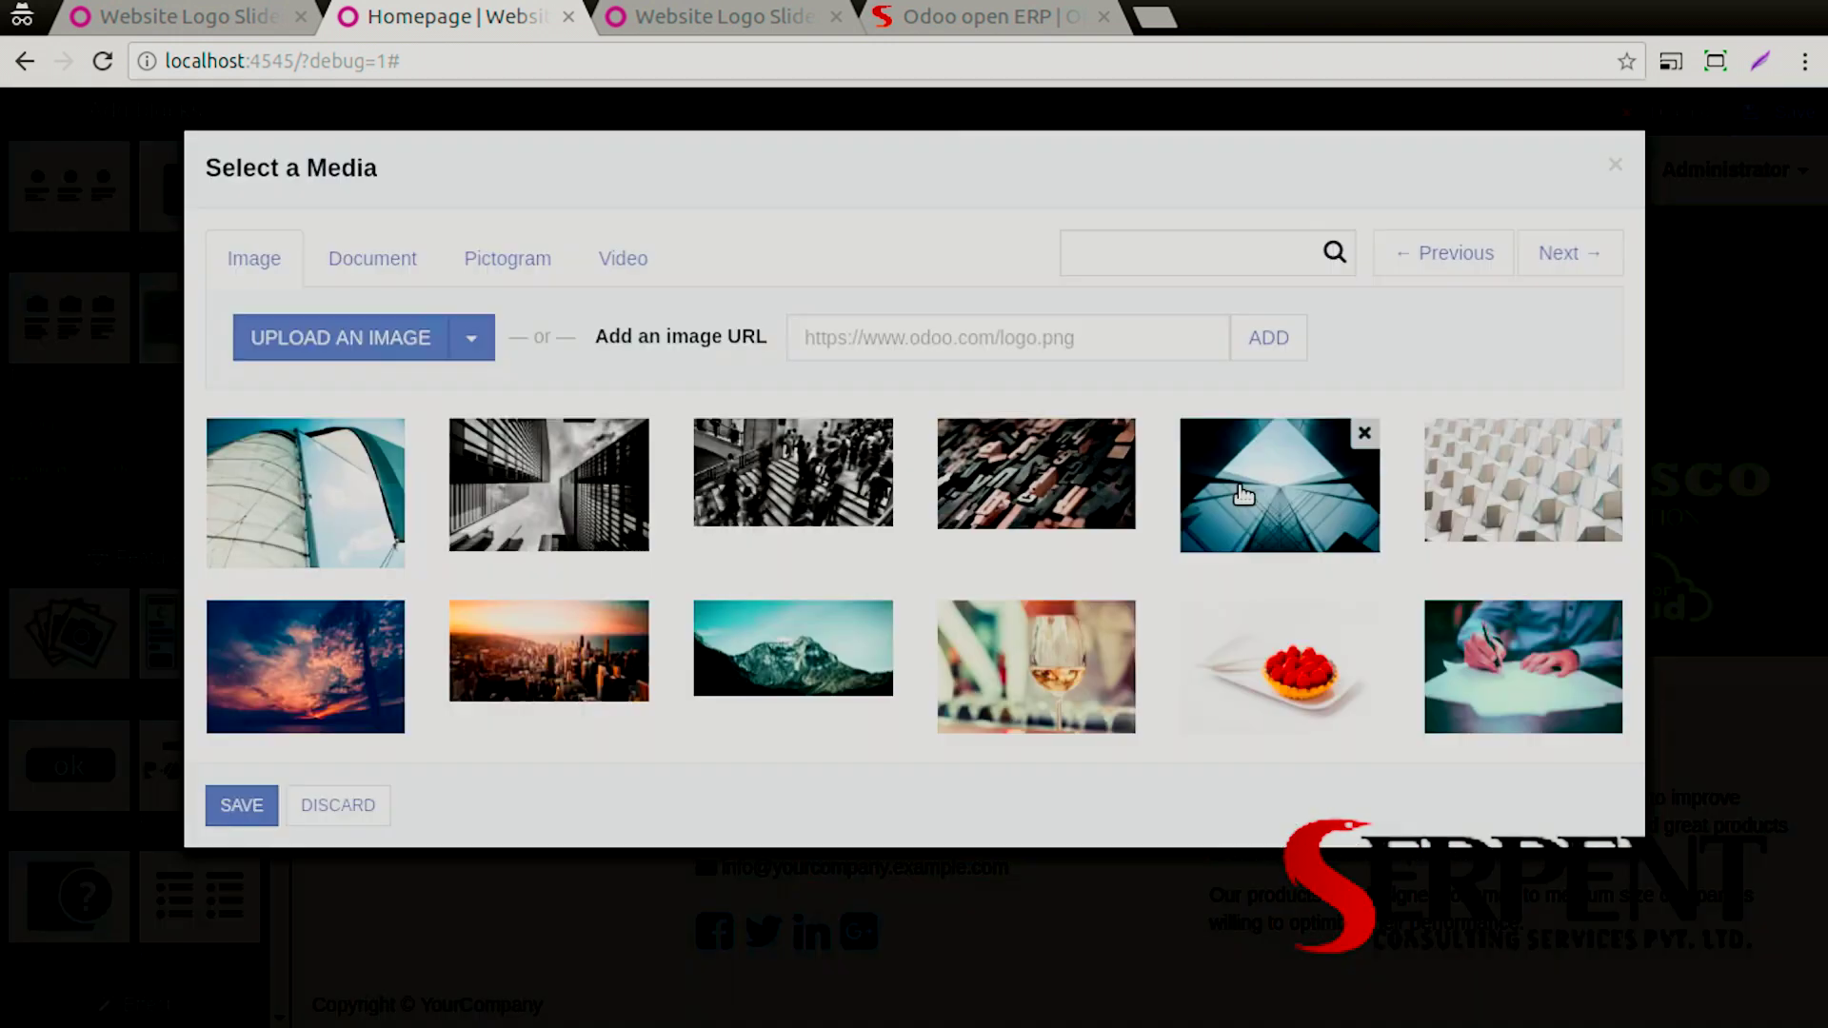
pyautogui.click(339, 338)
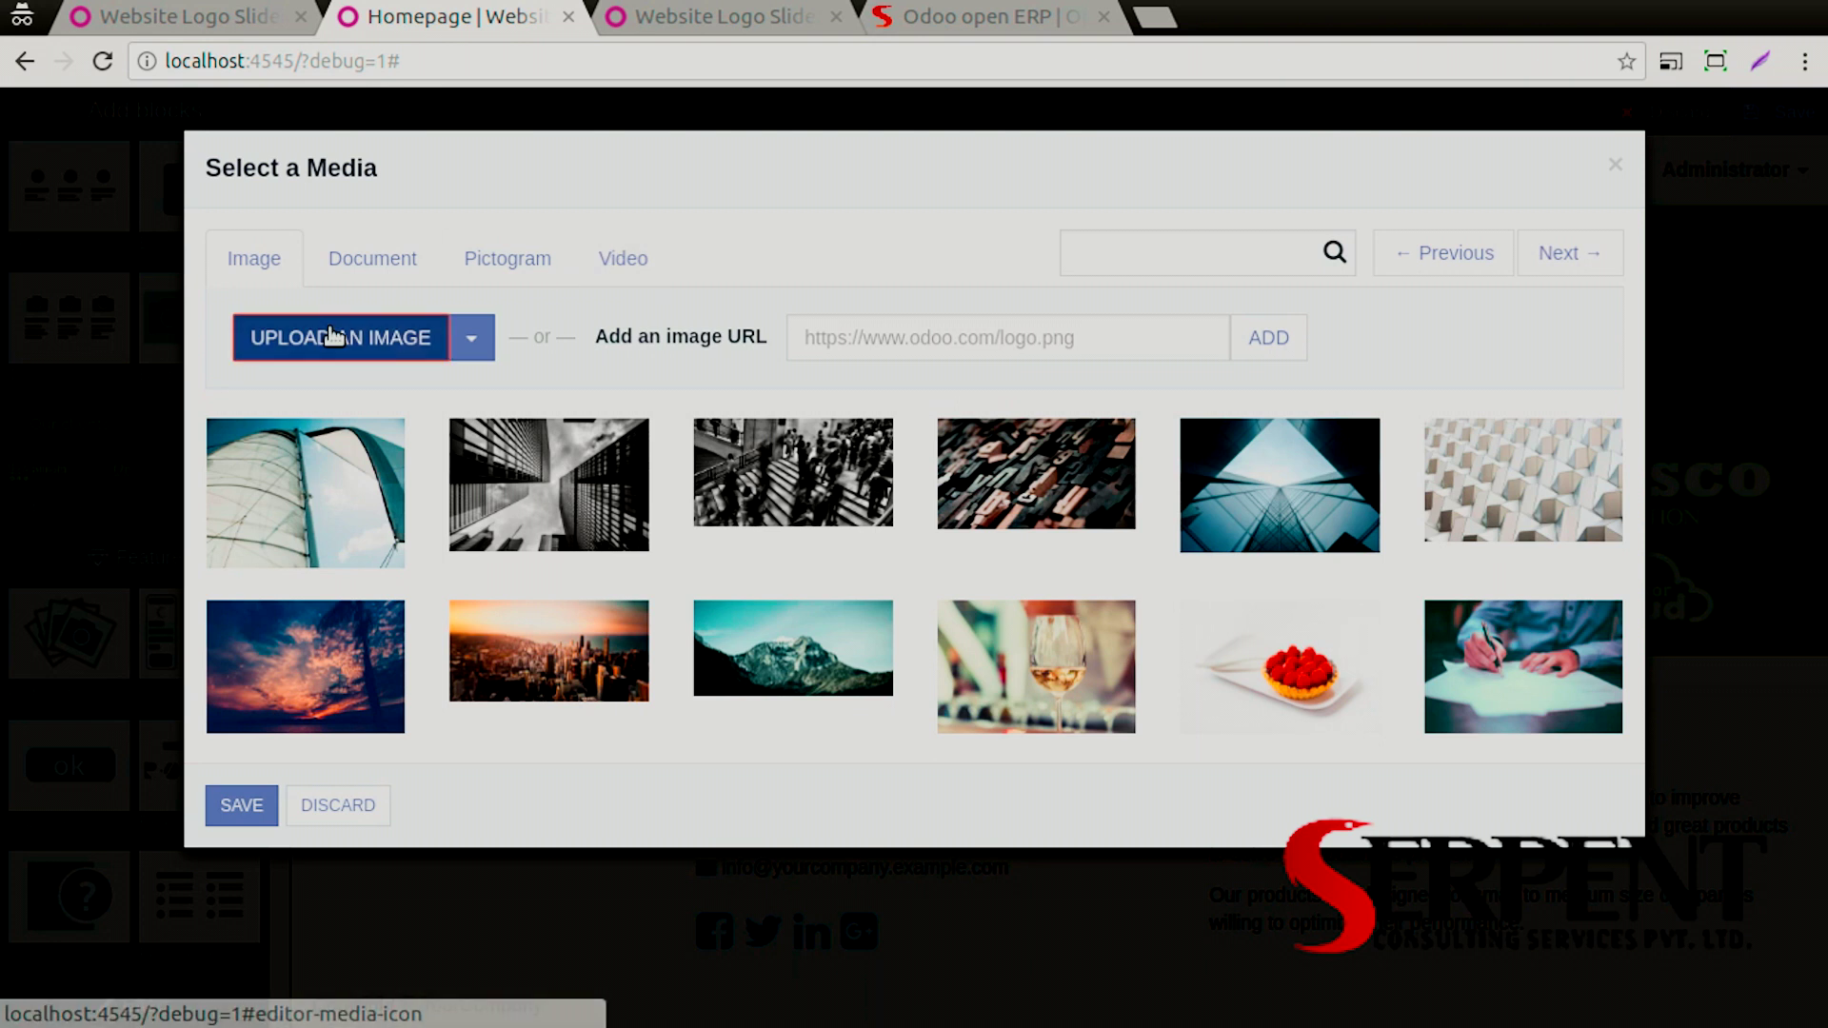
pyautogui.scroll(-1, 746, 409)
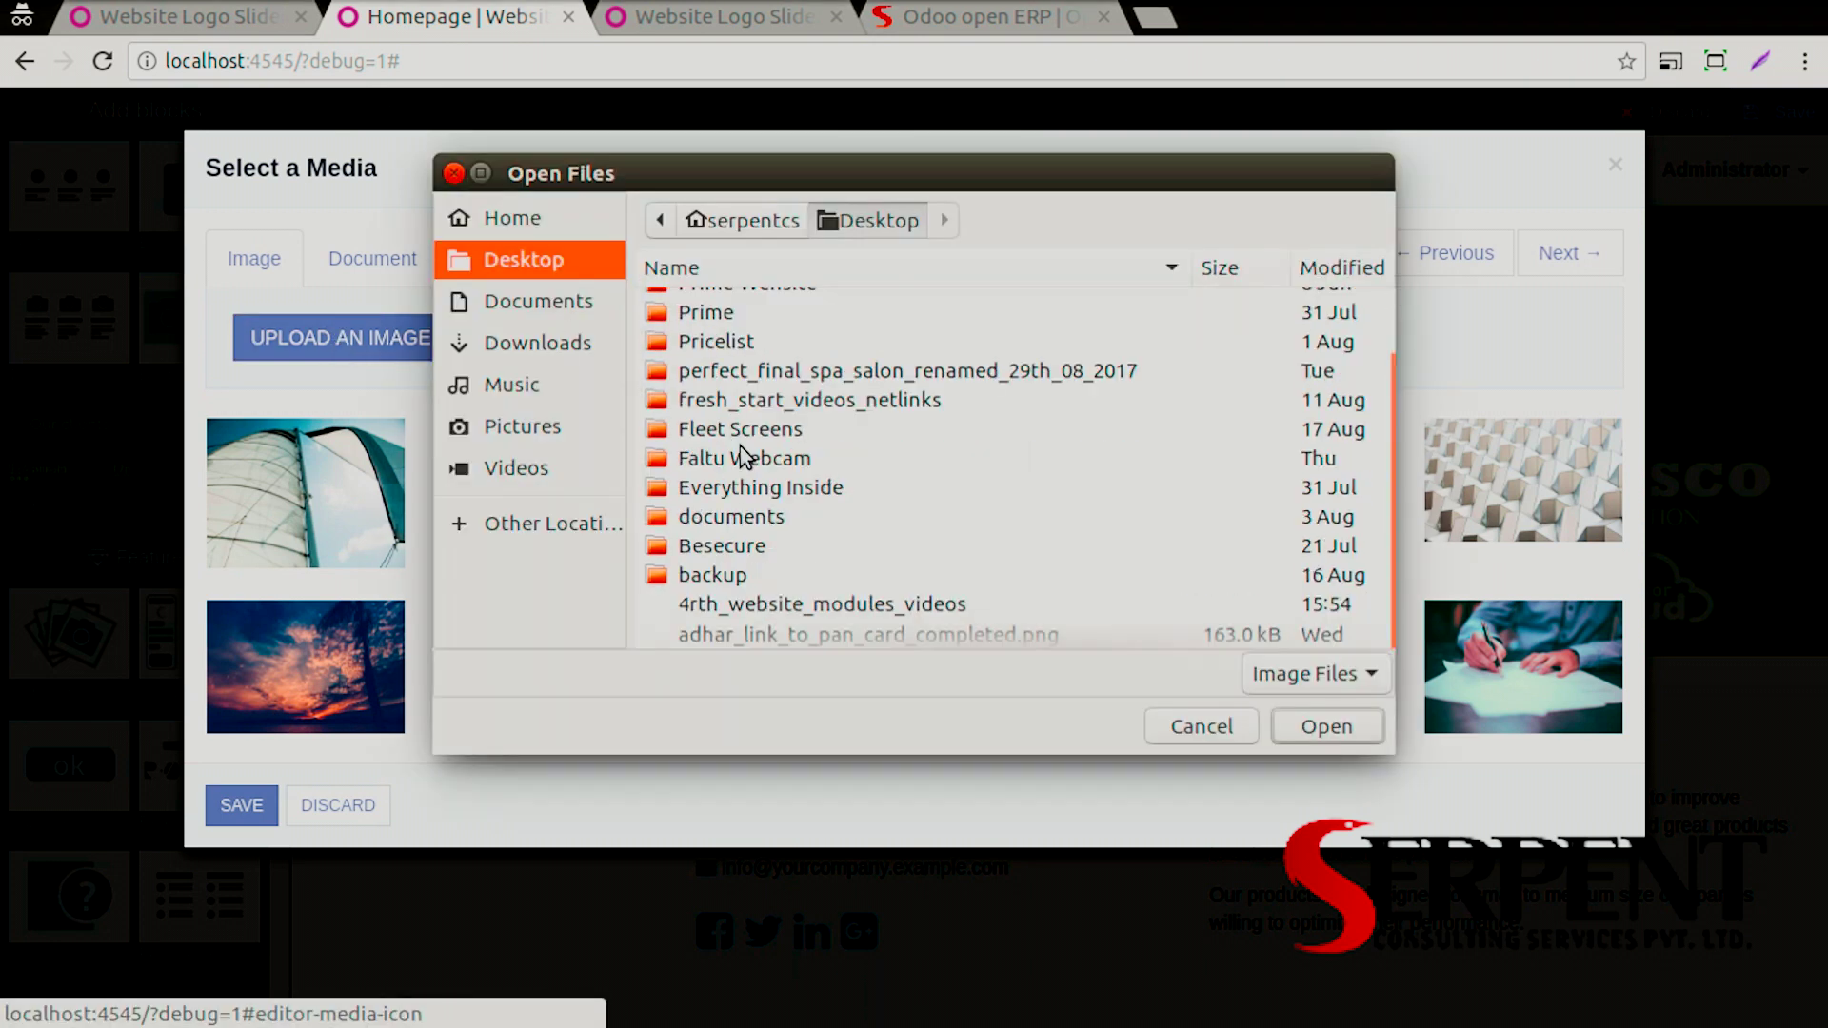
pyautogui.scroll(1, 787, 545)
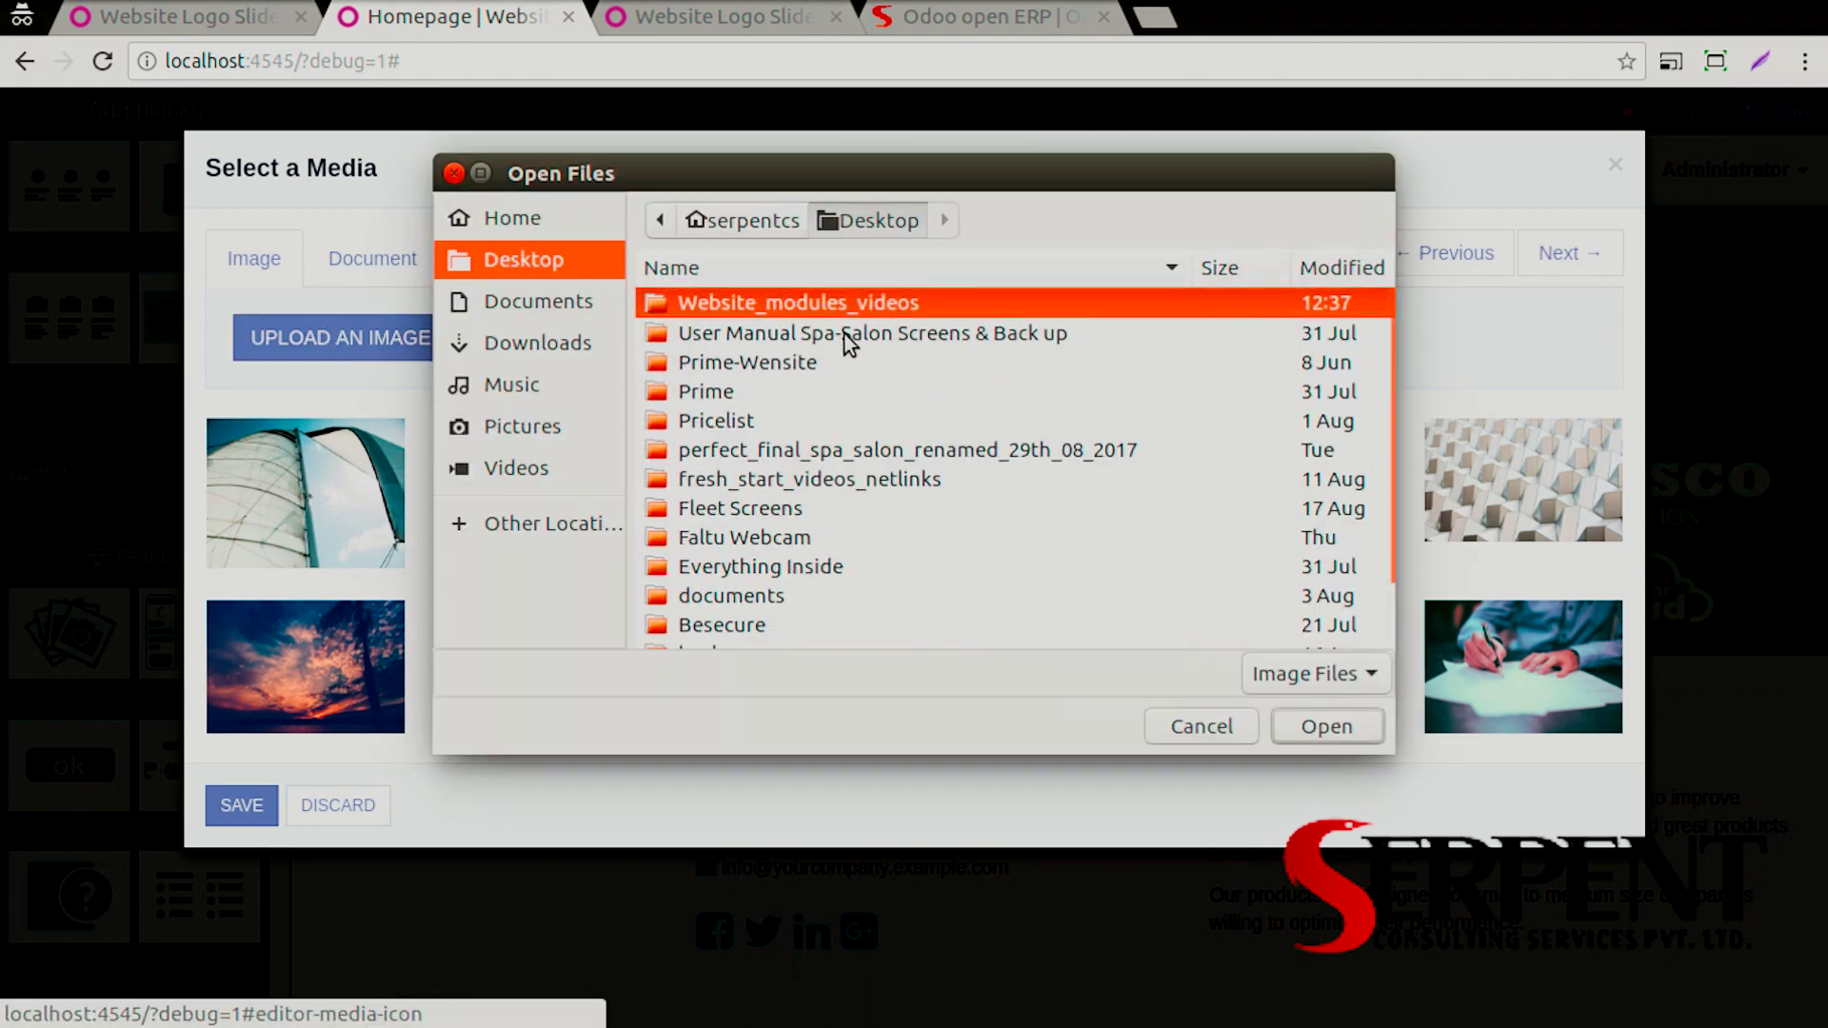
pyautogui.doubleClick(844, 336)
pyautogui.click(747, 478)
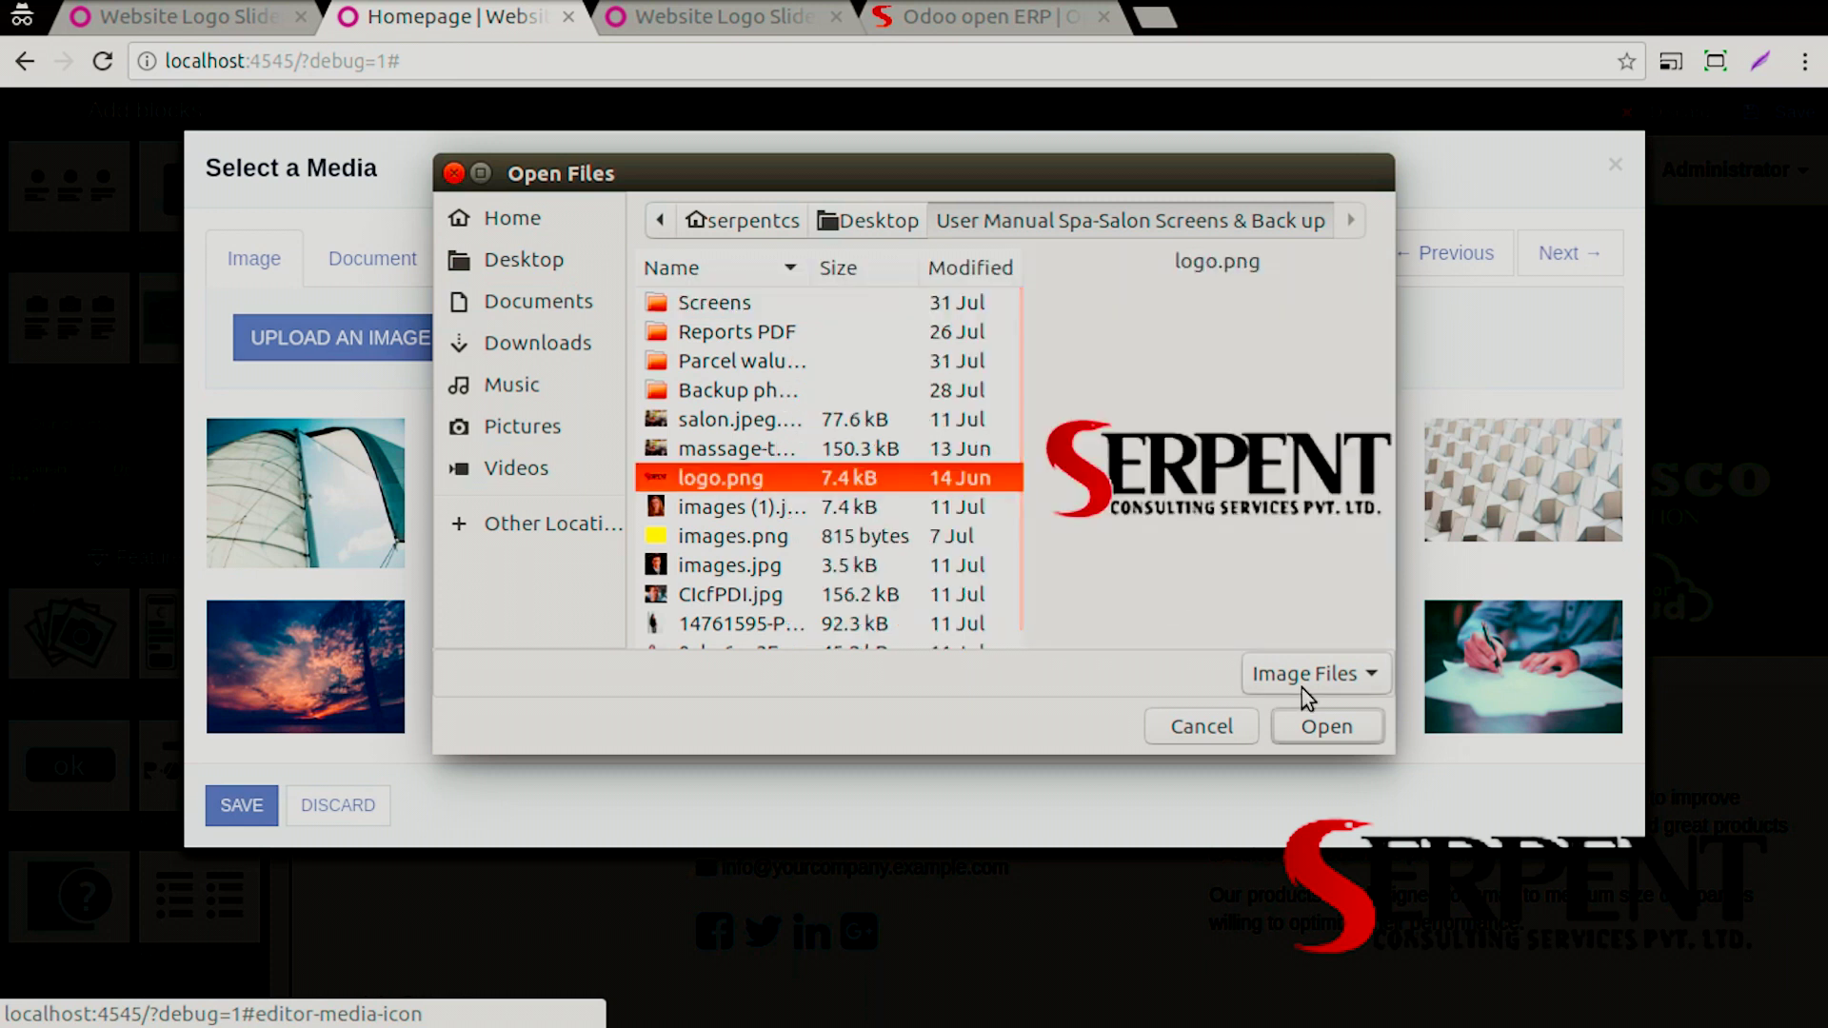
pyautogui.click(1324, 727)
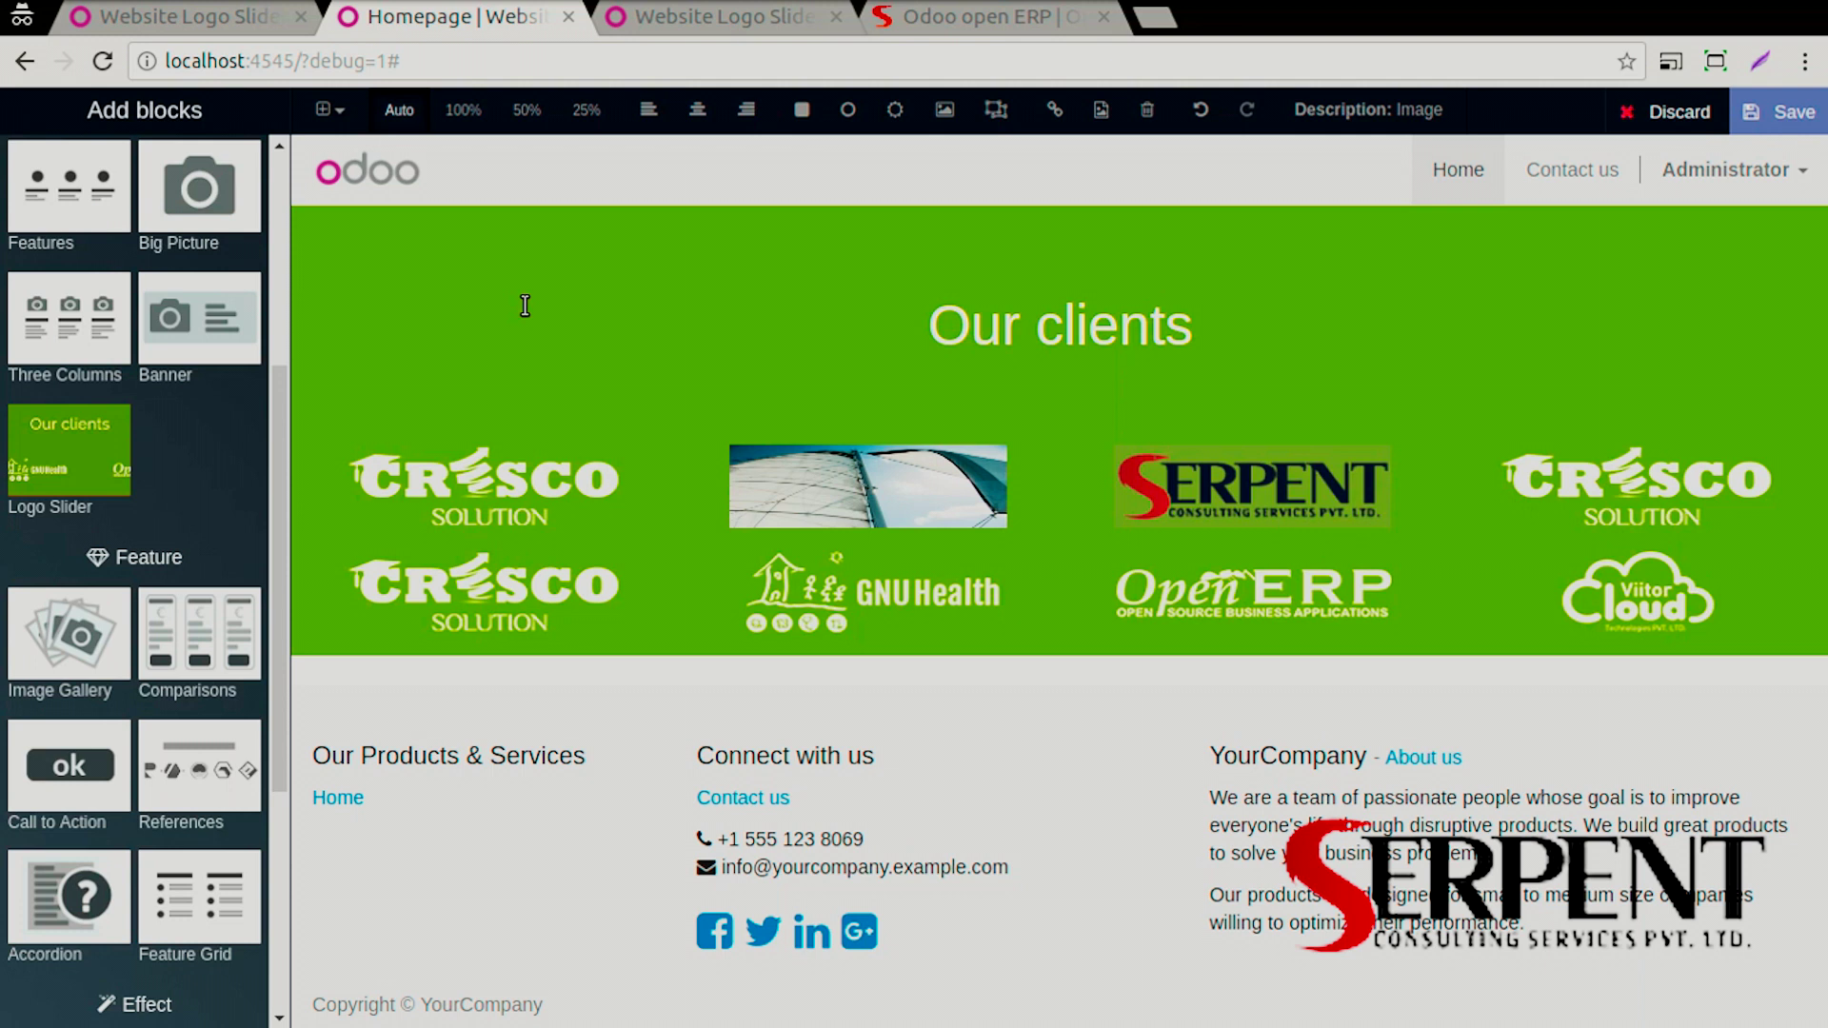
# Change the 'Our clients' heading to 'Demo Logo Slider', correcting the mistyped capital L
pyautogui.click(1188, 340)
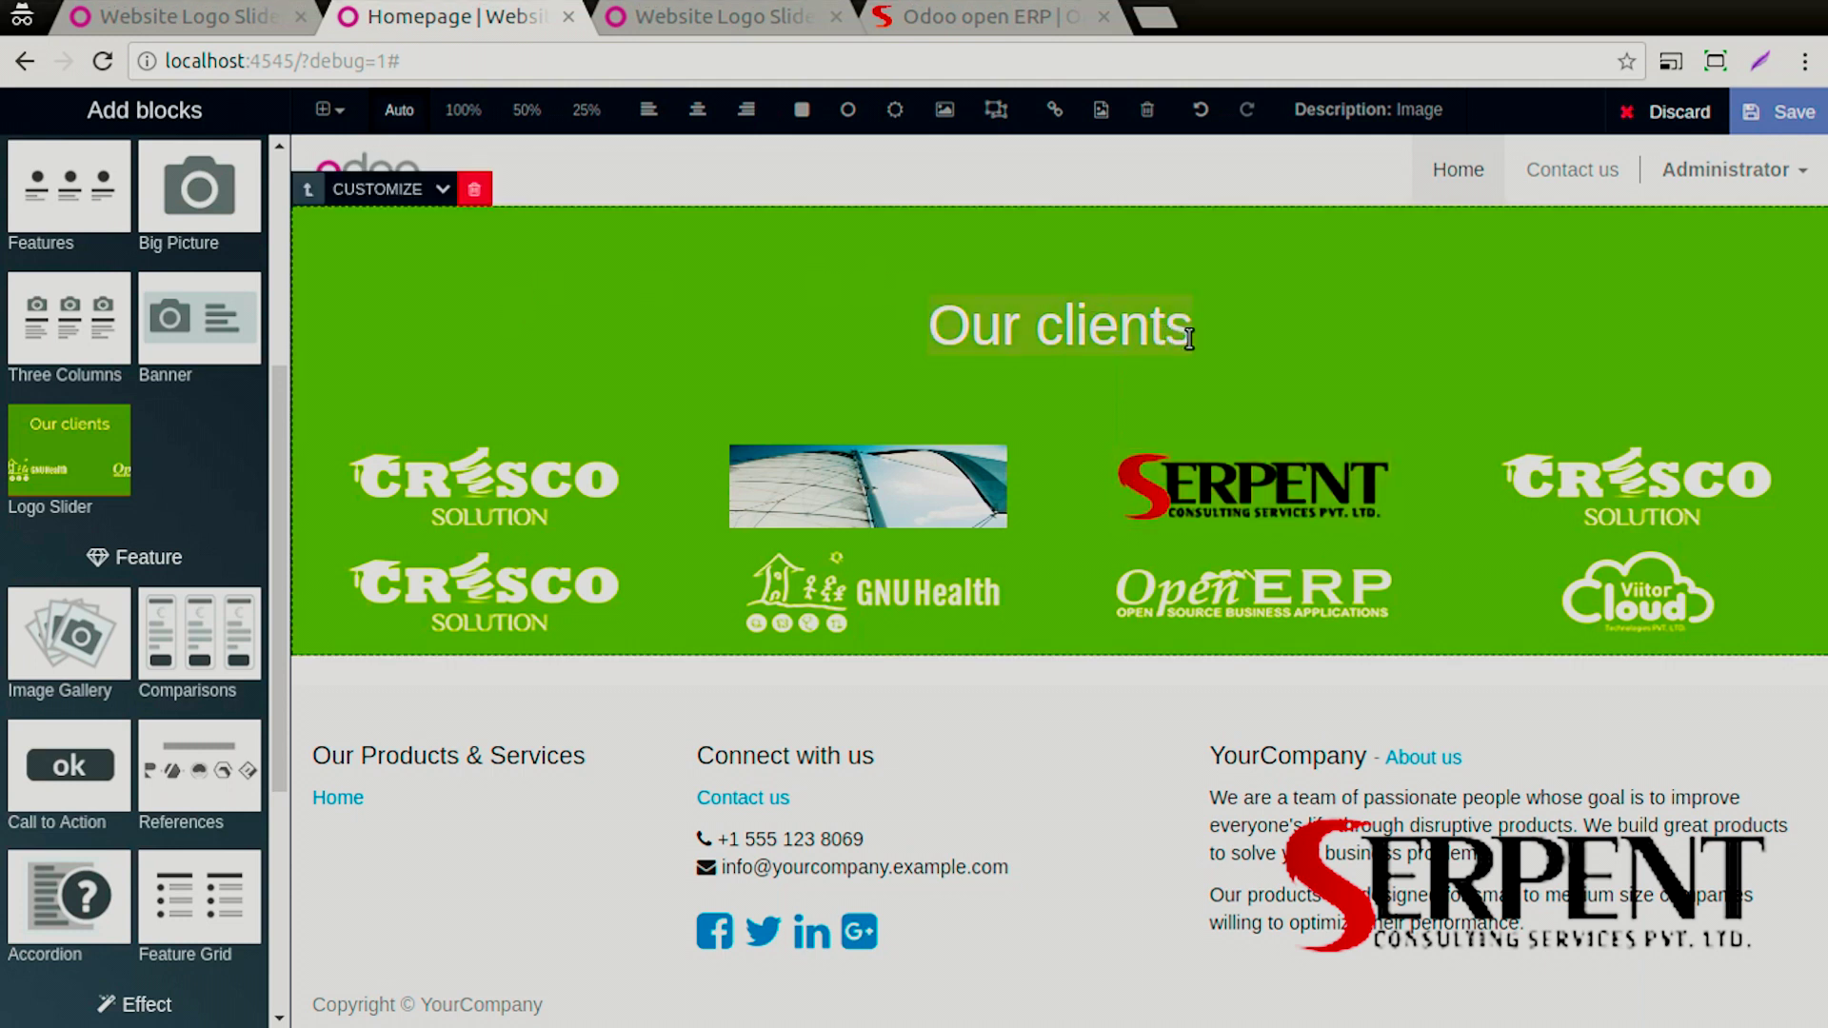
pyautogui.press('BackSpace')
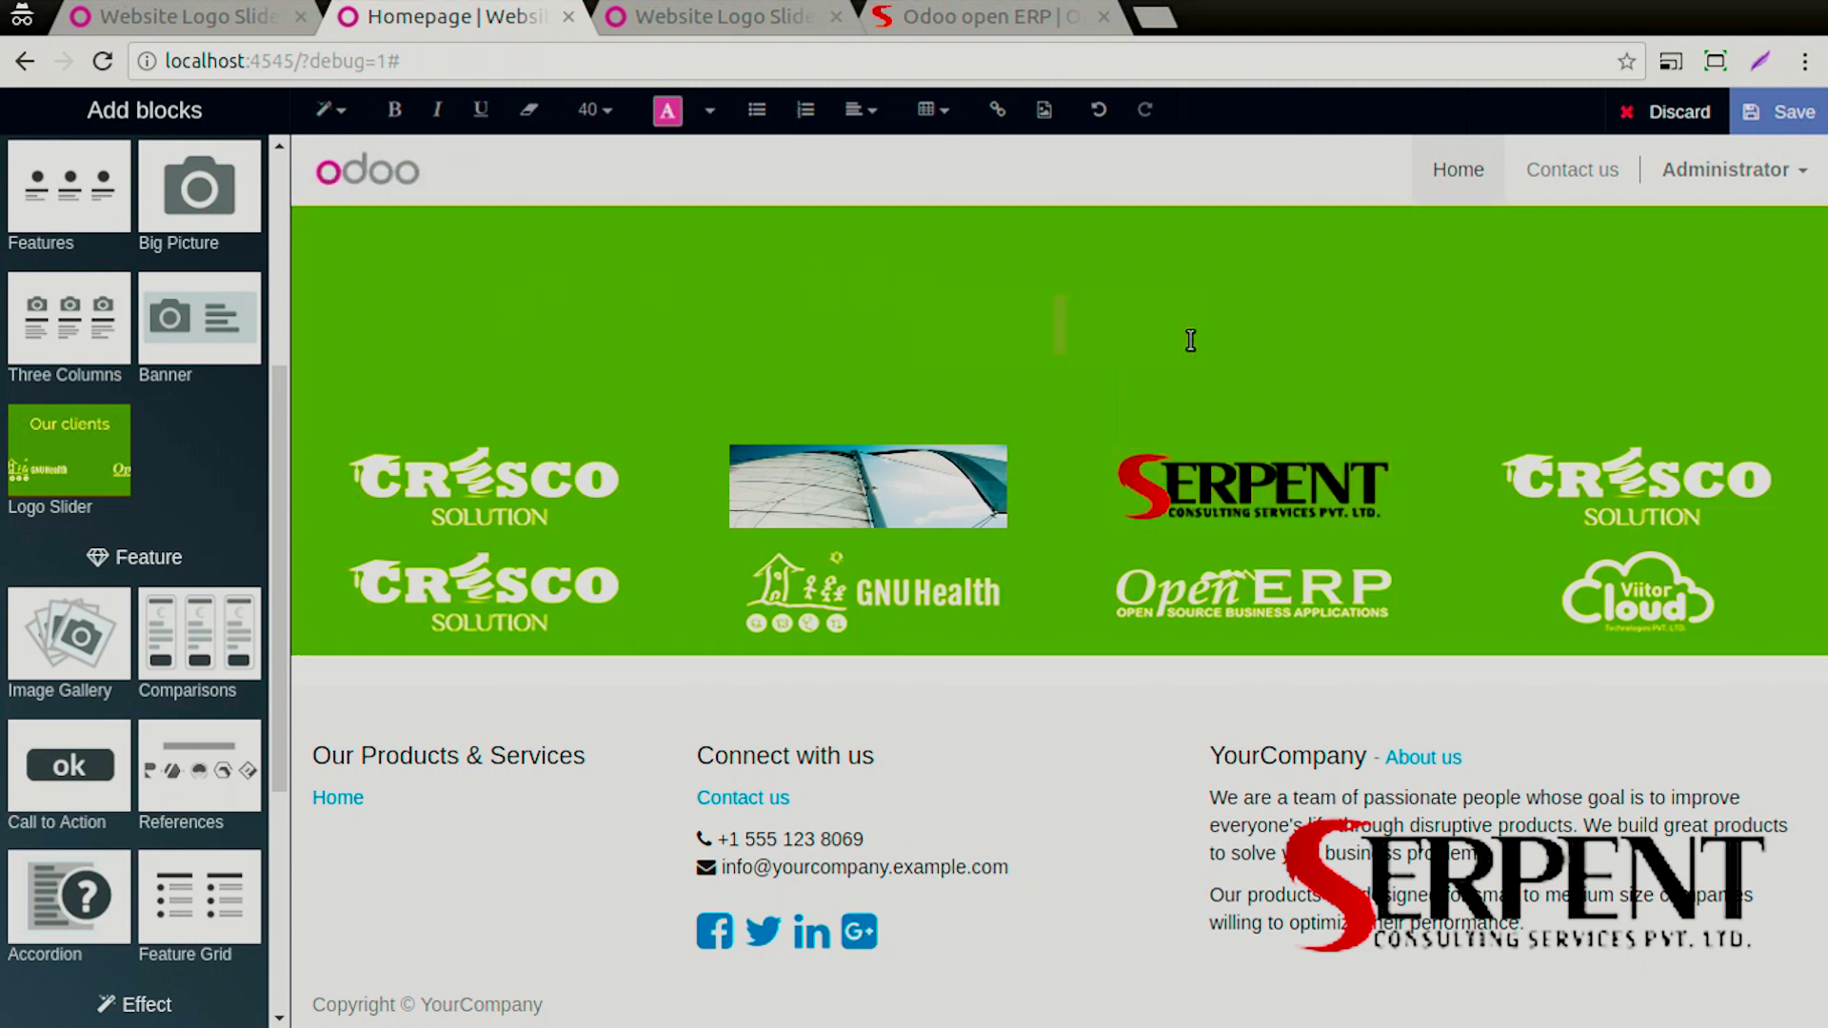
pyautogui.write('Demo L')
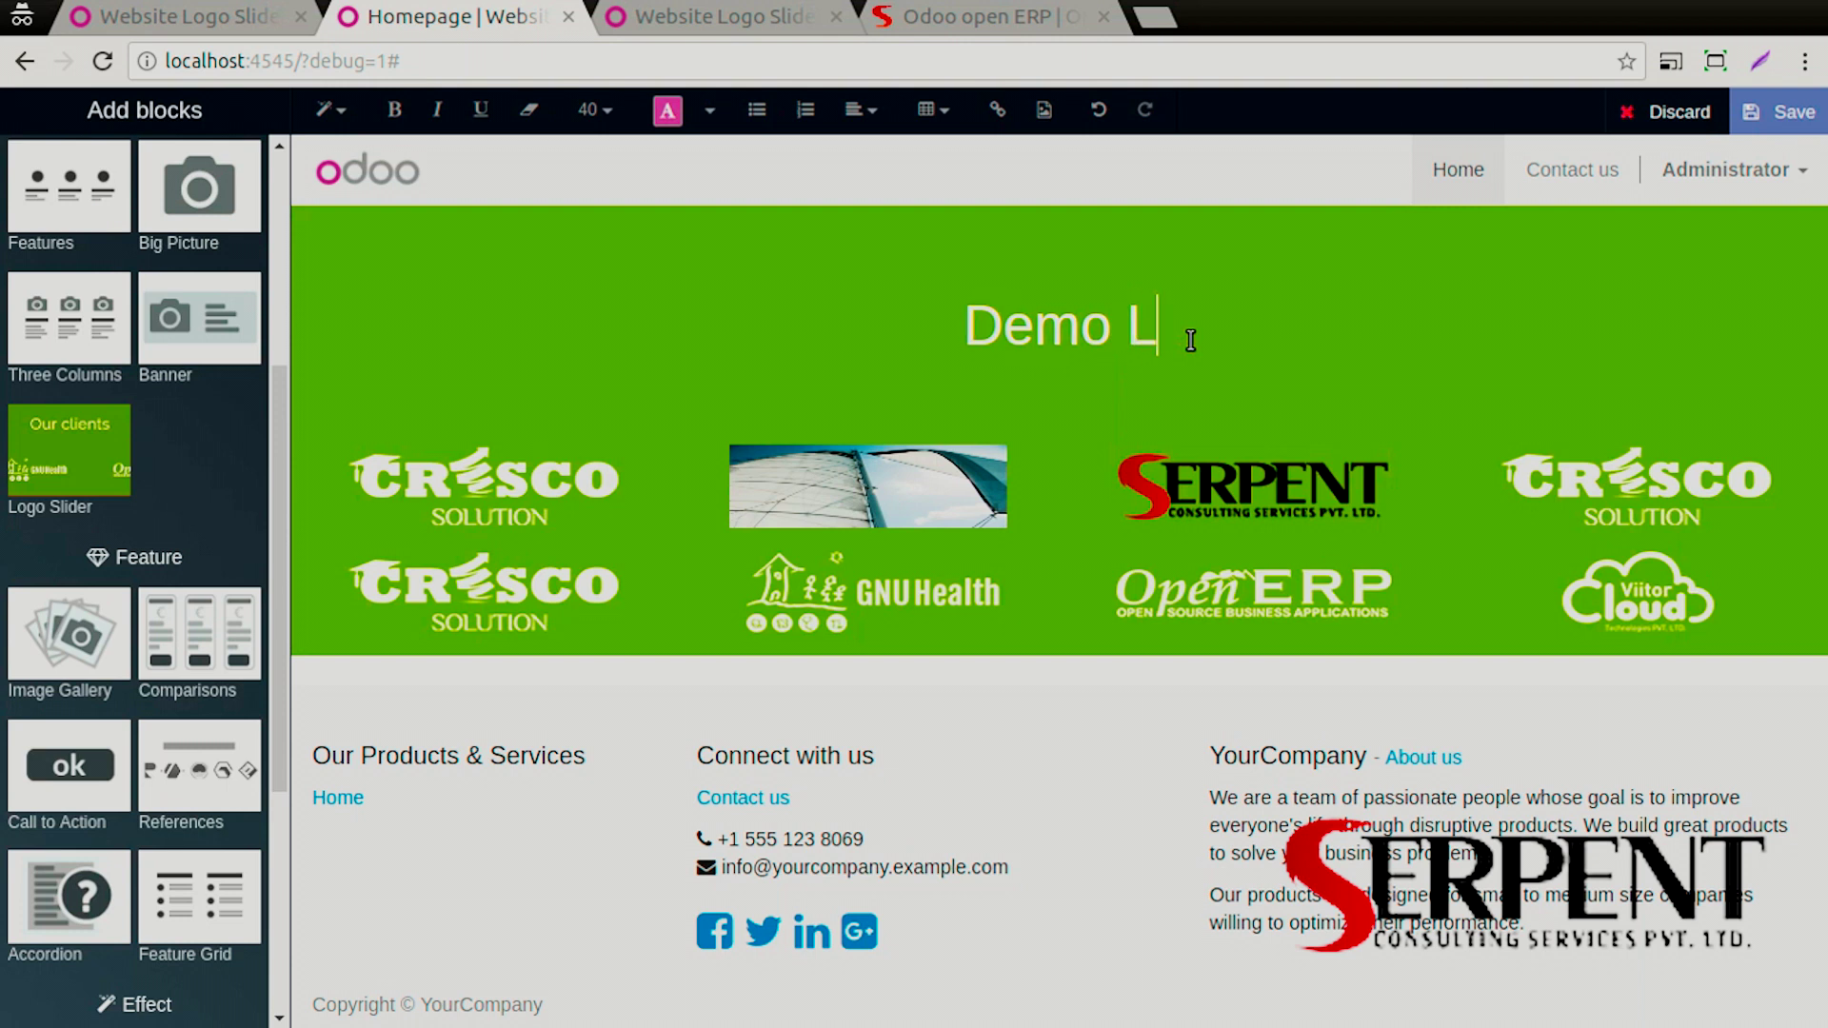
pyautogui.write('ogo SLider')
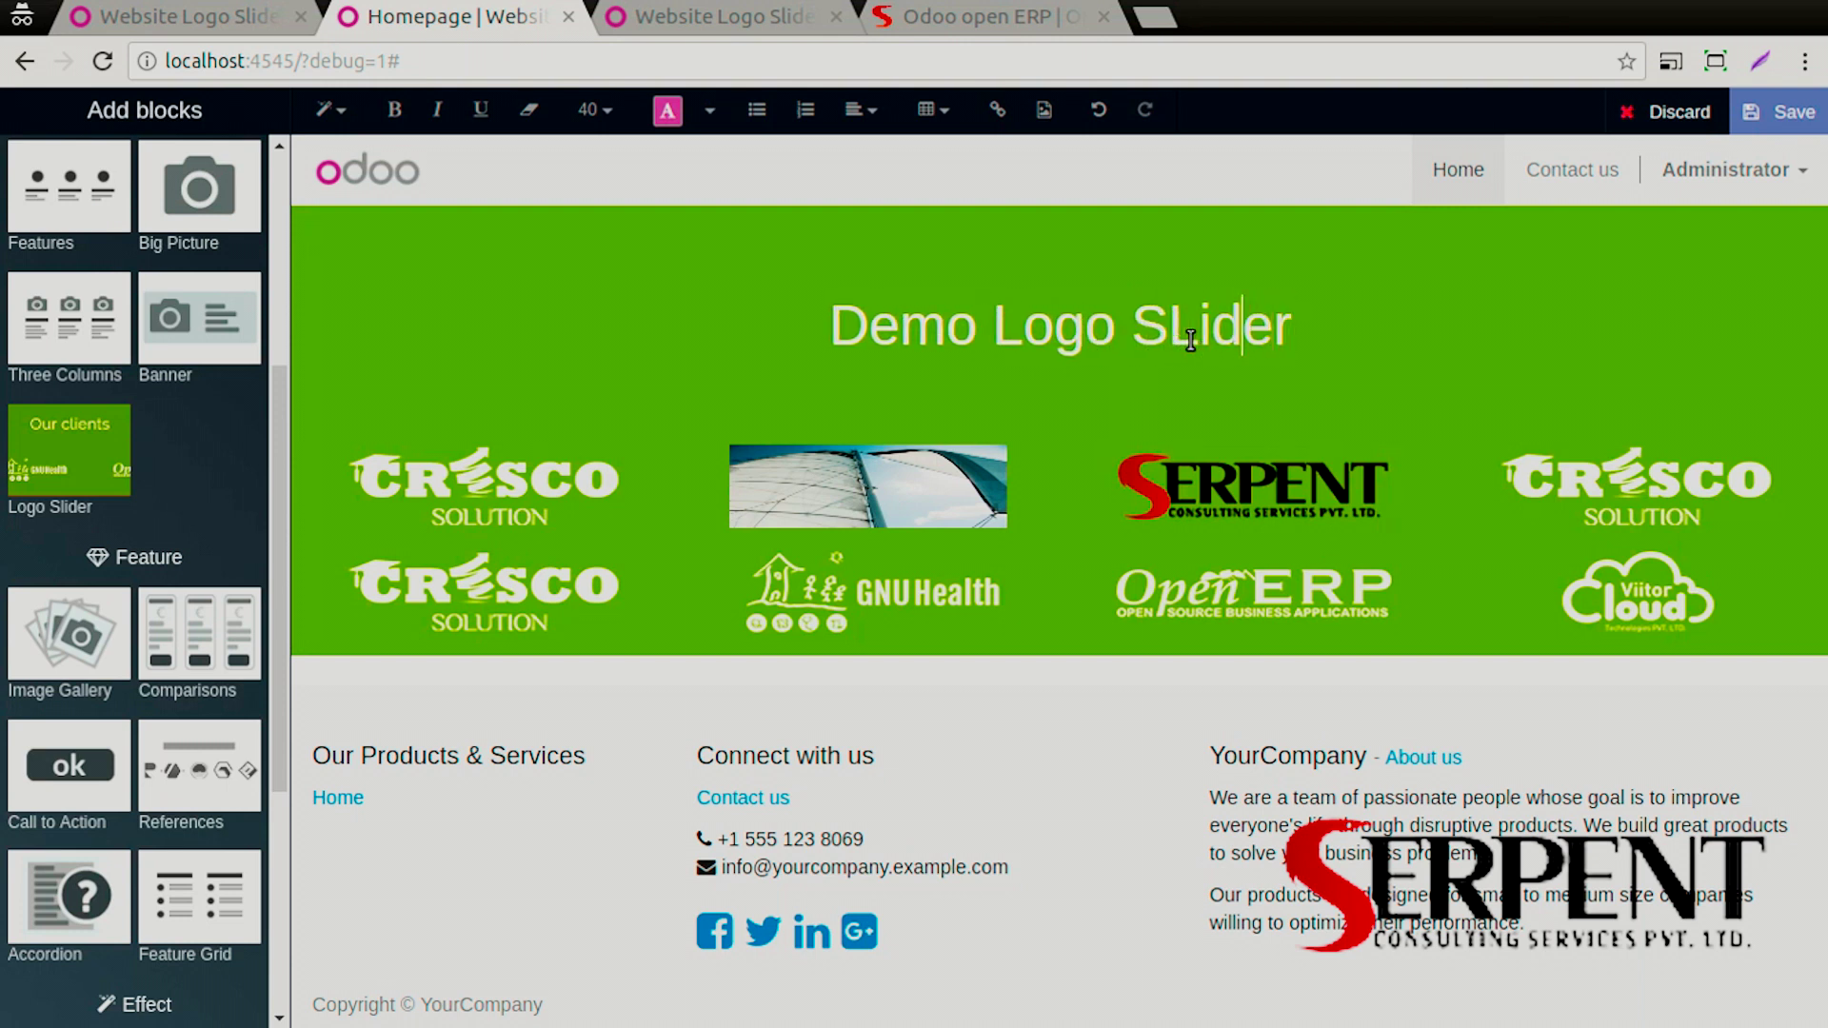
pyautogui.click(1191, 340)
pyautogui.press('BackSpace')
pyautogui.write('l')
# Add a new slide to the logo slider via Customize > Add Slide
pyautogui.click(1304, 329)
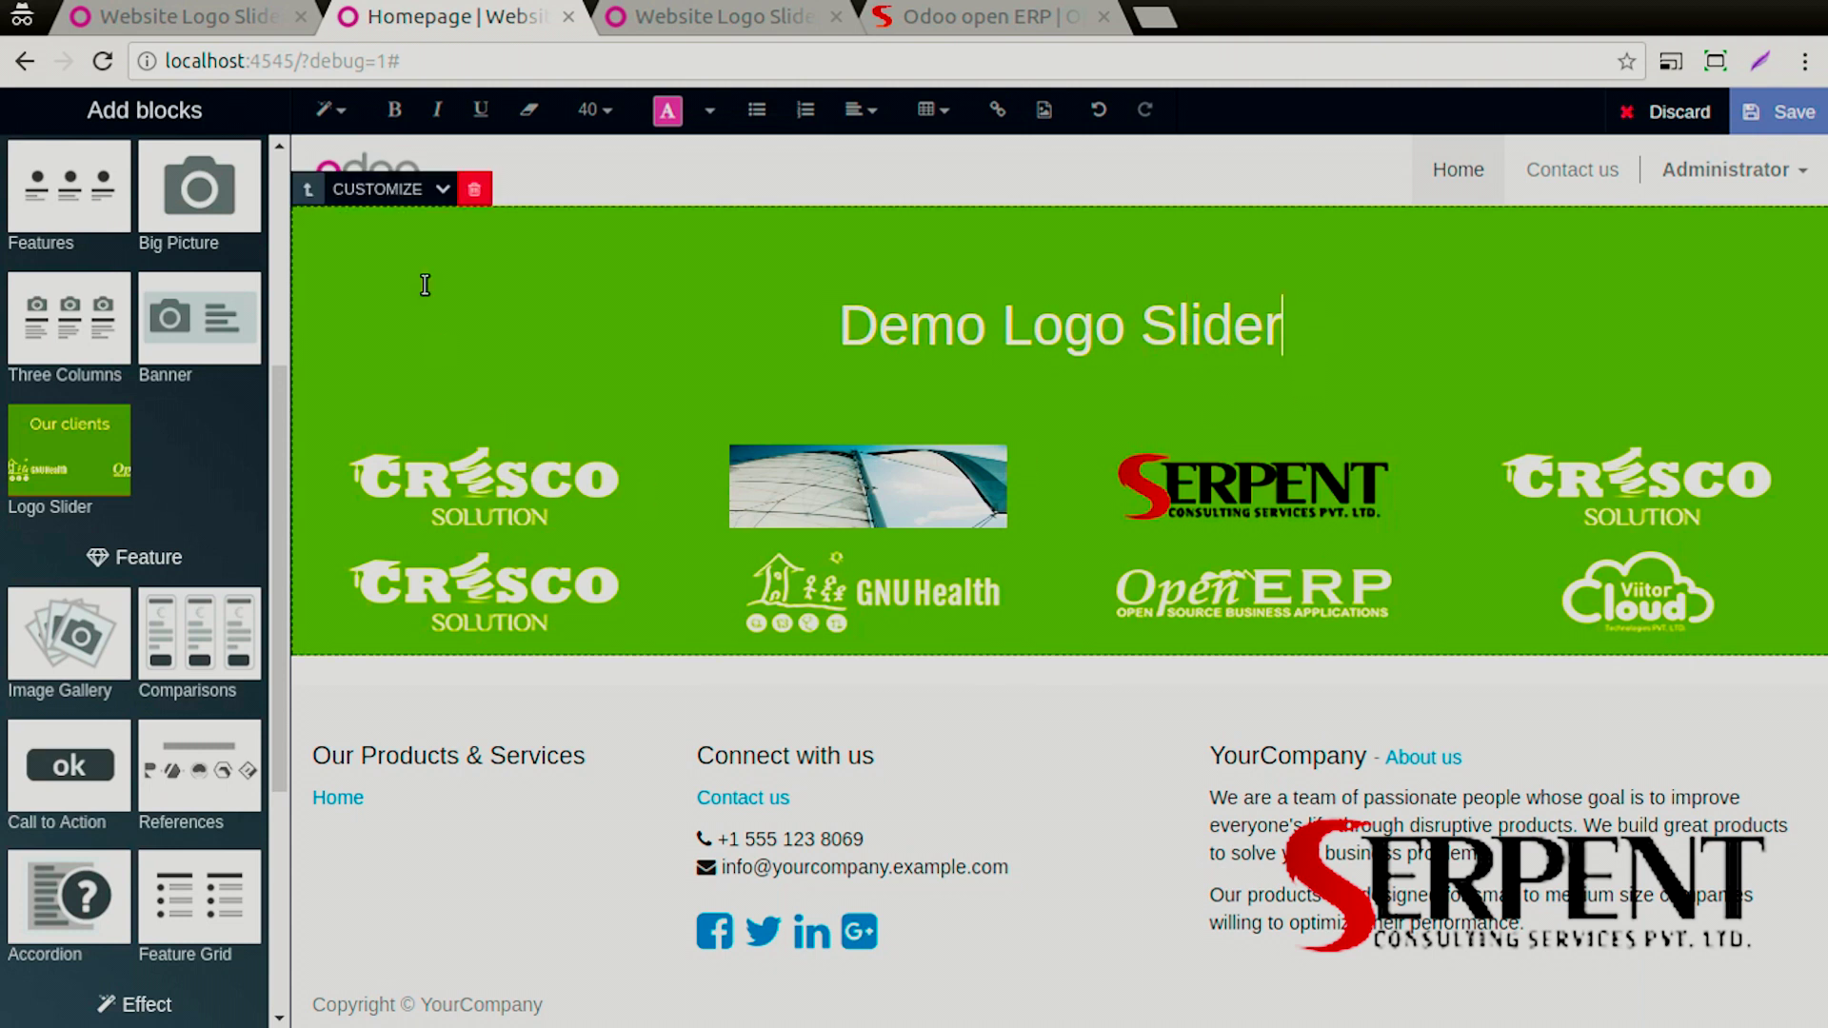
pyautogui.click(443, 189)
pyautogui.click(412, 436)
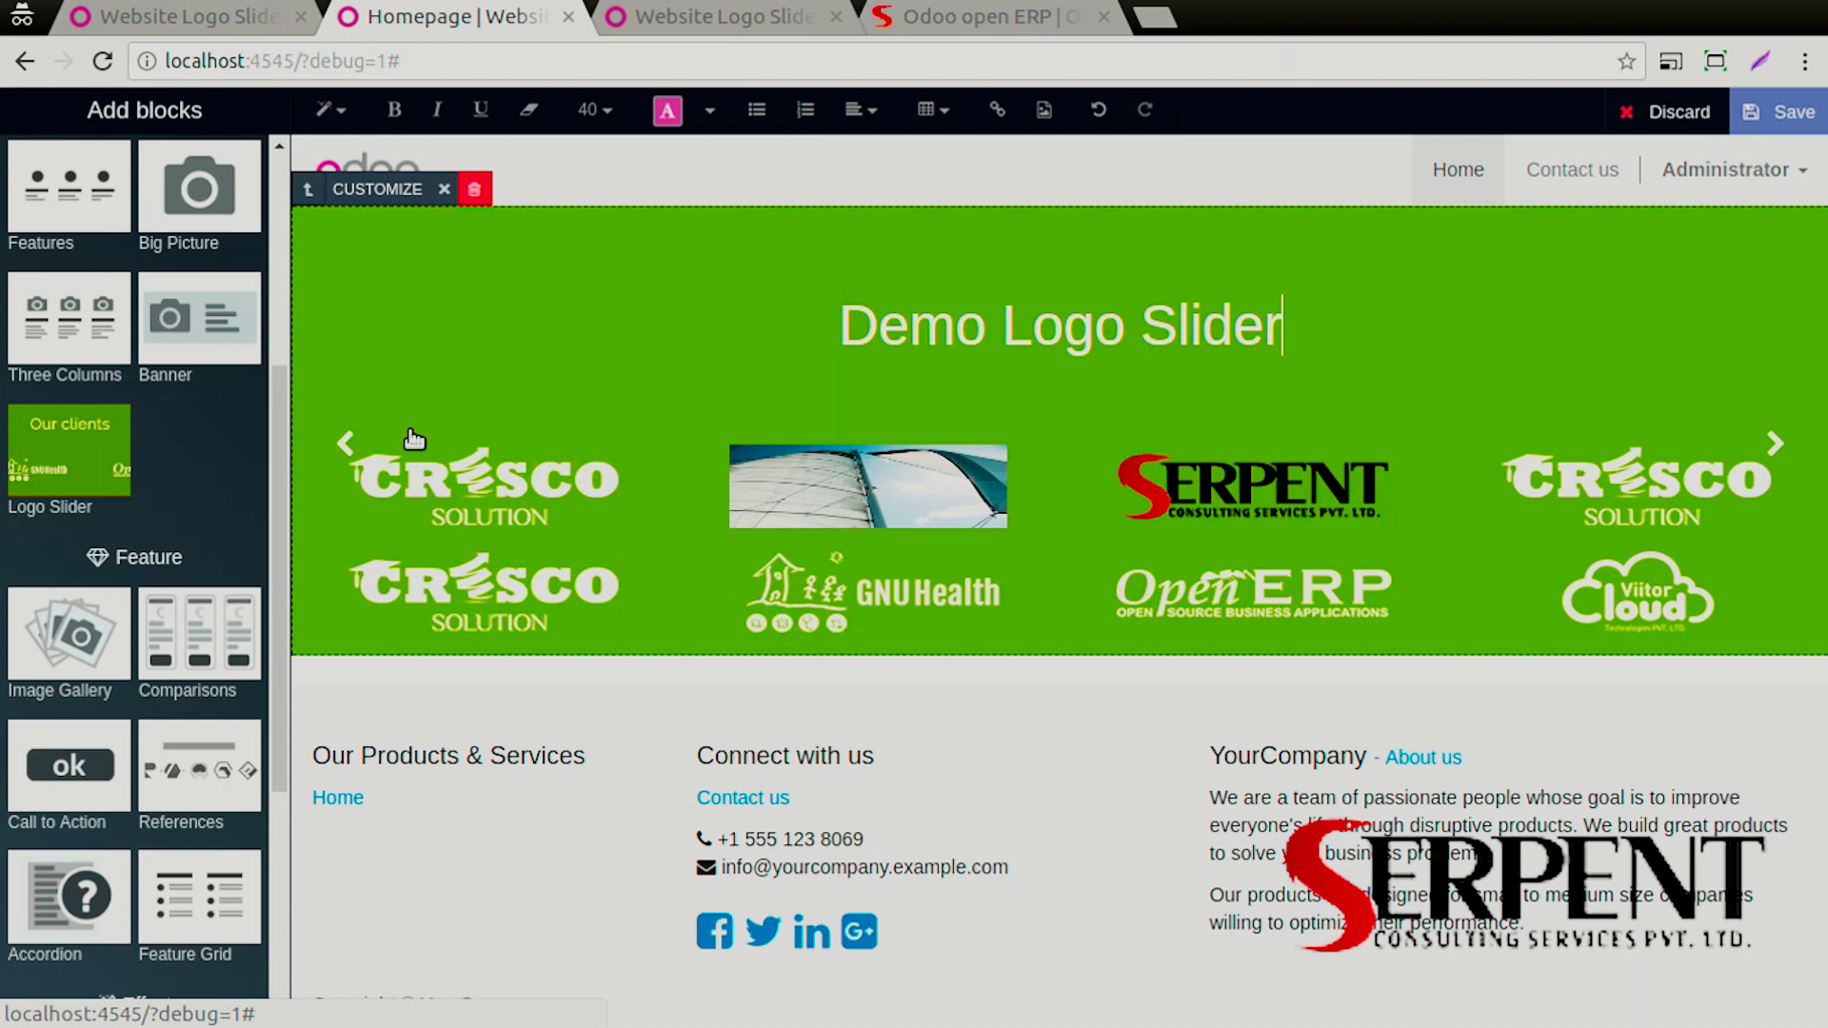
pyautogui.click(514, 478)
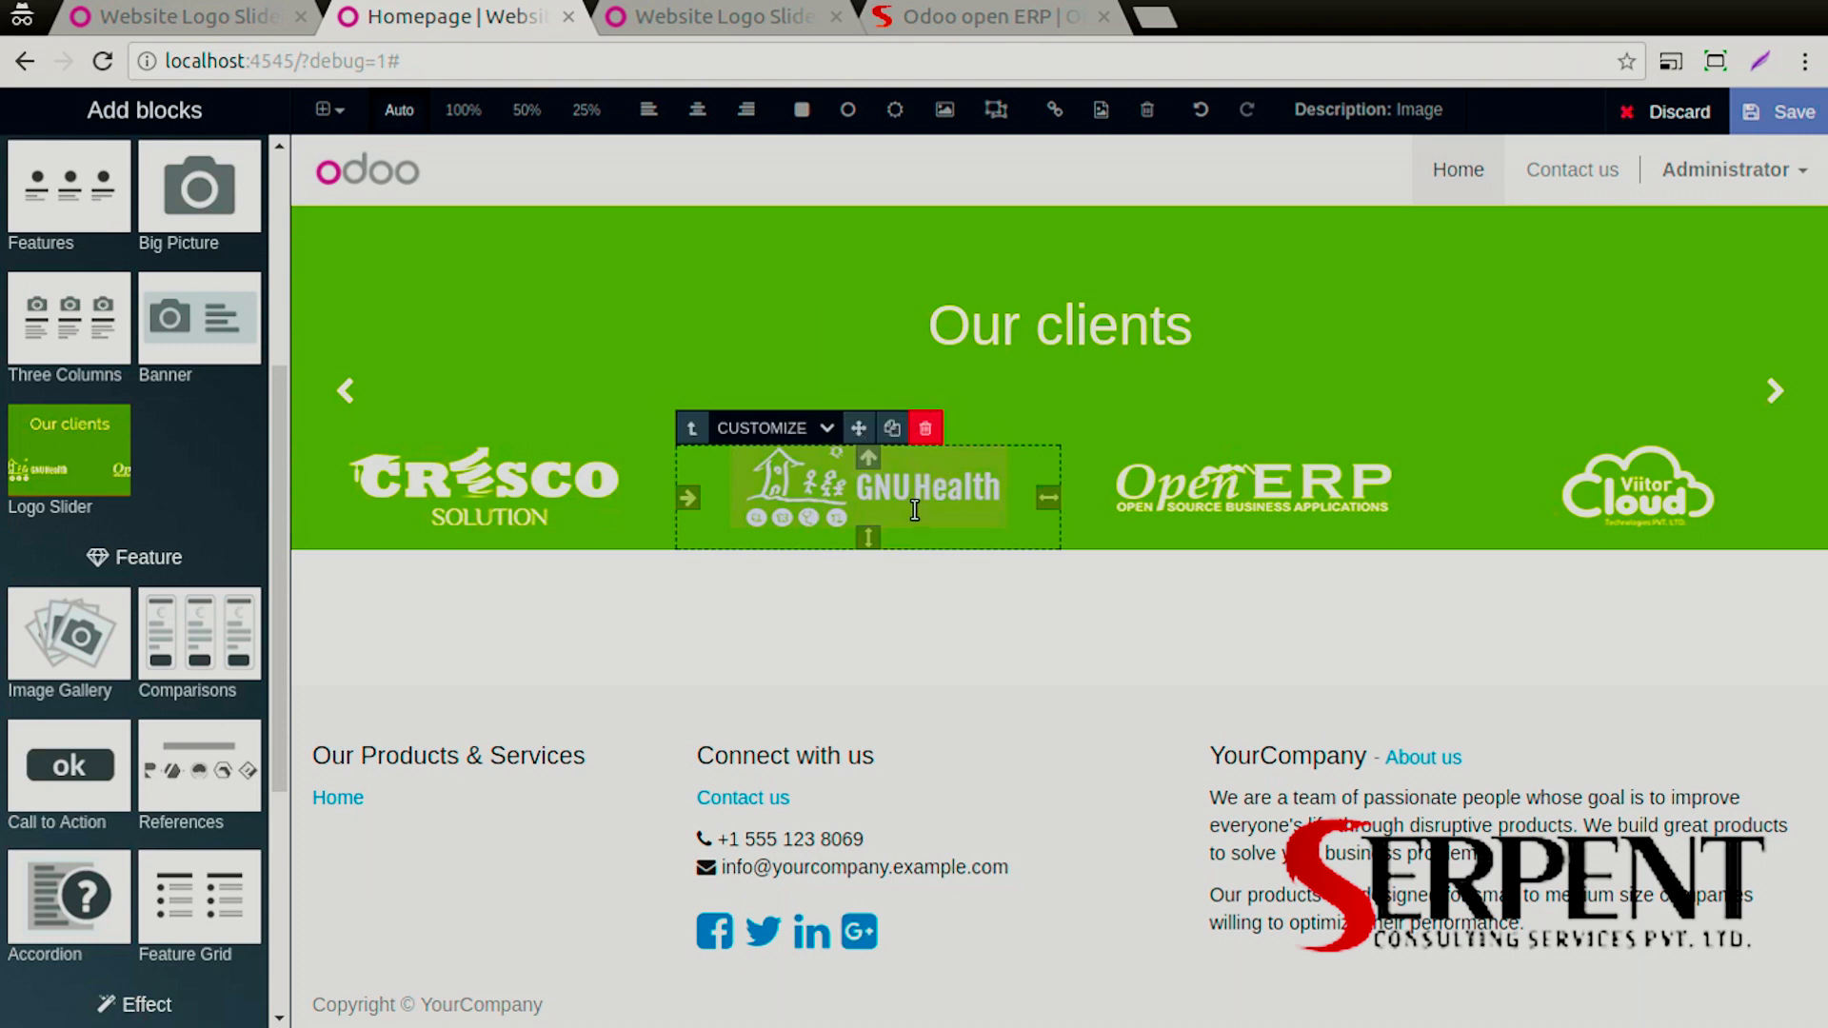
# Duplicate the GNU Health logo on the new slide and delete one extra copy
pyautogui.doubleClick(893, 430)
pyautogui.click(895, 432)
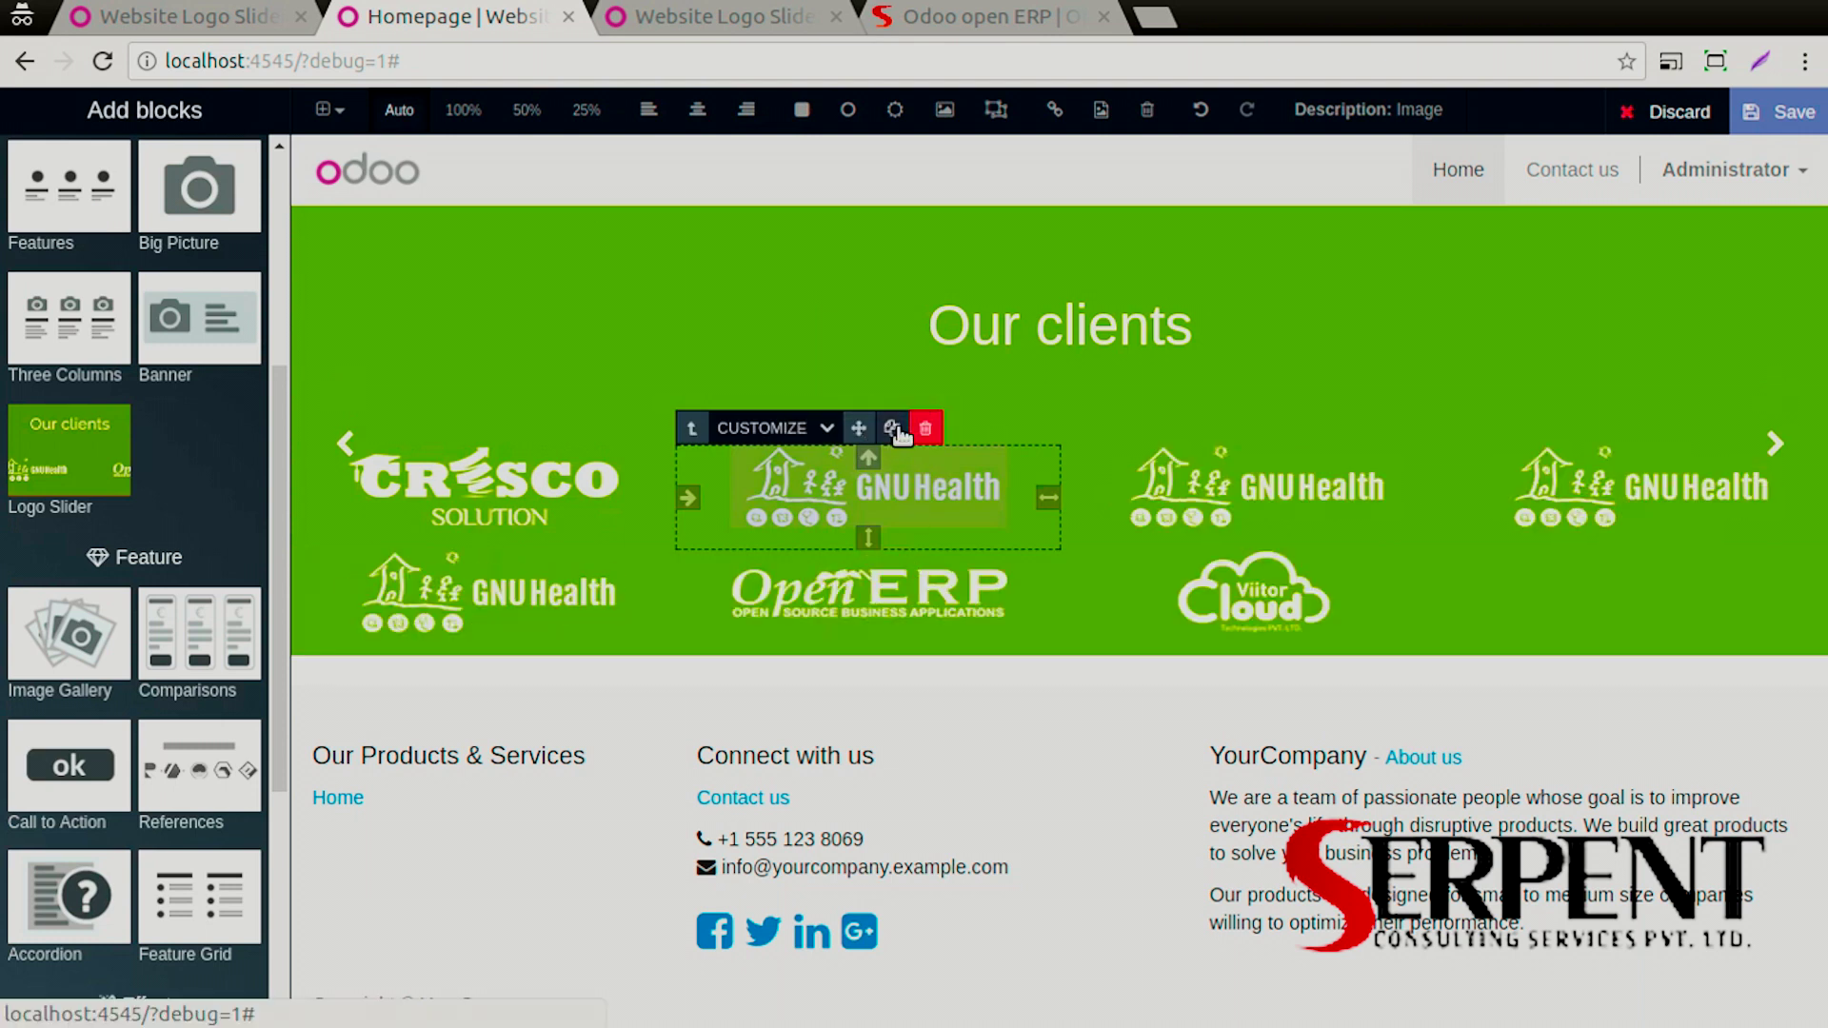
pyautogui.click(893, 430)
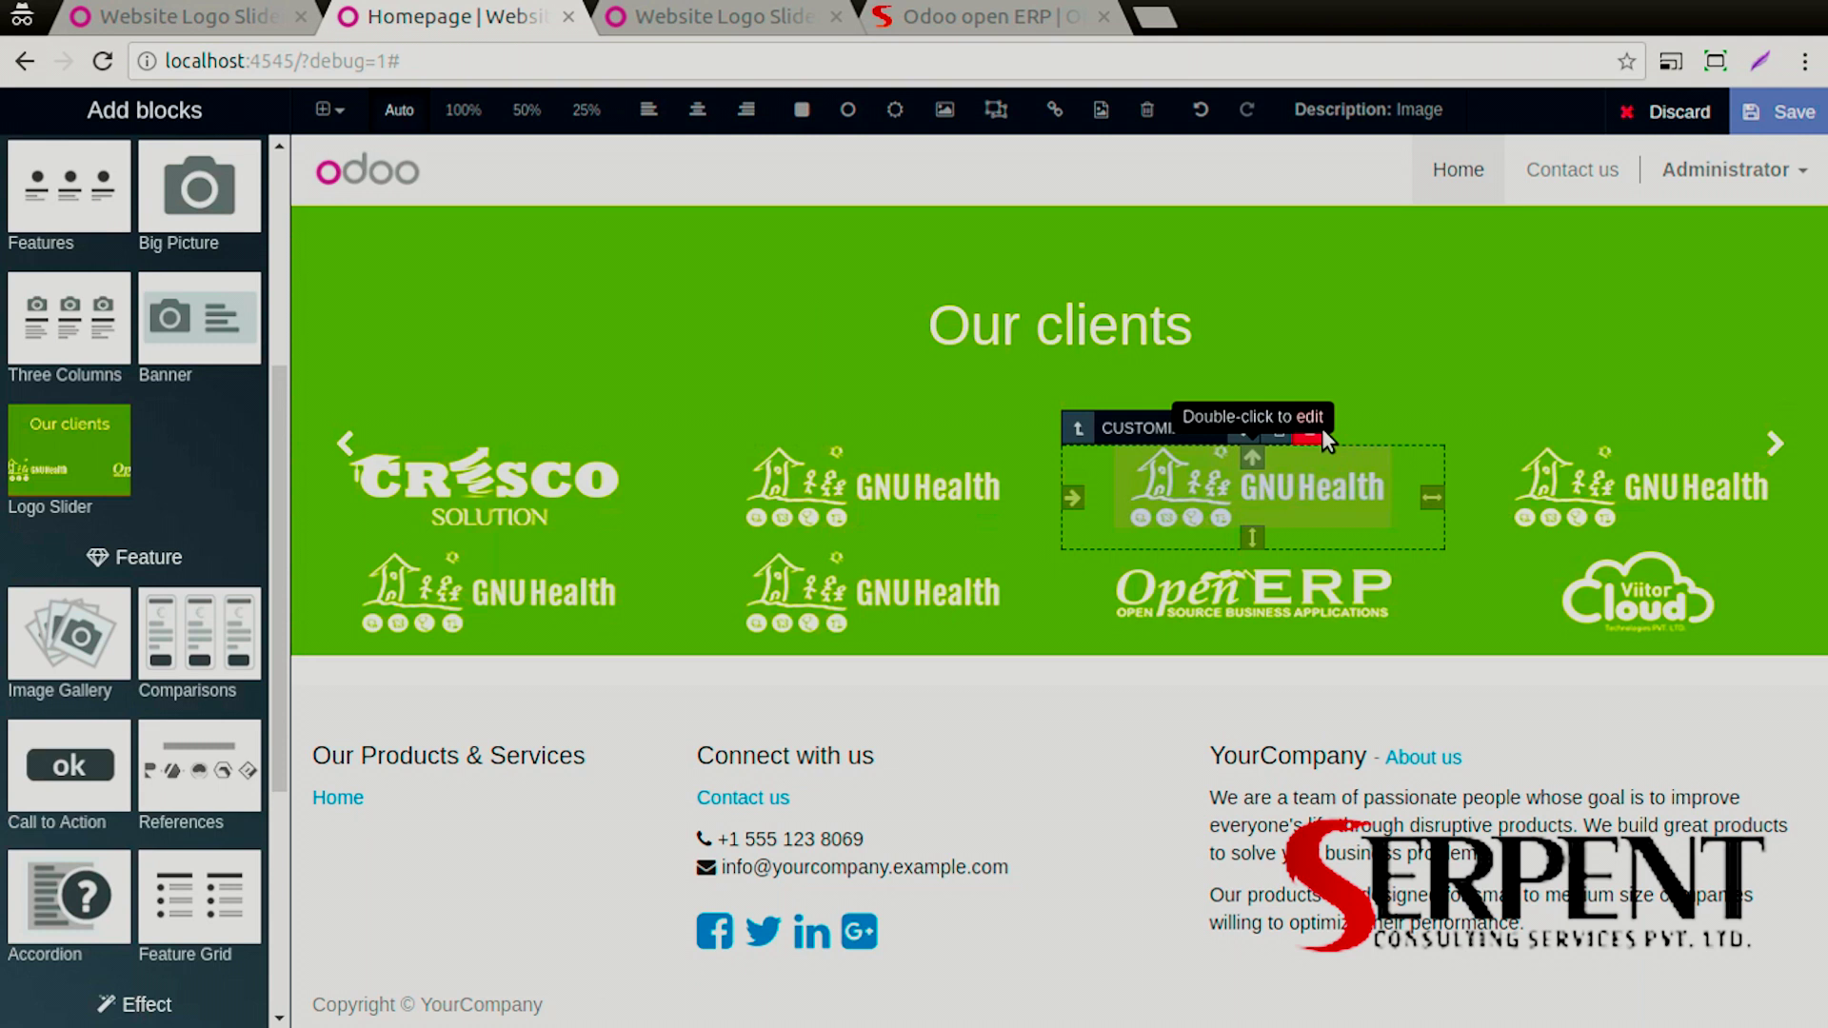
pyautogui.click(1314, 440)
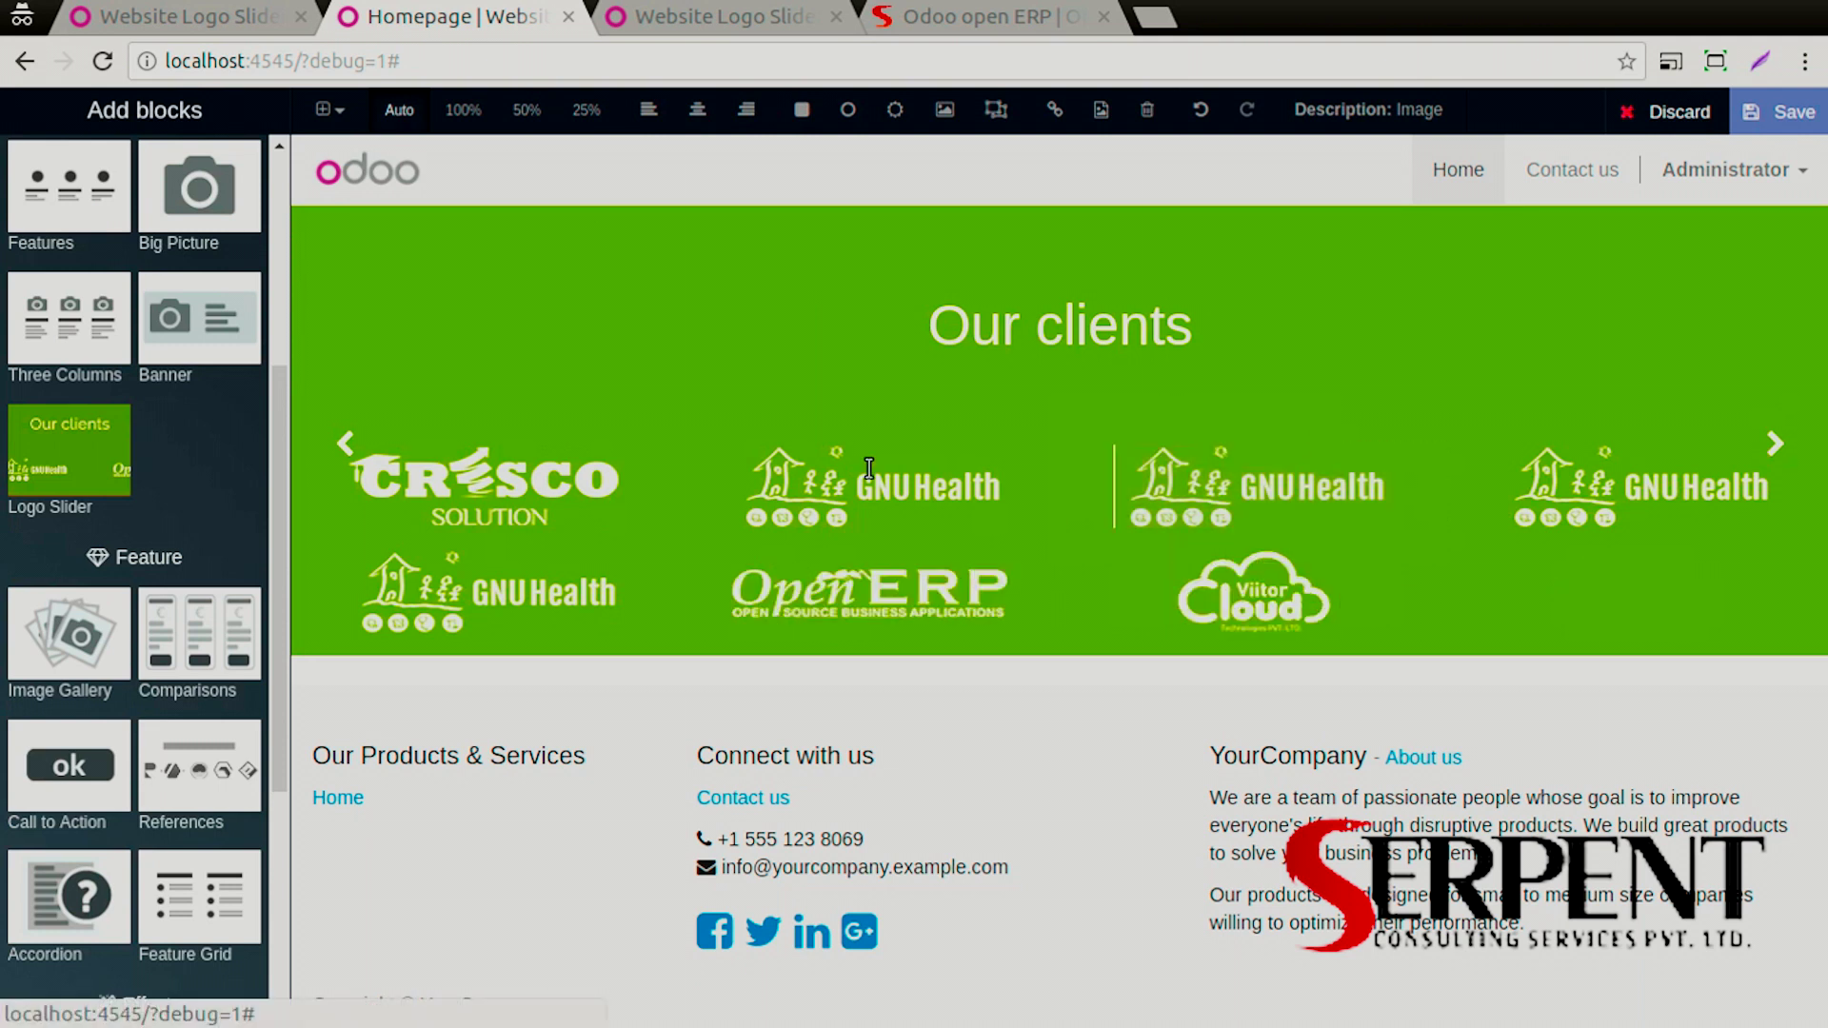
# Set the slide's Logo Background Colors to Yellow
pyautogui.click(430, 203)
pyautogui.moveTo(478, 258)
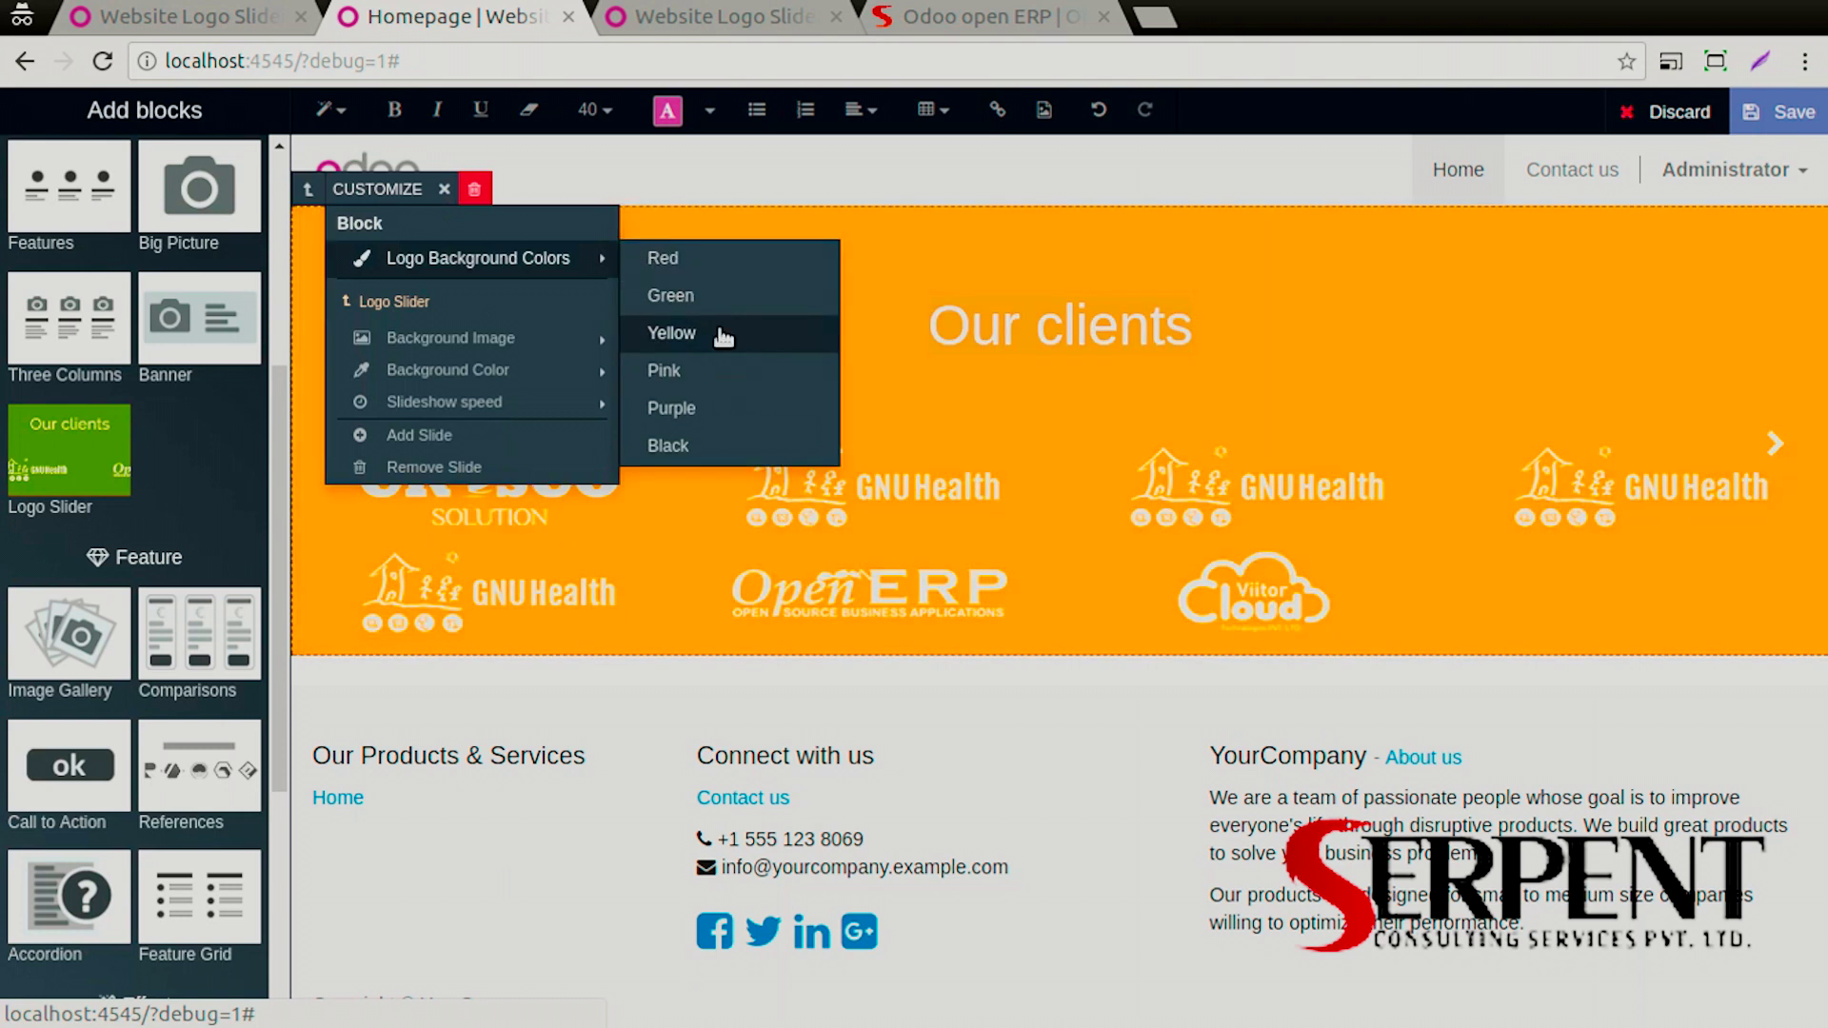
pyautogui.click(724, 335)
# Remove a slide from the logo slider using the Customize options
pyautogui.click(430, 200)
pyautogui.moveTo(515, 412)
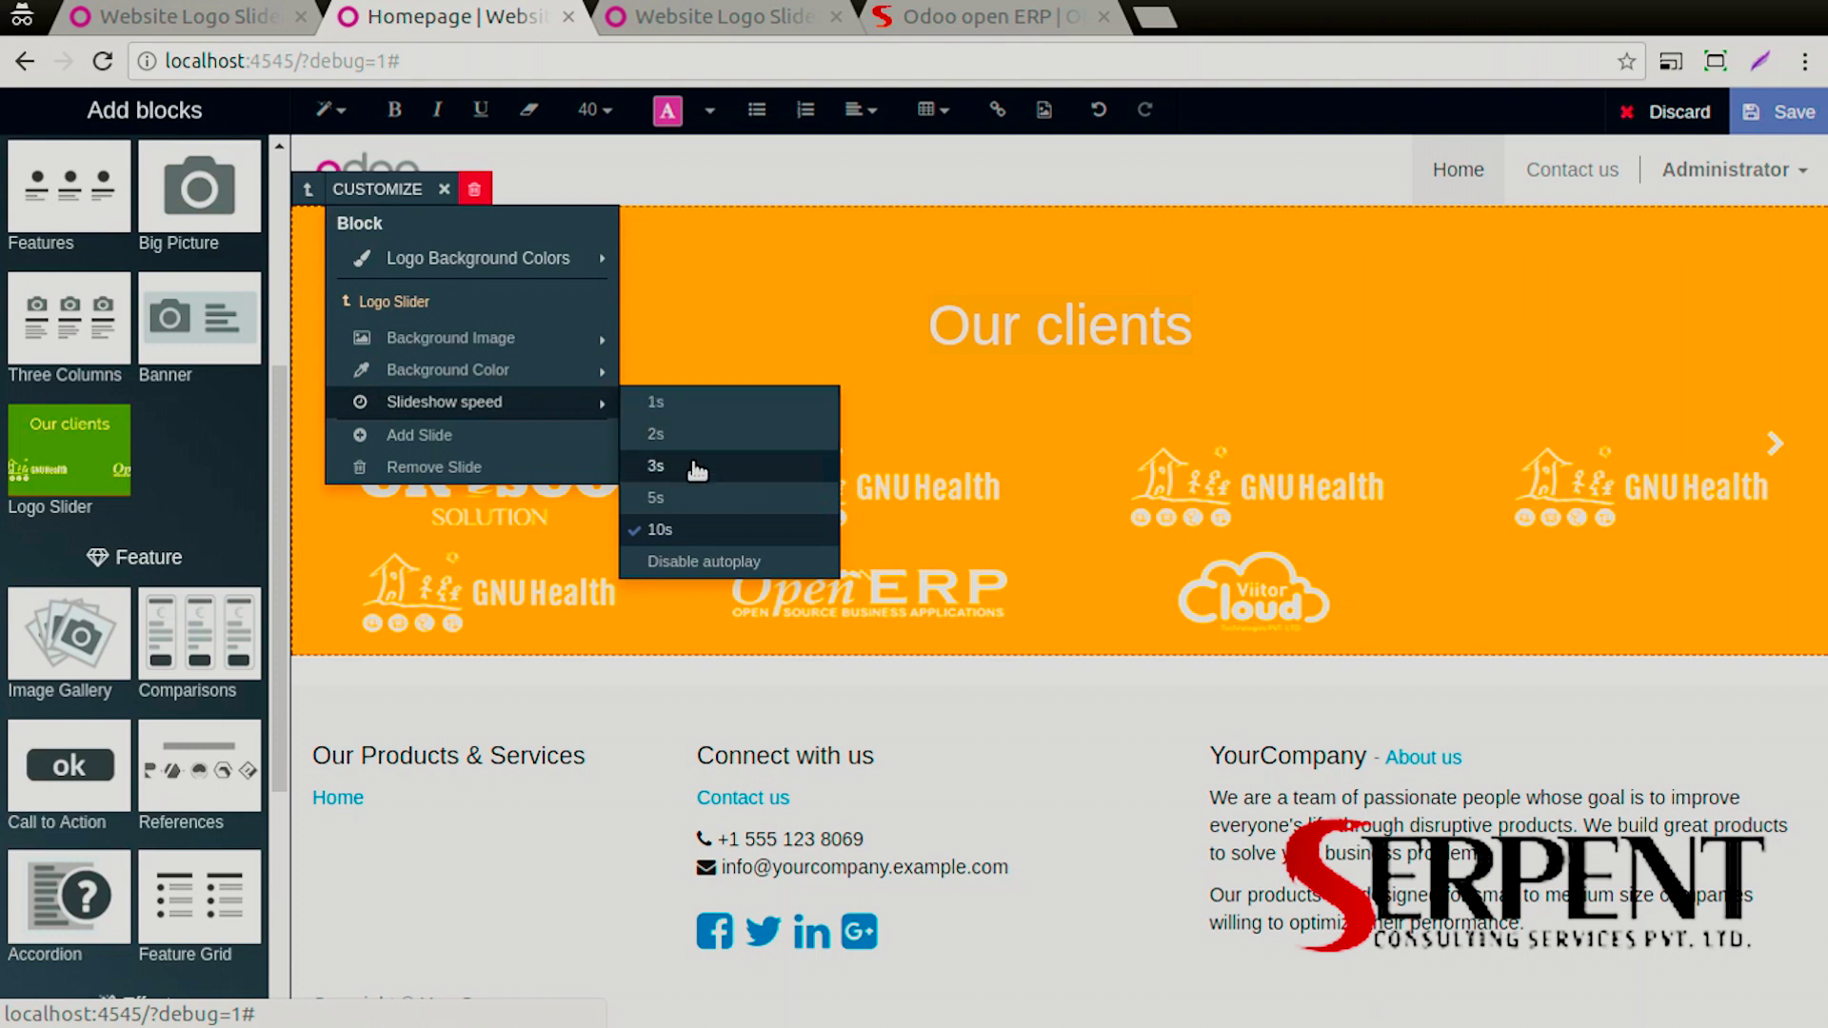
pyautogui.click(691, 559)
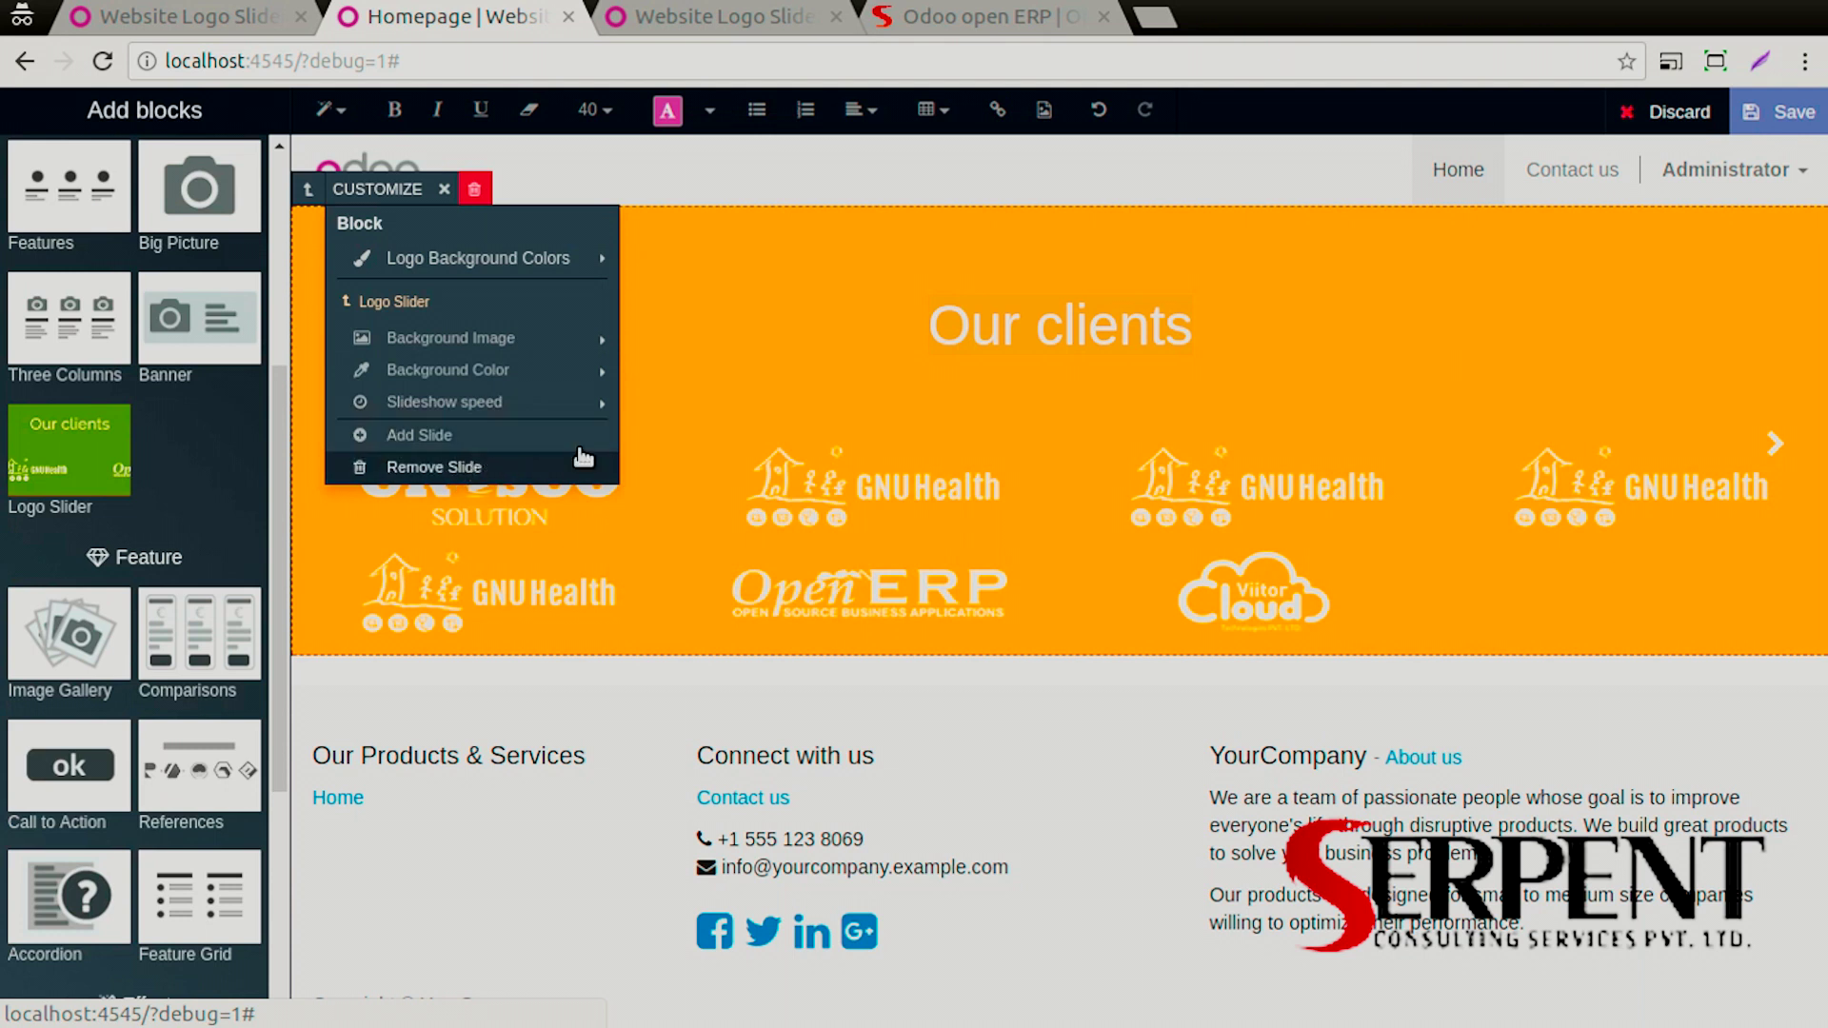
pyautogui.click(476, 467)
# Save the homepage and step the carousel back and forth between its two slides
pyautogui.click(1786, 112)
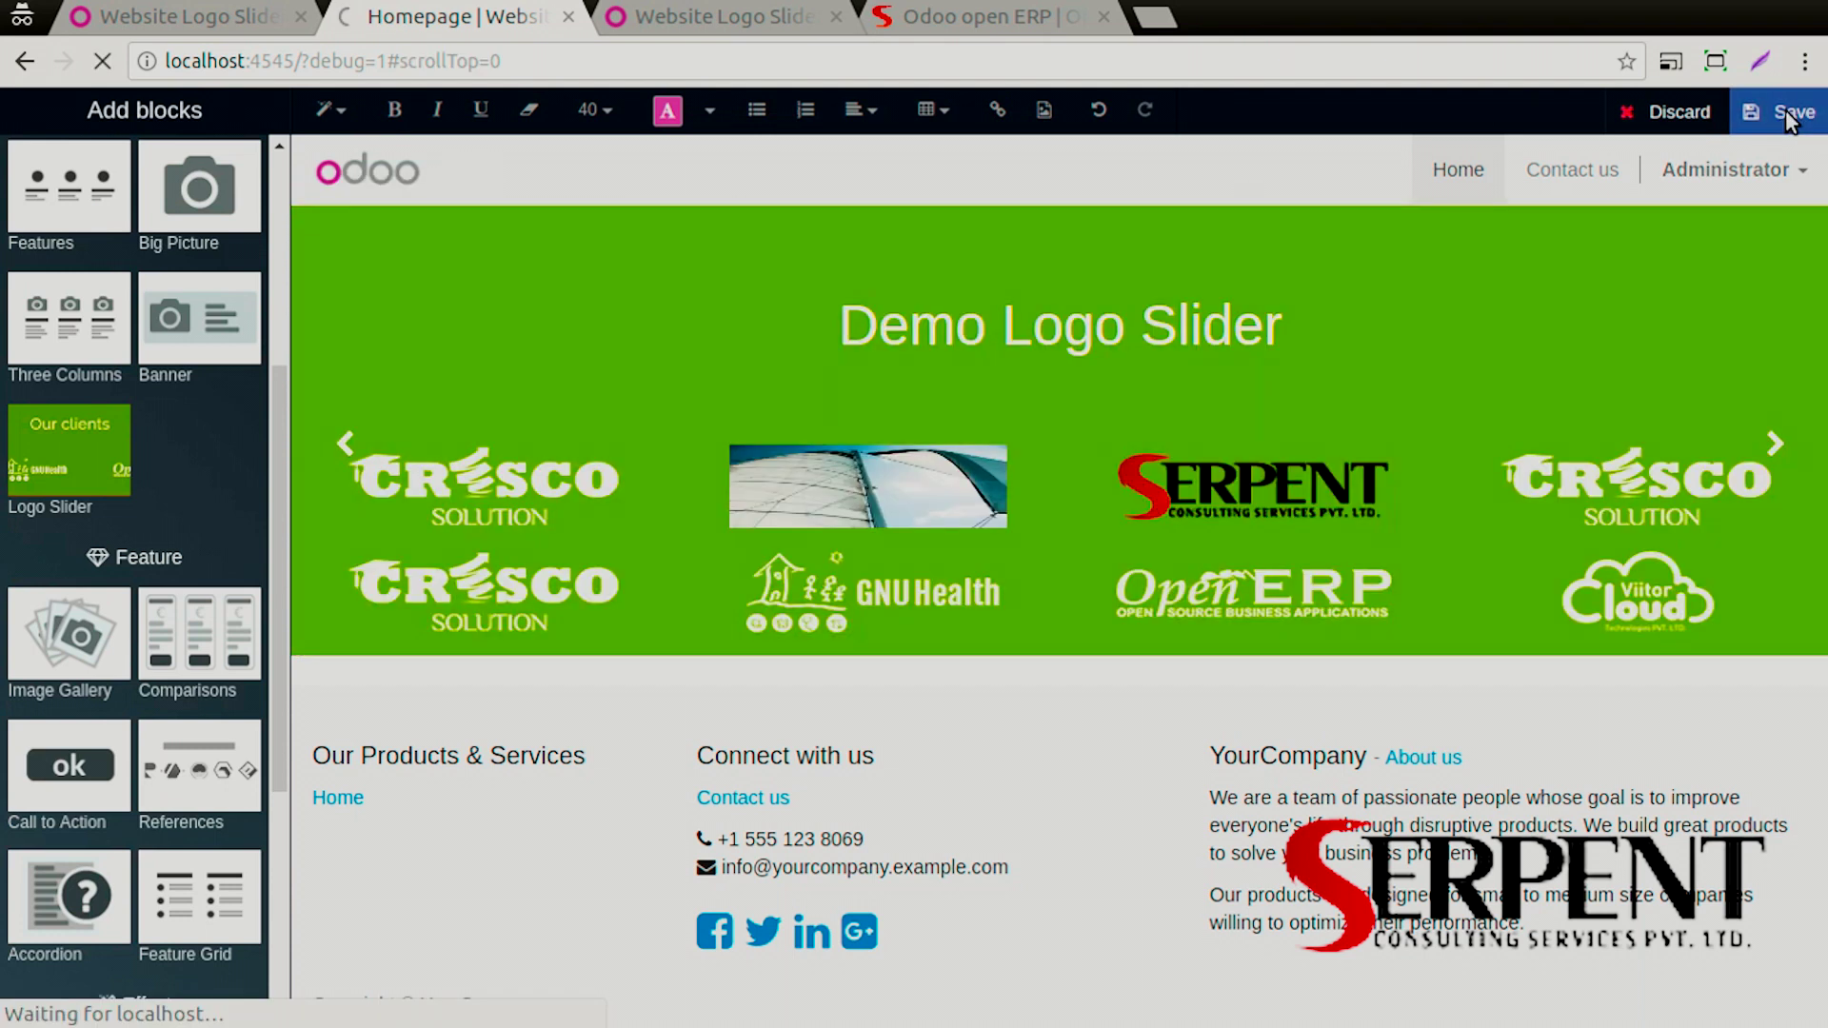
pyautogui.click(1748, 443)
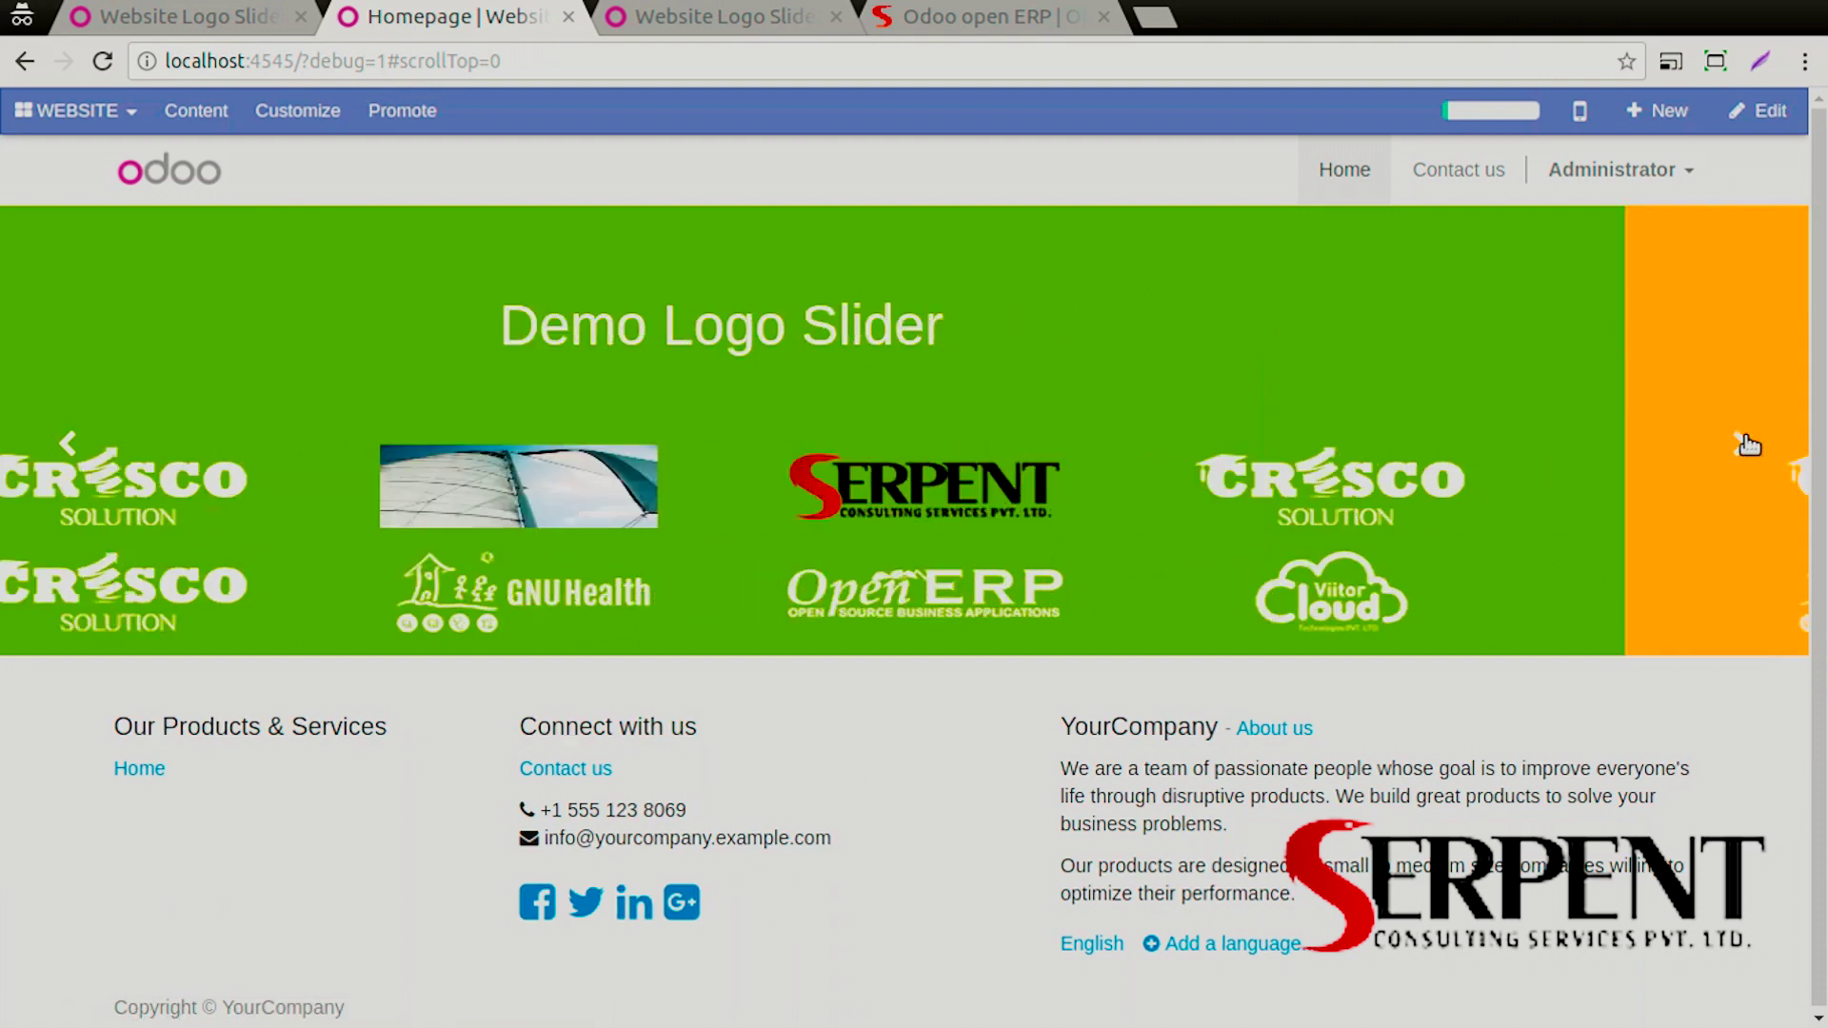
pyautogui.click(1747, 445)
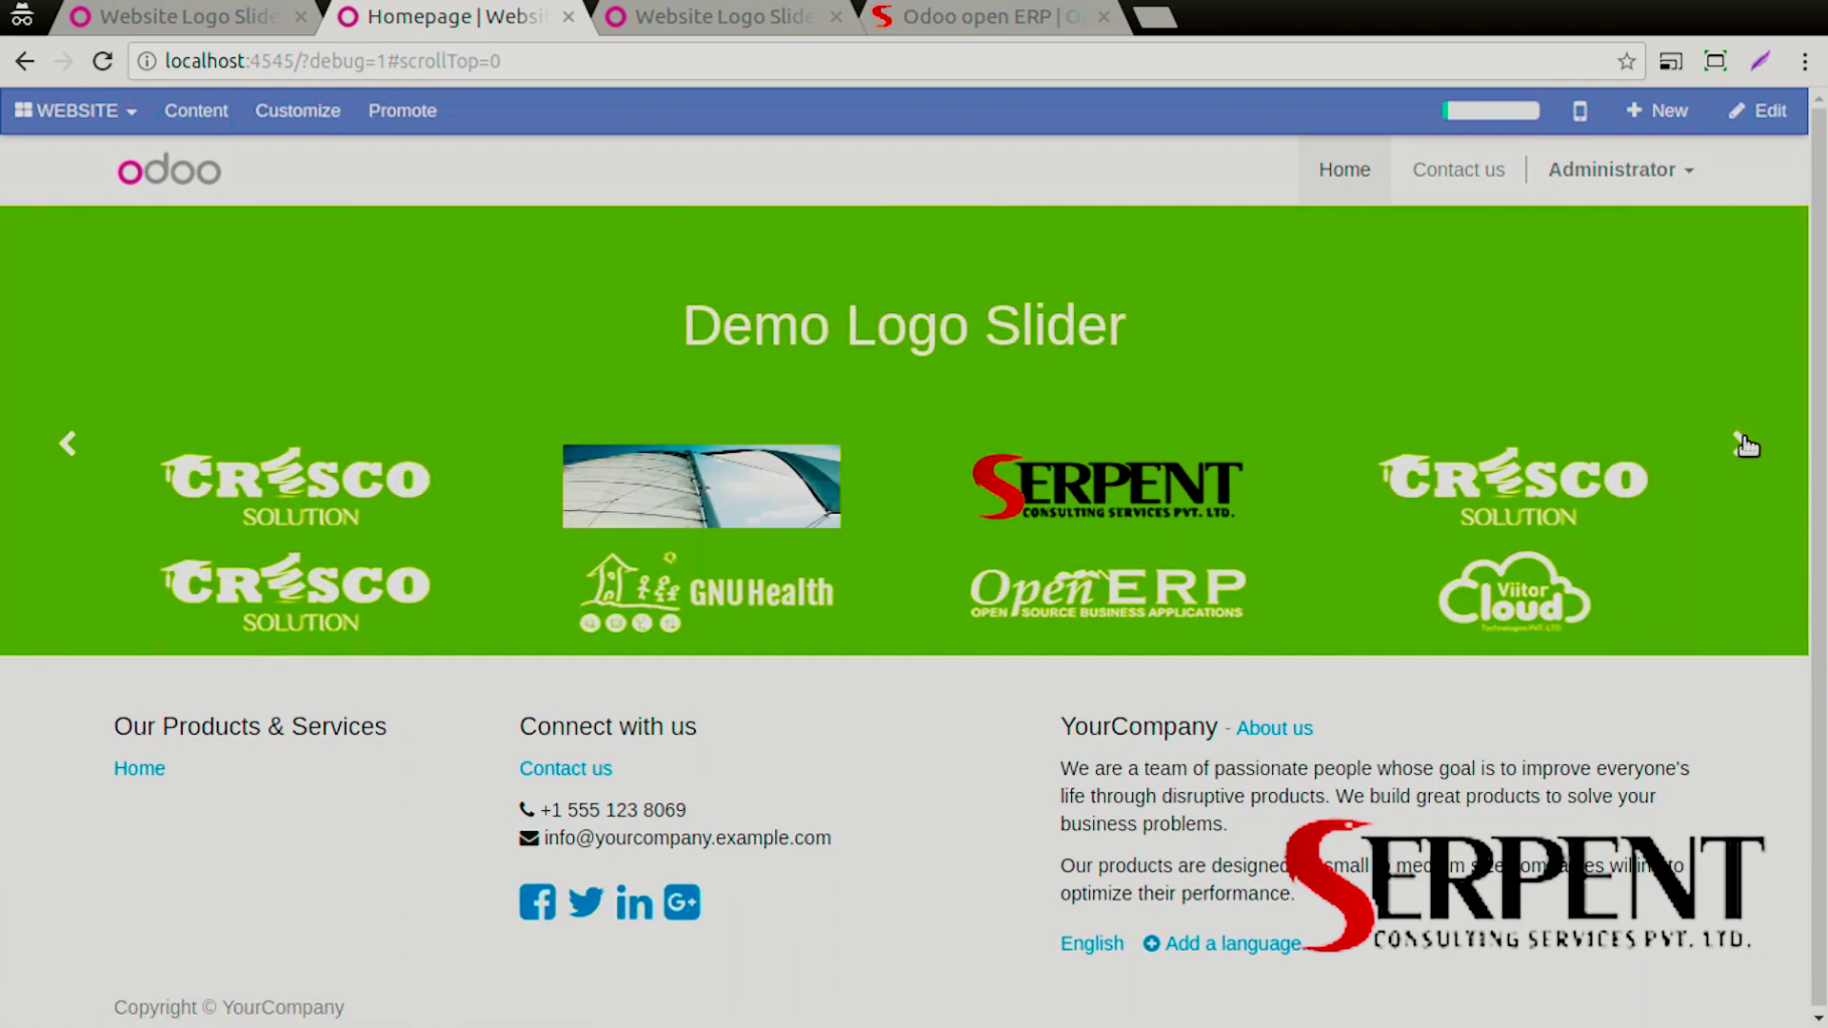
pyautogui.click(1747, 445)
pyautogui.click(1748, 445)
# Make the Demo Logo Slider heading size 62, underlined, bold and italic
pyautogui.click(1758, 111)
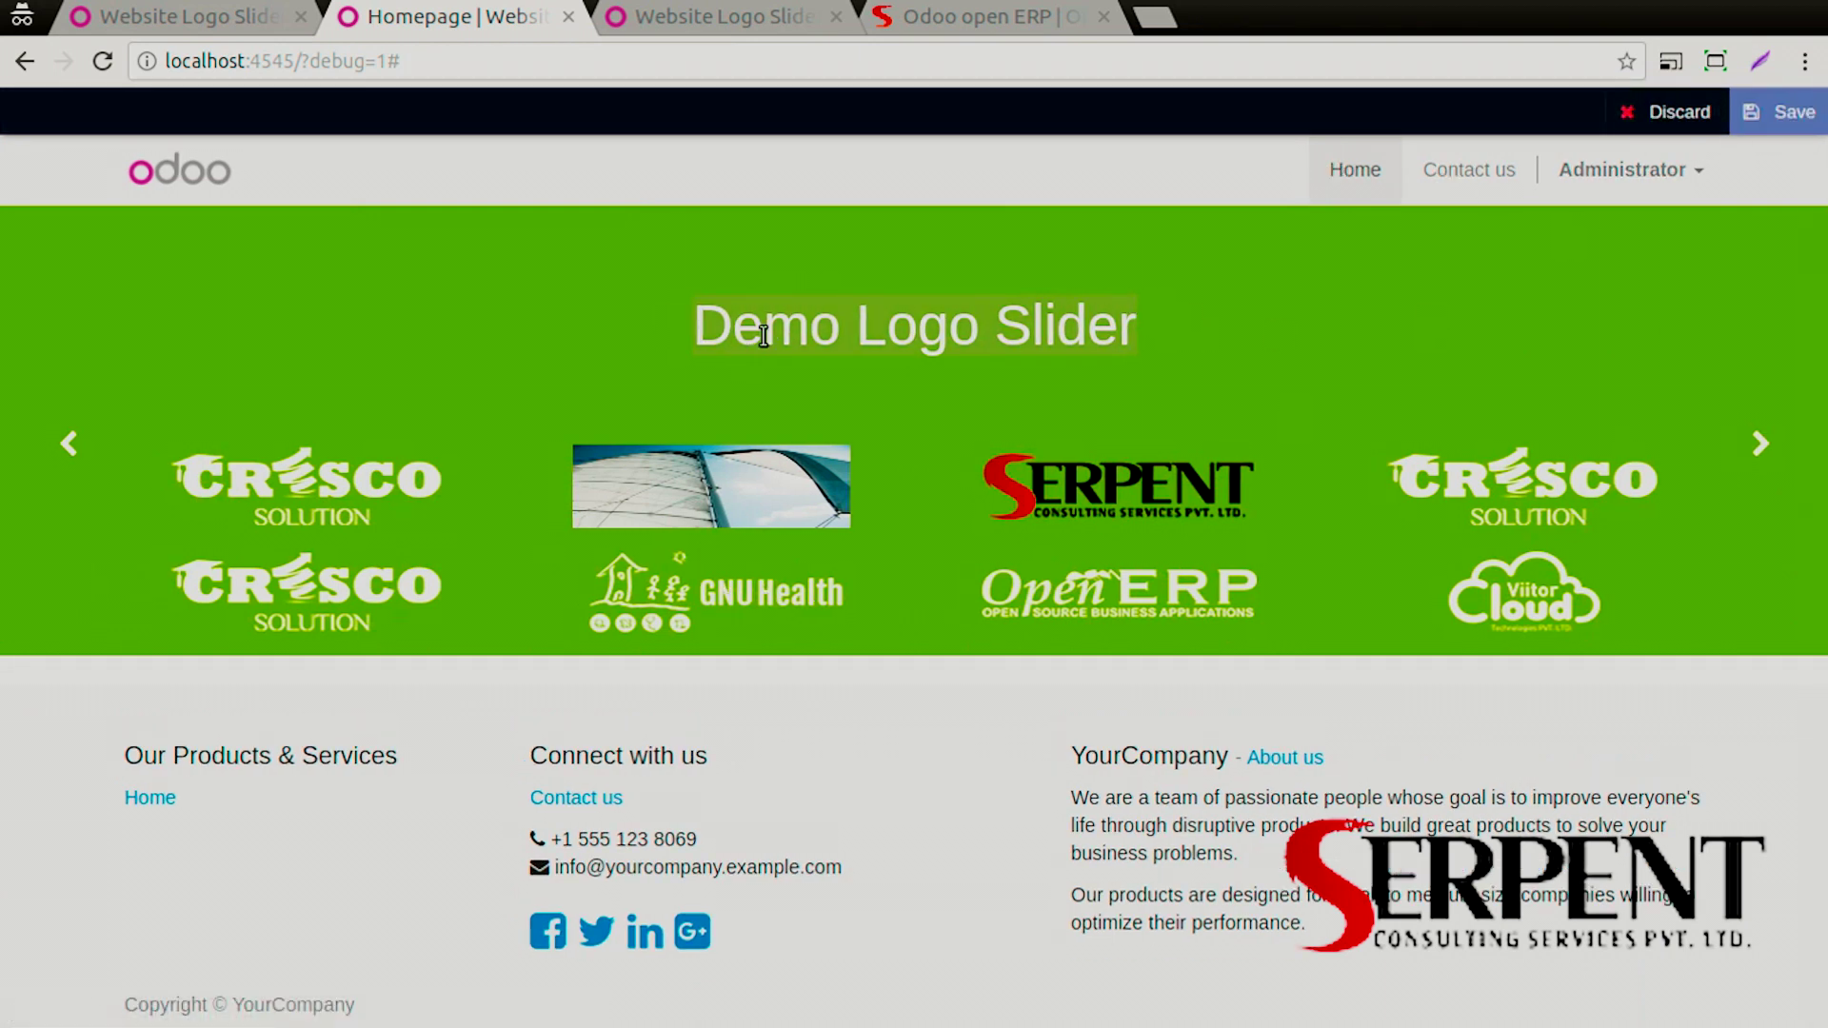
pyautogui.click(866, 322)
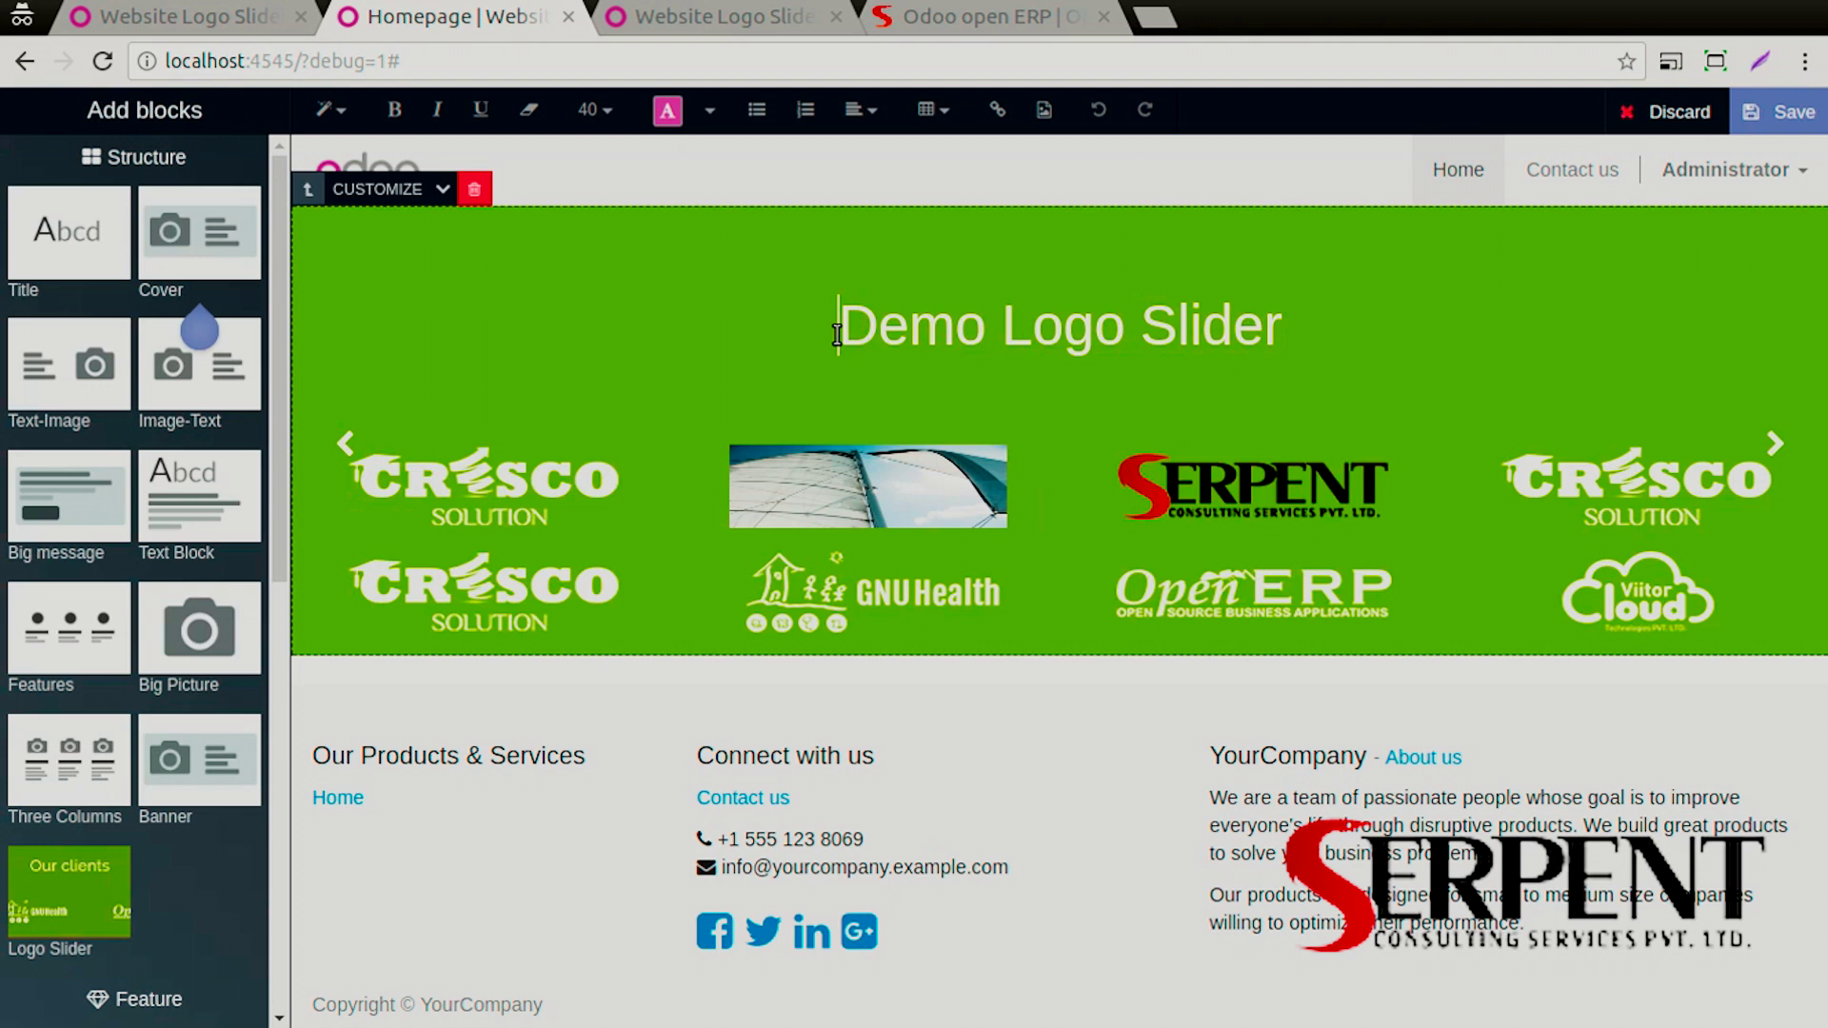
pyautogui.moveTo(837, 334); pyautogui.dragTo(1423, 354)
pyautogui.click(612, 124)
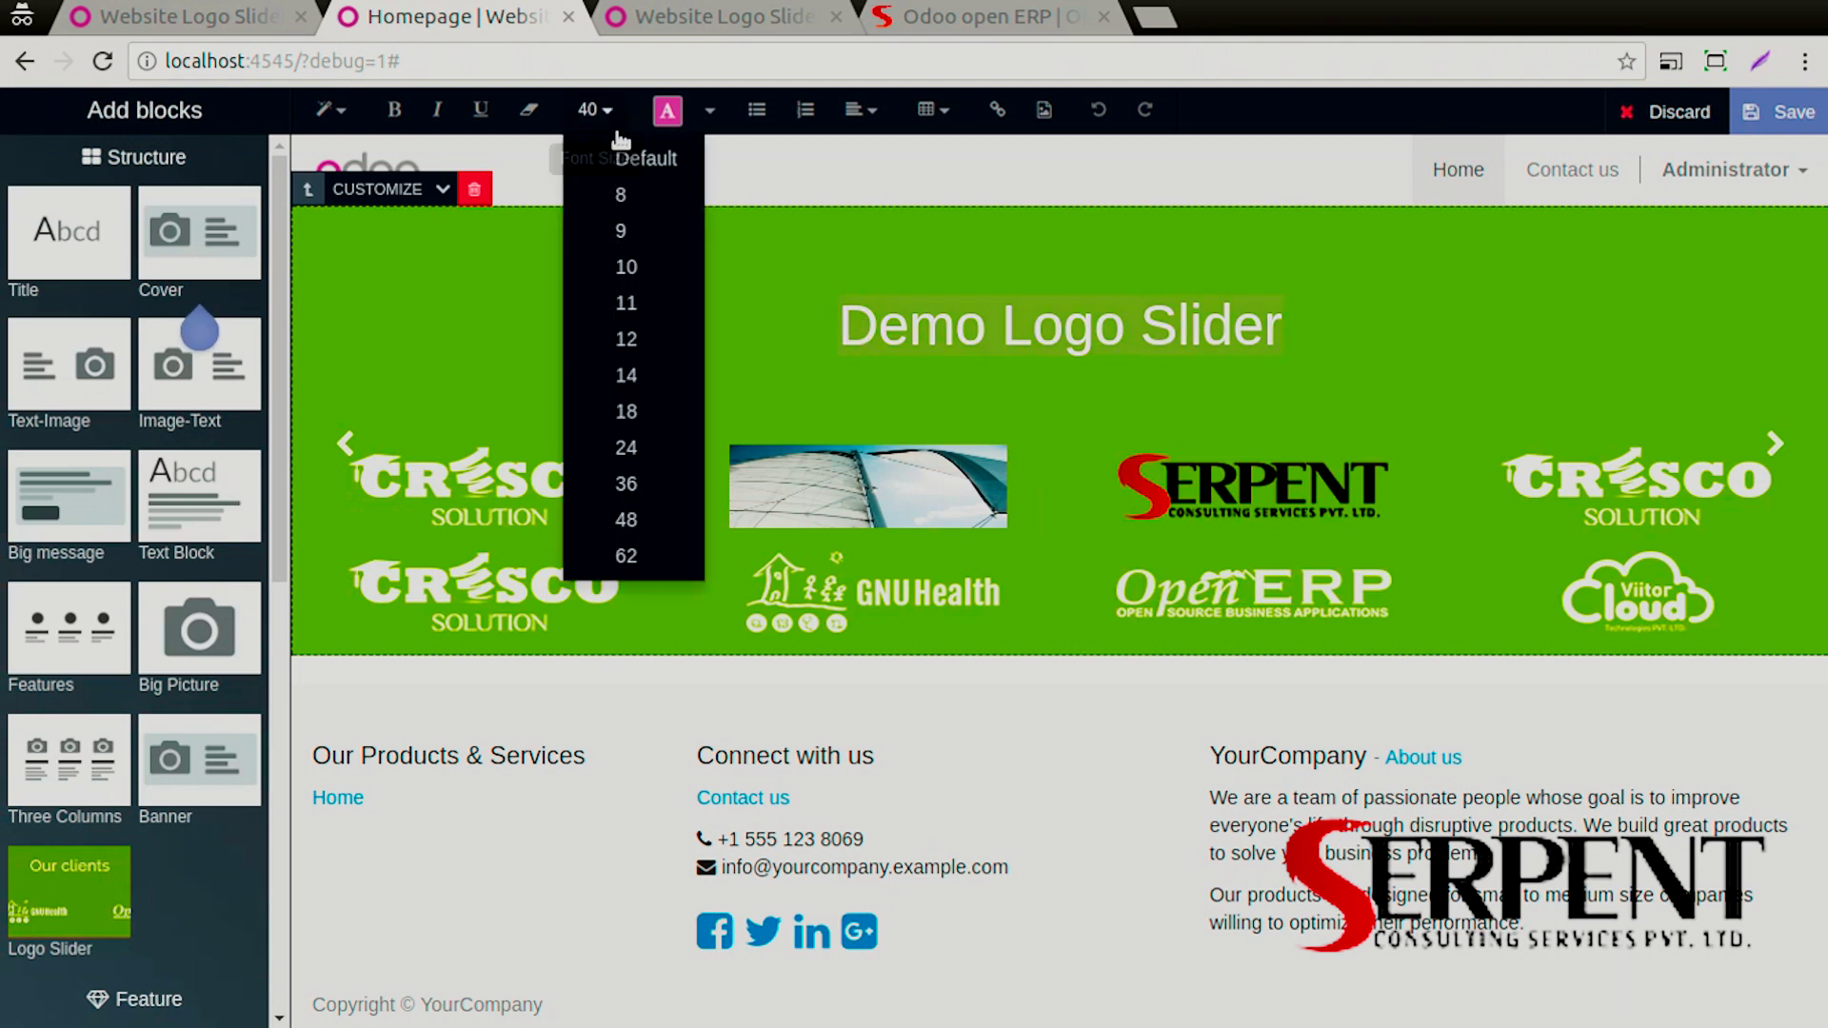
pyautogui.click(628, 455)
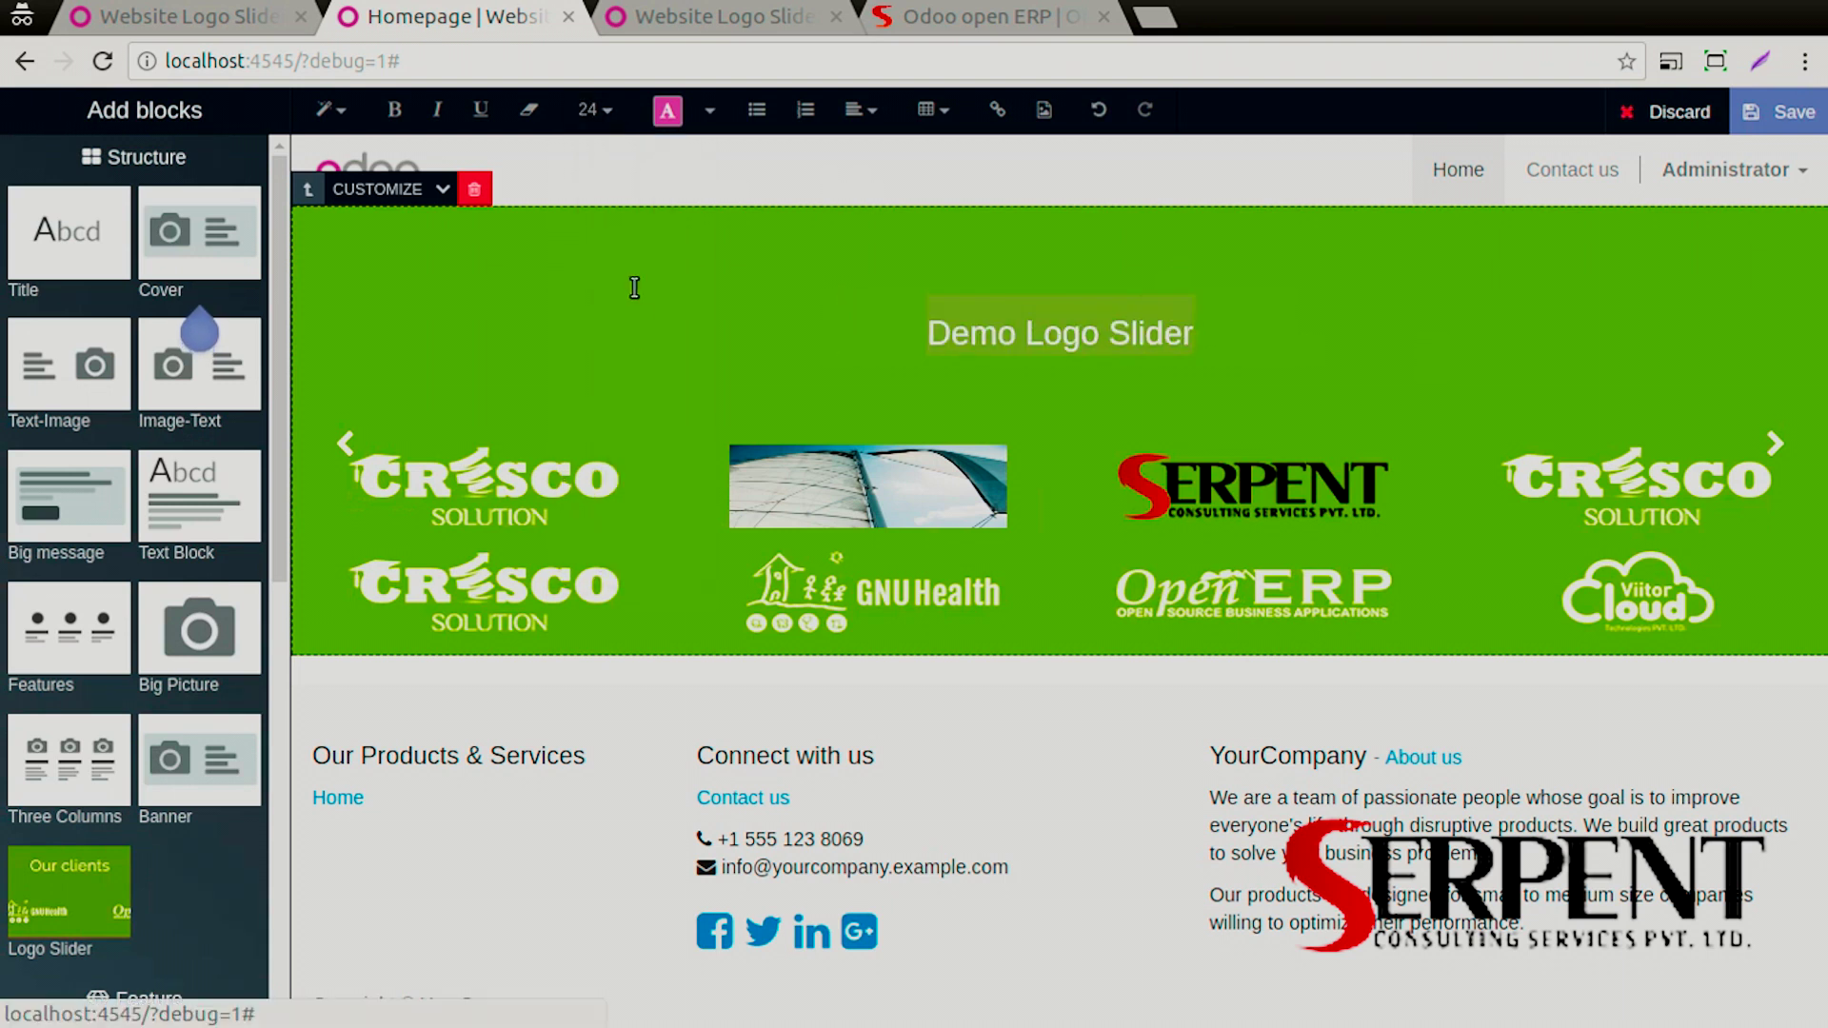
pyautogui.click(591, 114)
pyautogui.click(628, 557)
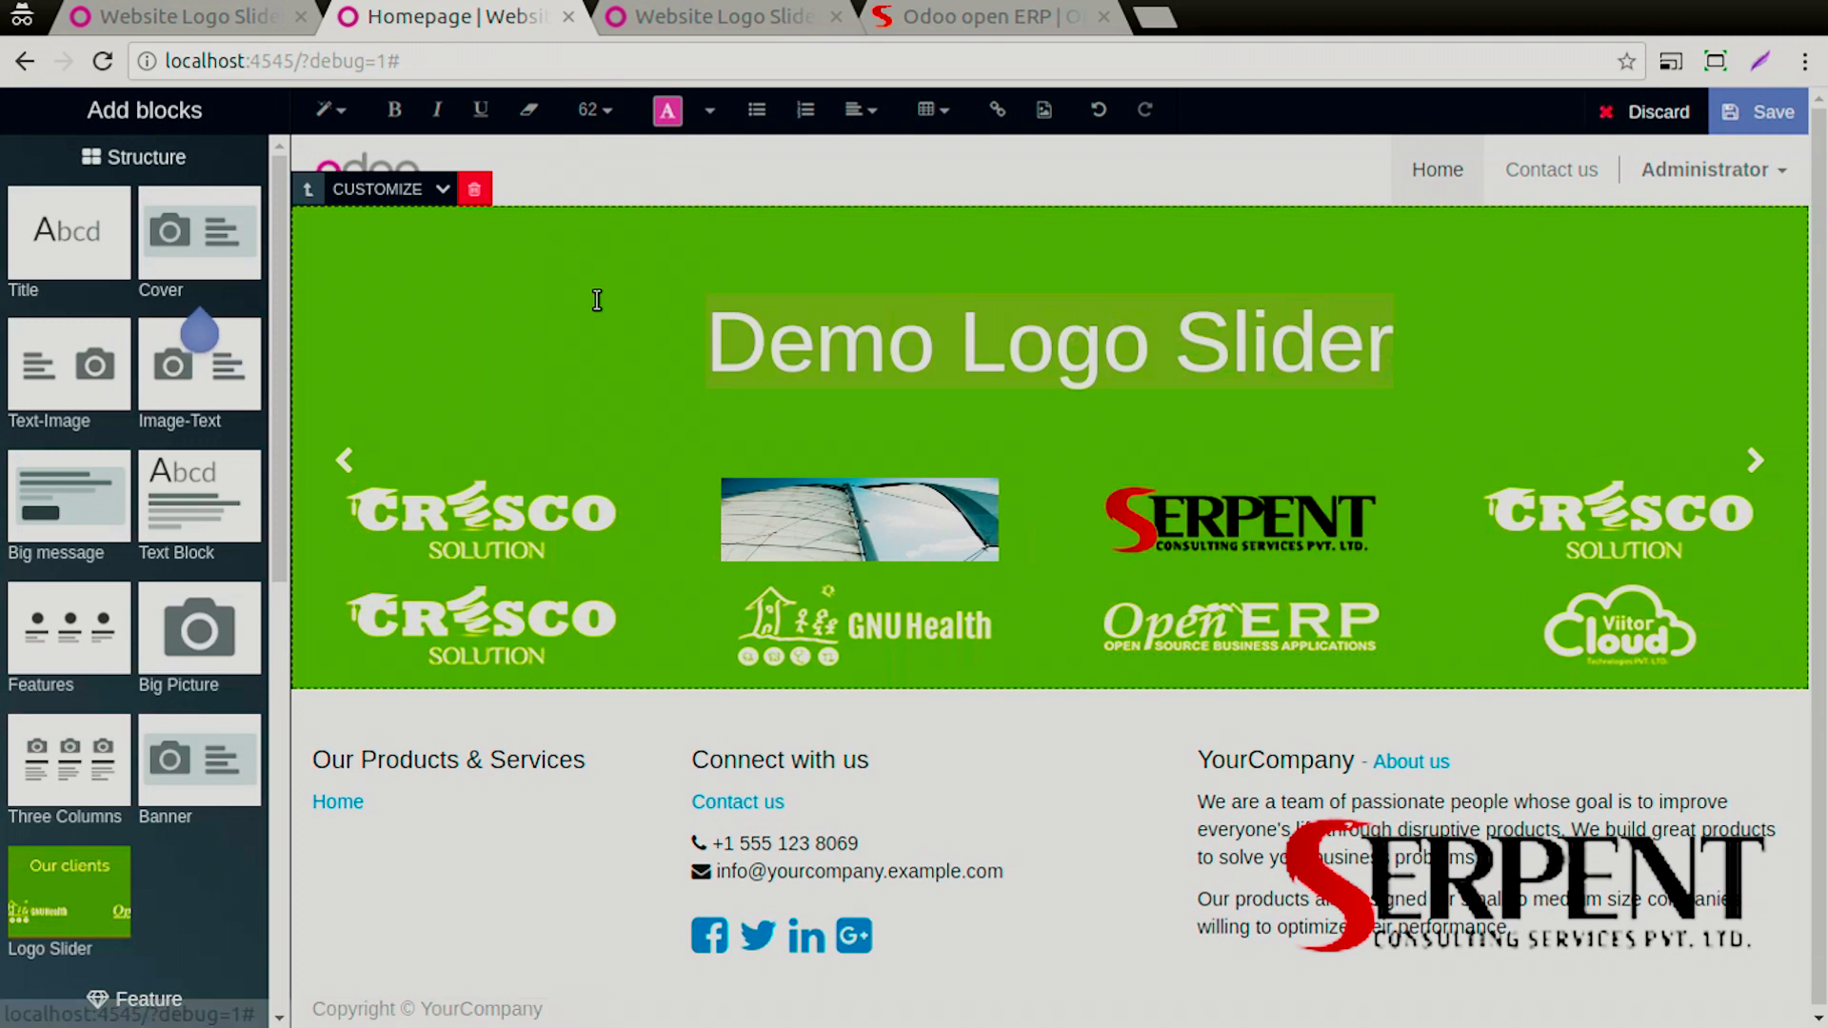
pyautogui.click(481, 110)
pyautogui.click(395, 111)
pyautogui.click(437, 110)
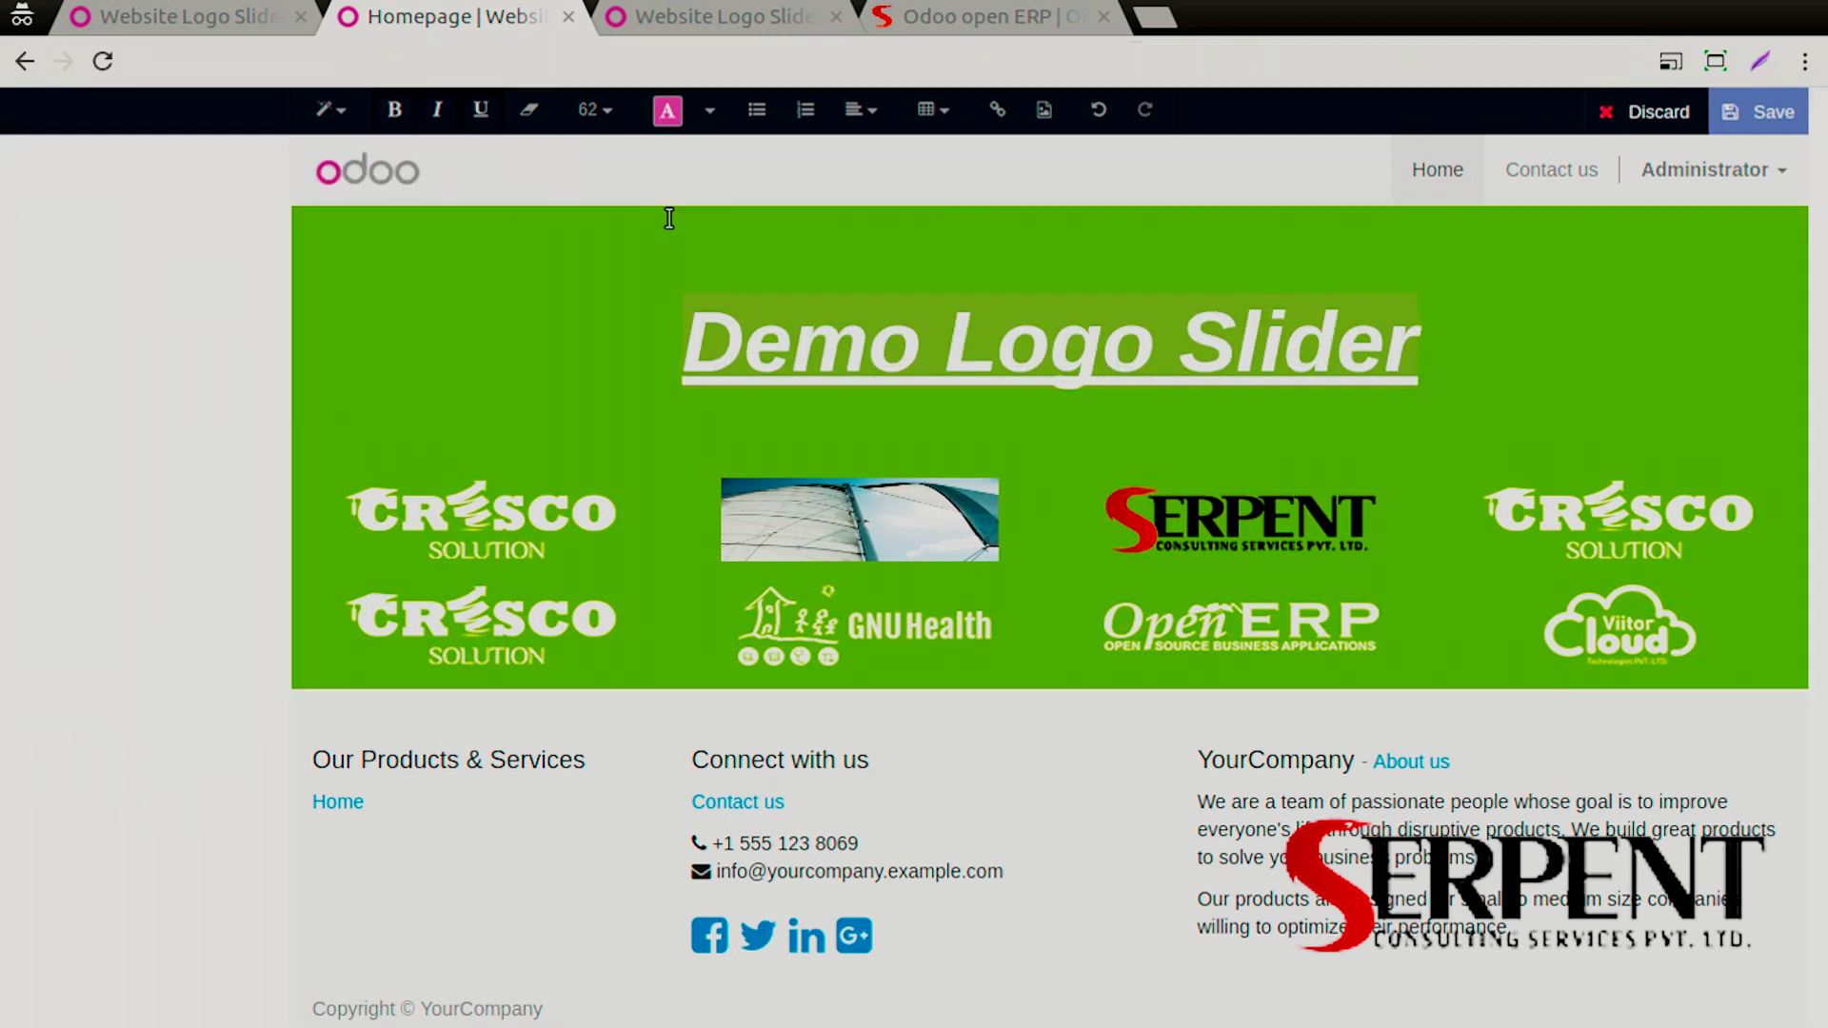
# Try numbered-list, left and right alignment, leave the heading centred, and open its link settings
pyautogui.click(806, 114)
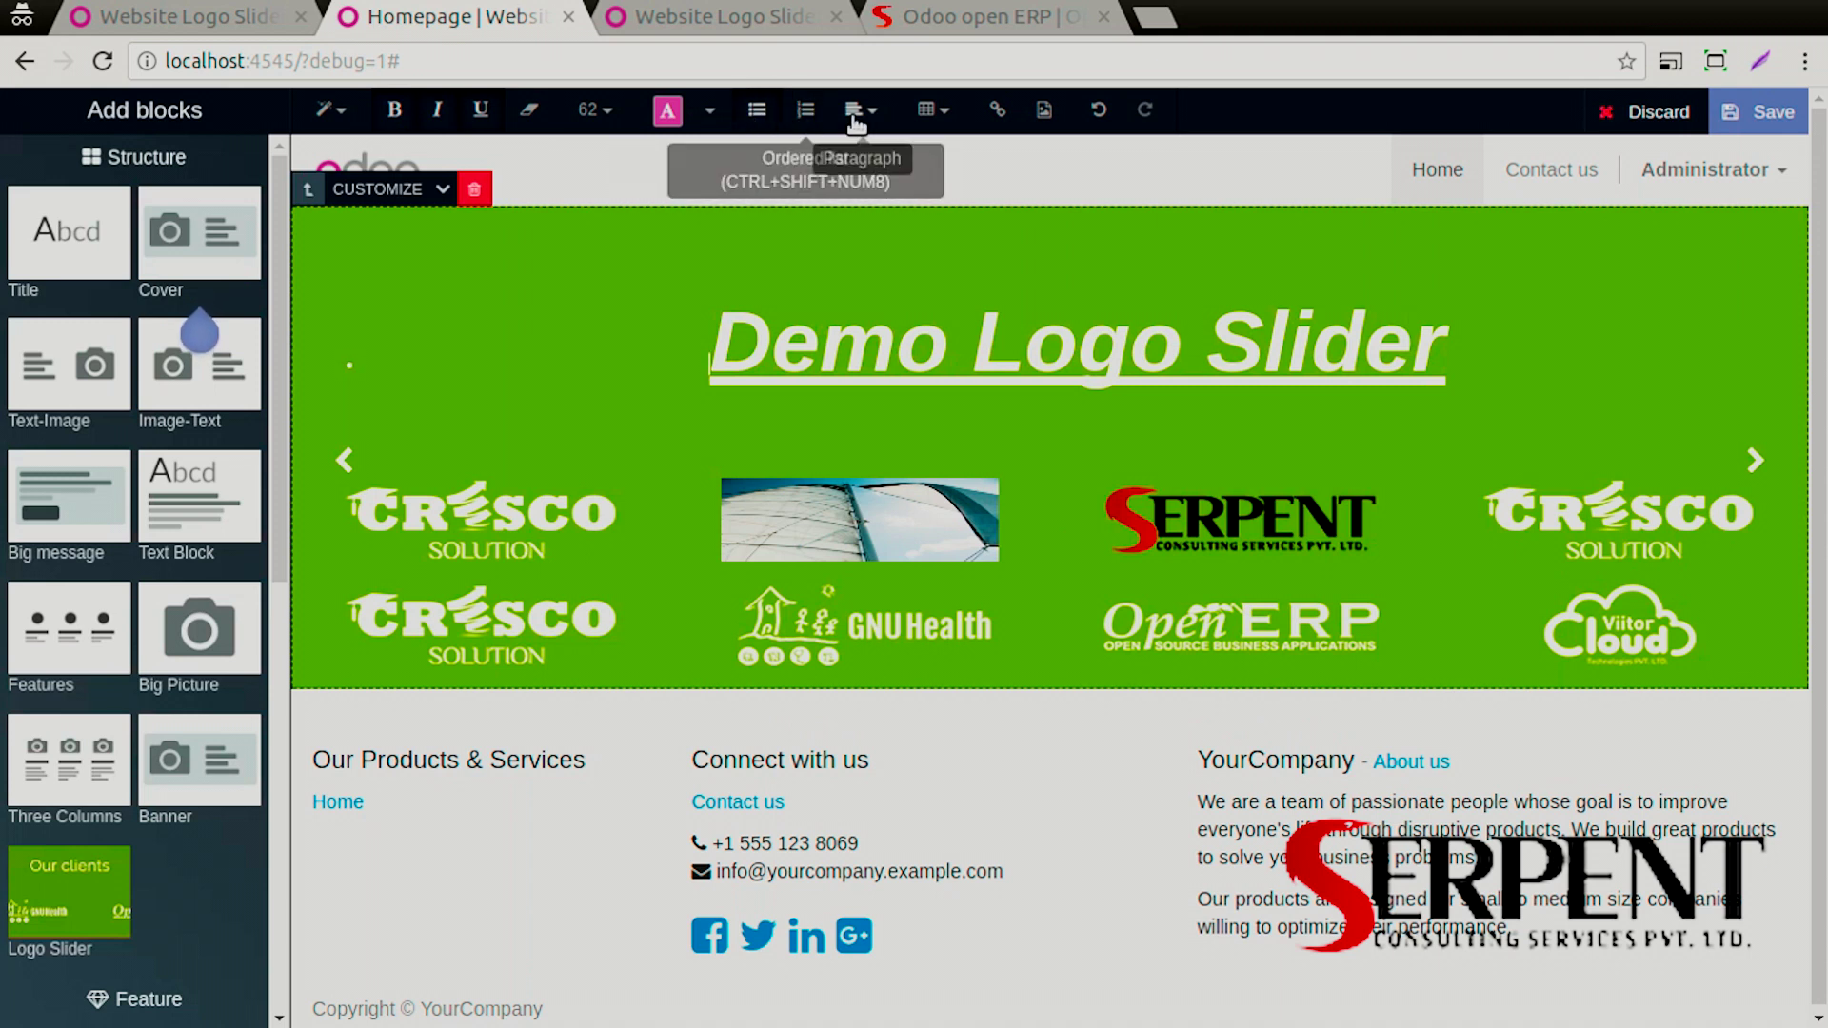
pyautogui.click(860, 110)
pyautogui.click(862, 165)
pyautogui.click(860, 109)
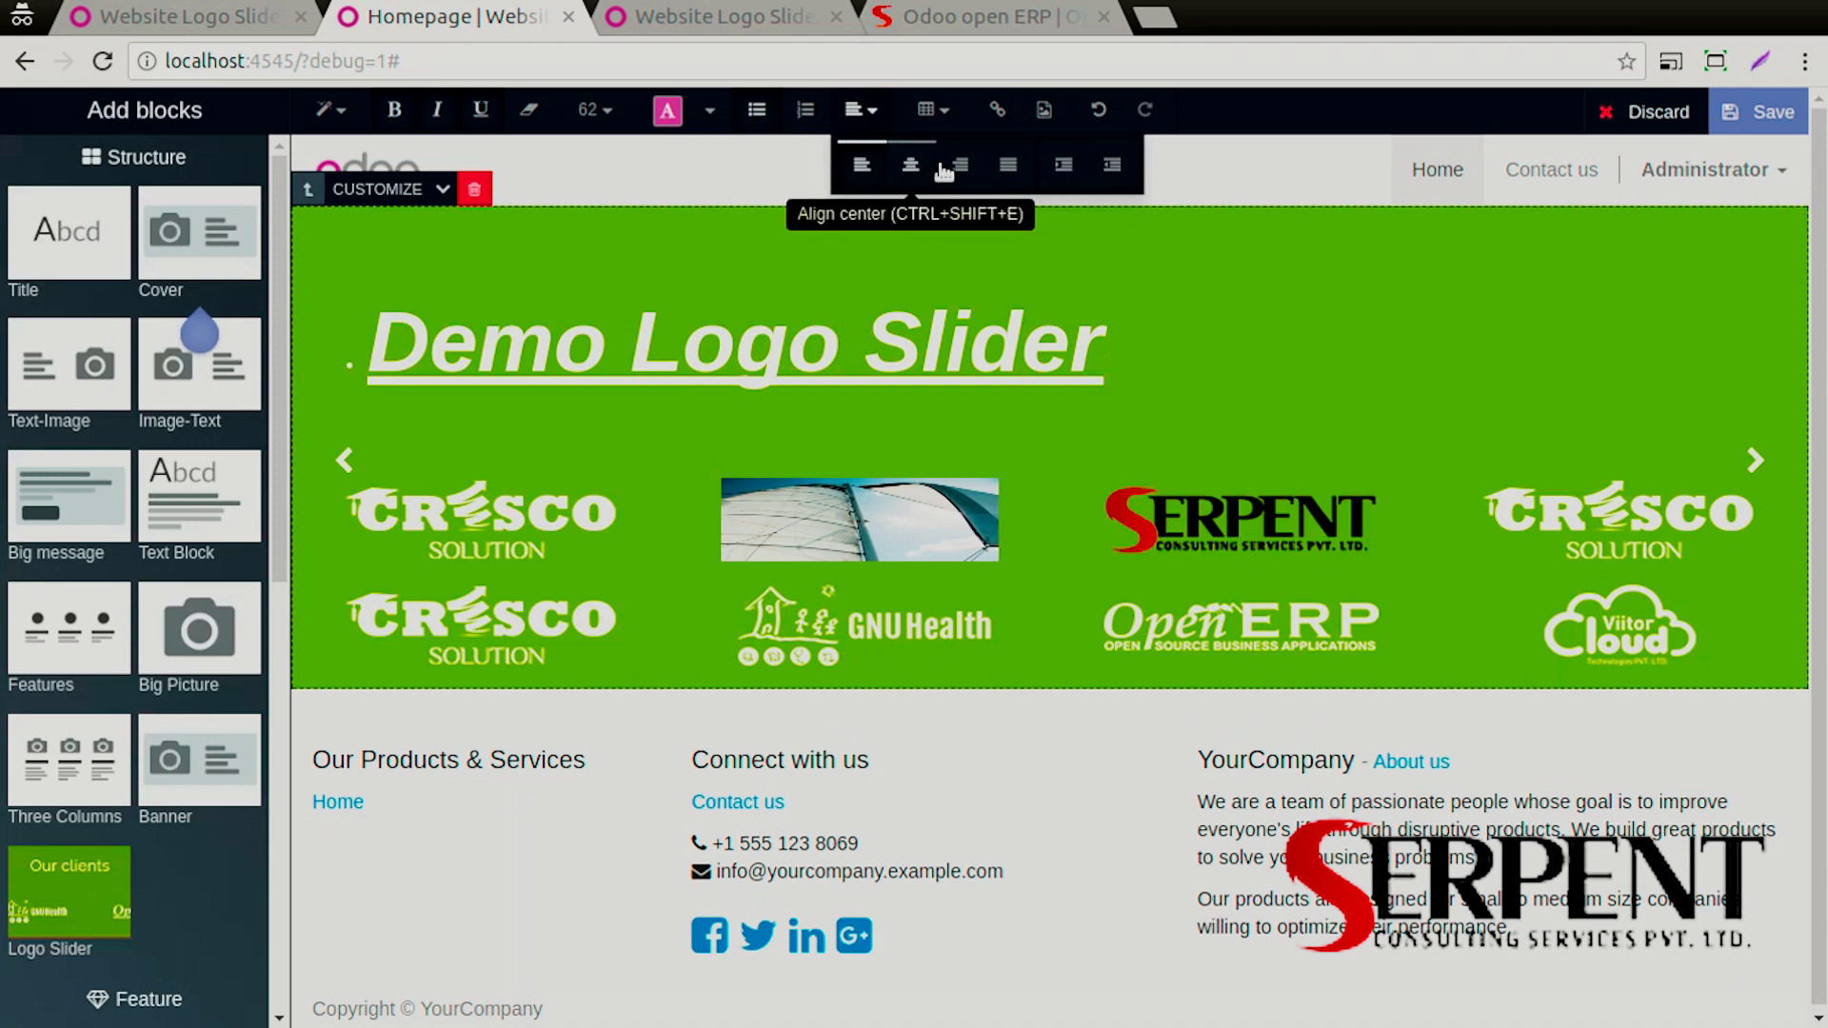
pyautogui.click(959, 164)
pyautogui.click(860, 109)
pyautogui.click(912, 164)
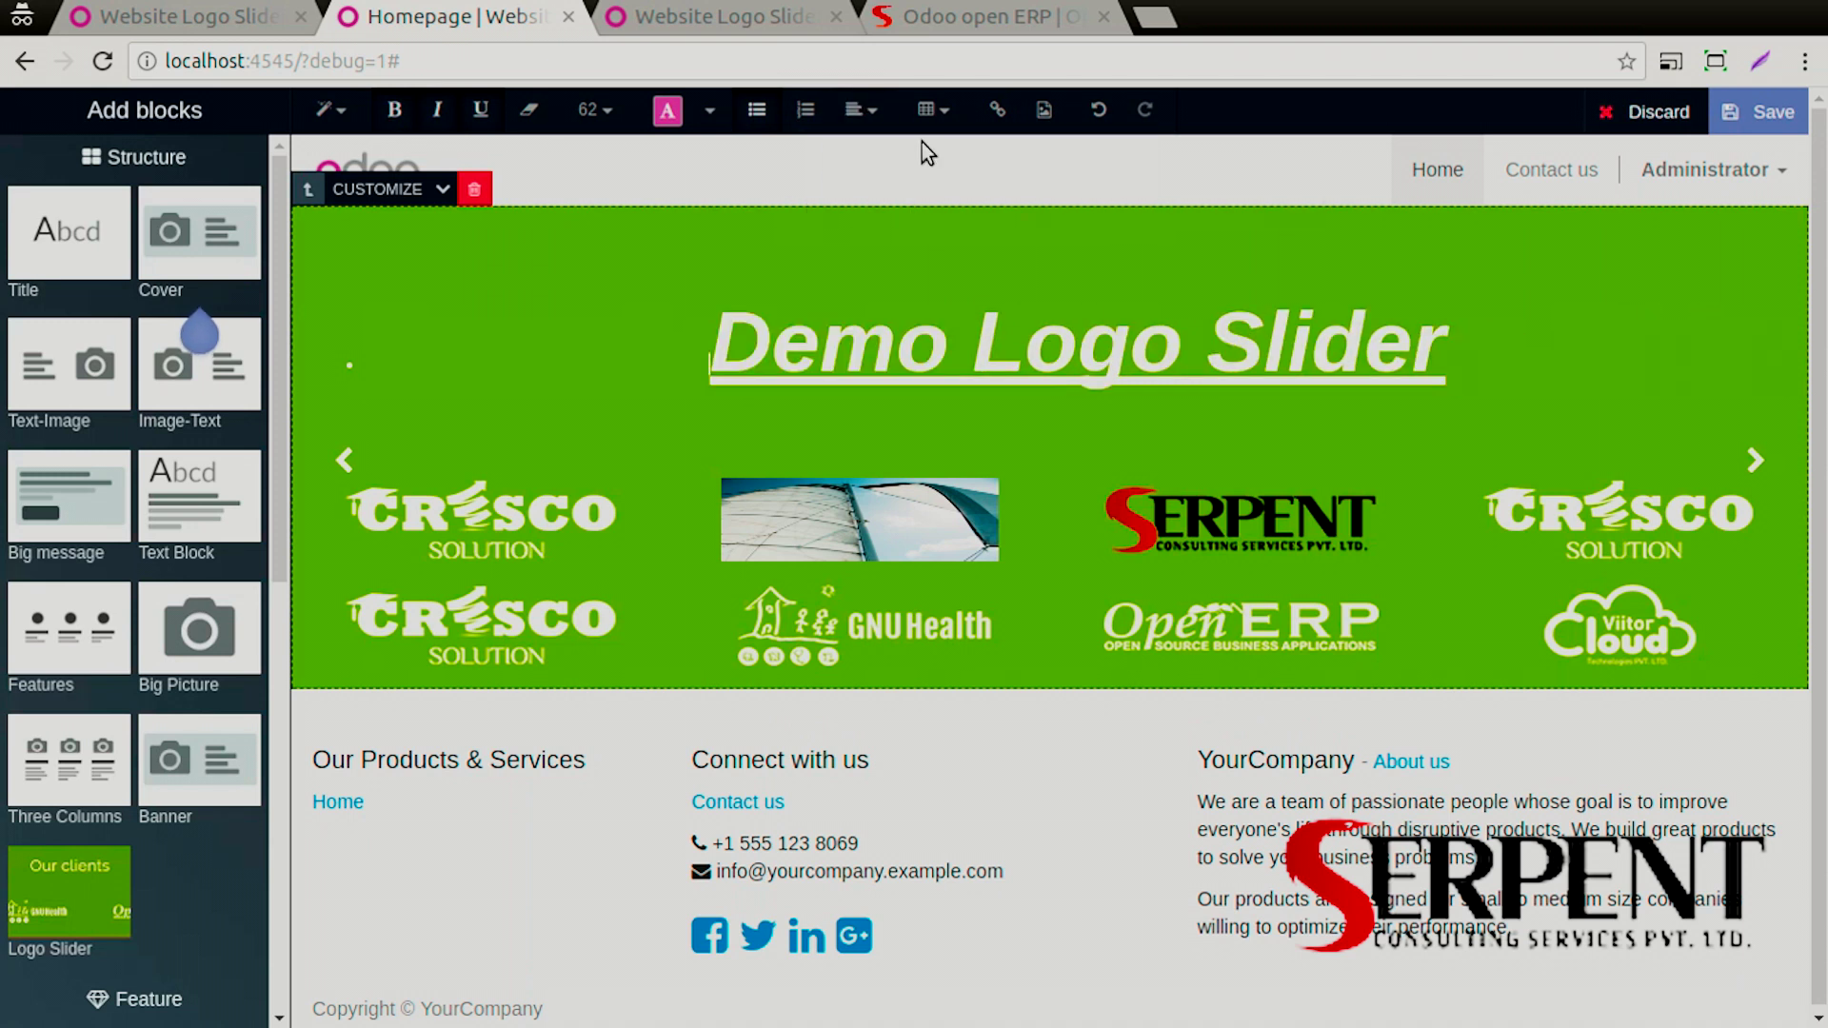
pyautogui.click(997, 112)
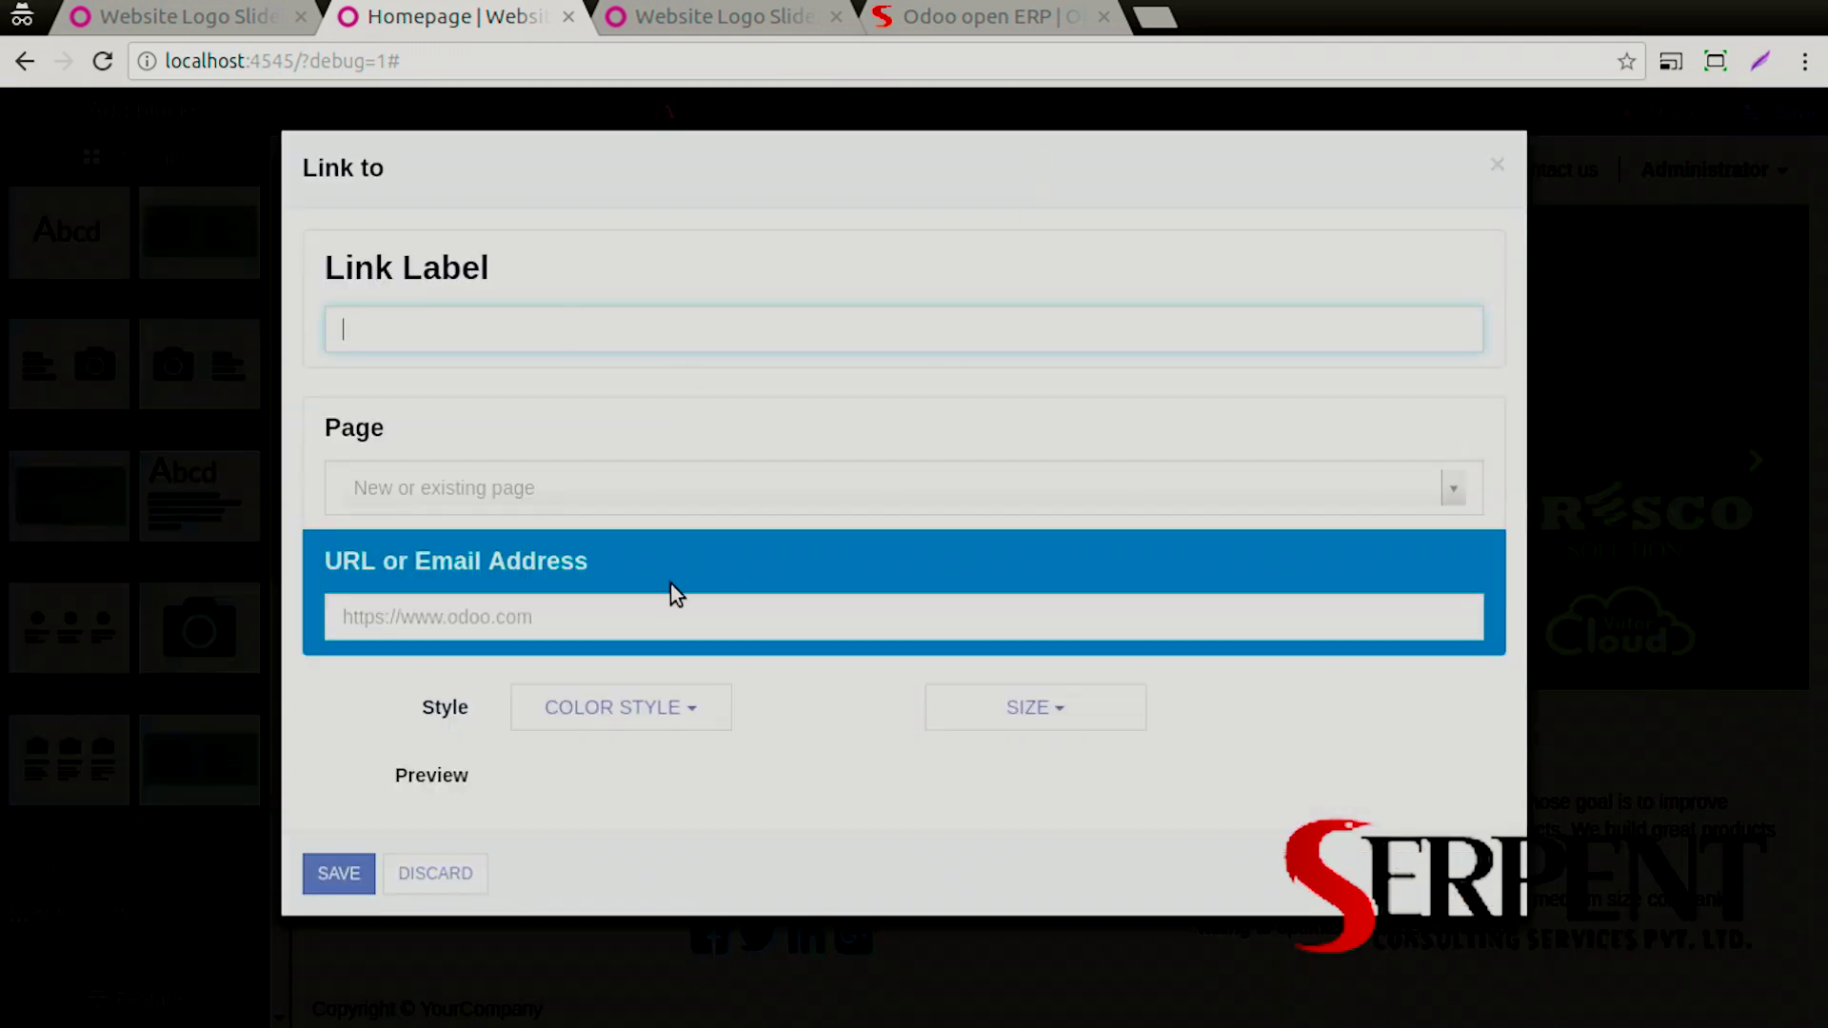
# Close the Link dialog and dismiss the Cresco logo's media picker and link settings unchanged
pyautogui.click(1496, 165)
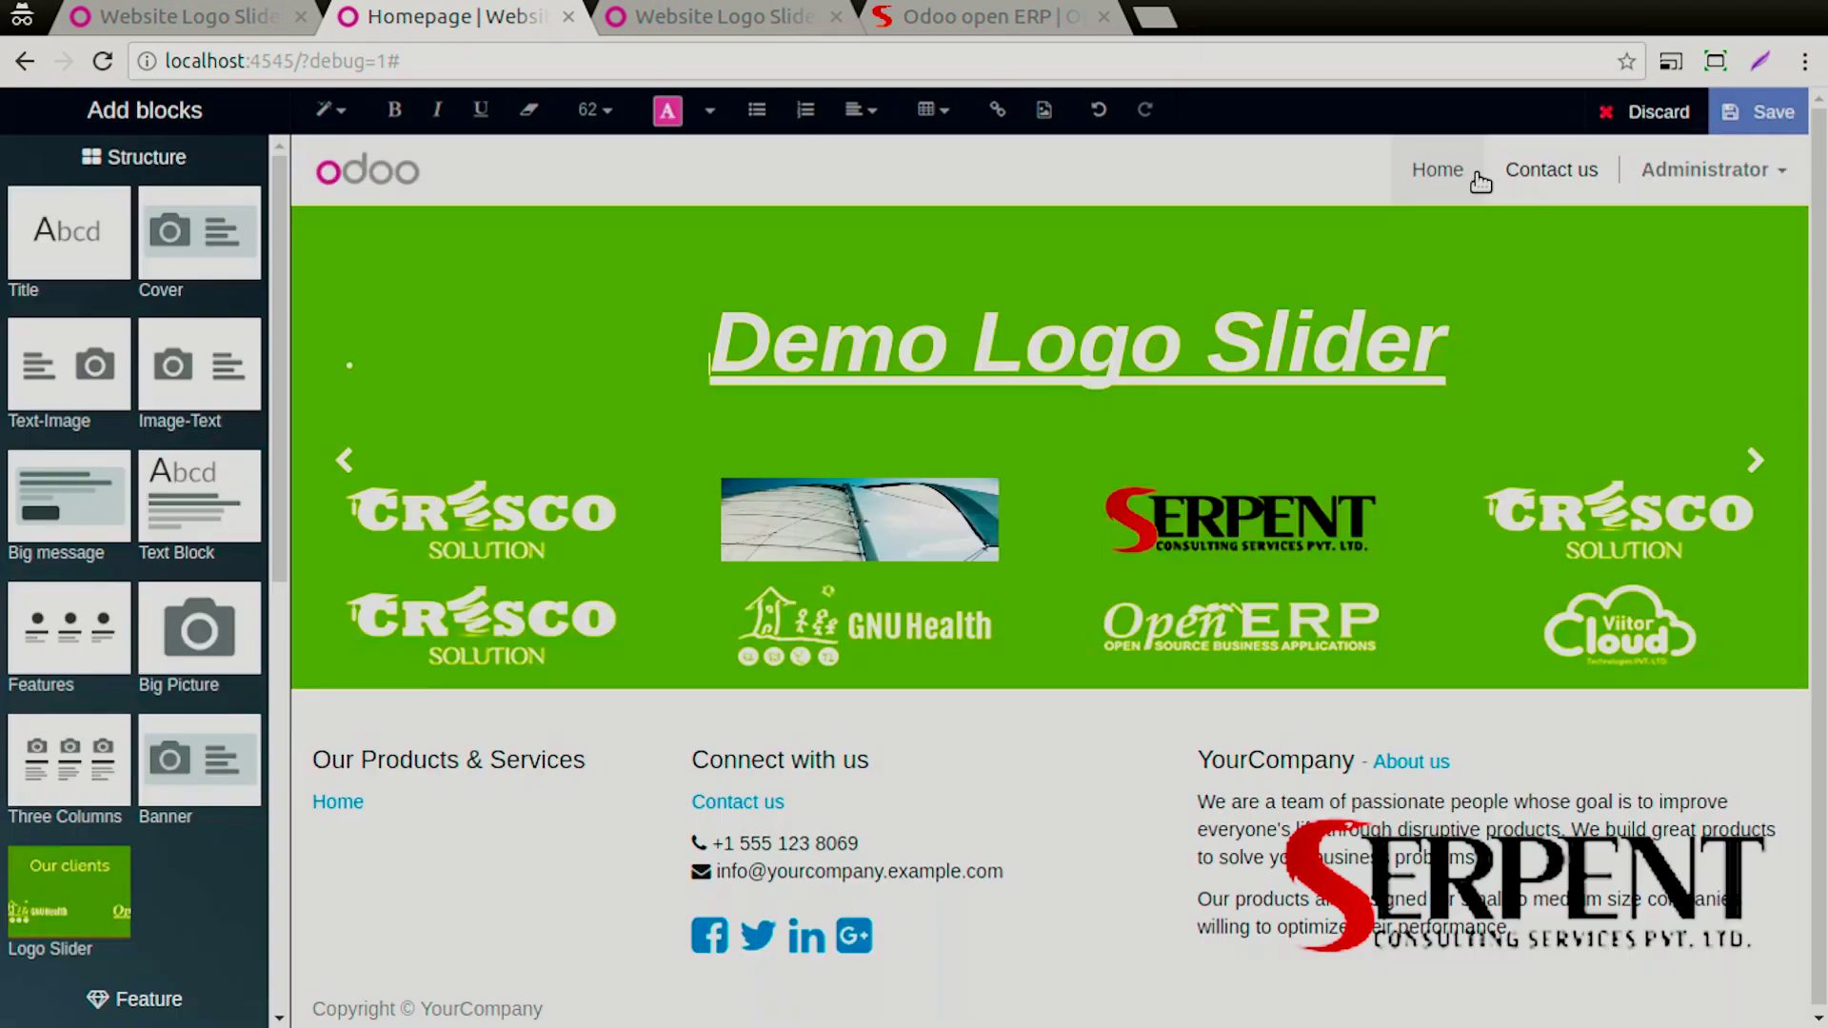
pyautogui.click(466, 540)
pyautogui.doubleClick(467, 539)
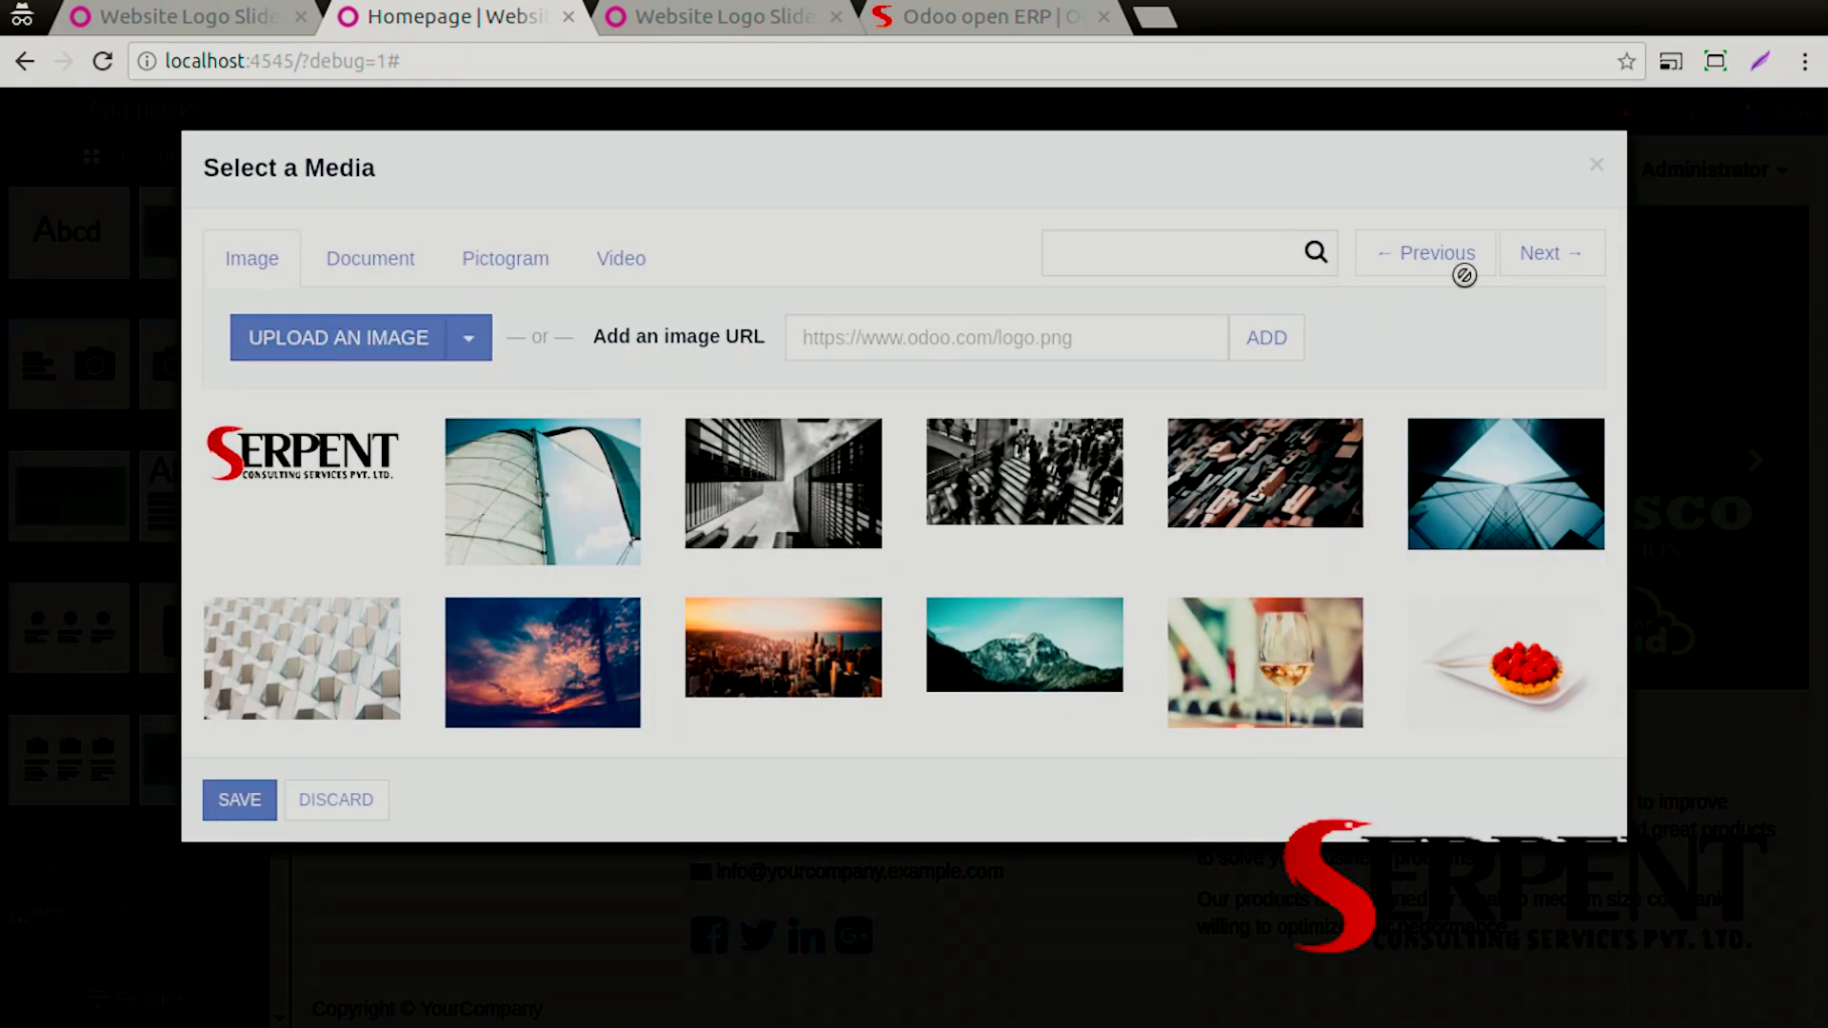
pyautogui.click(1597, 166)
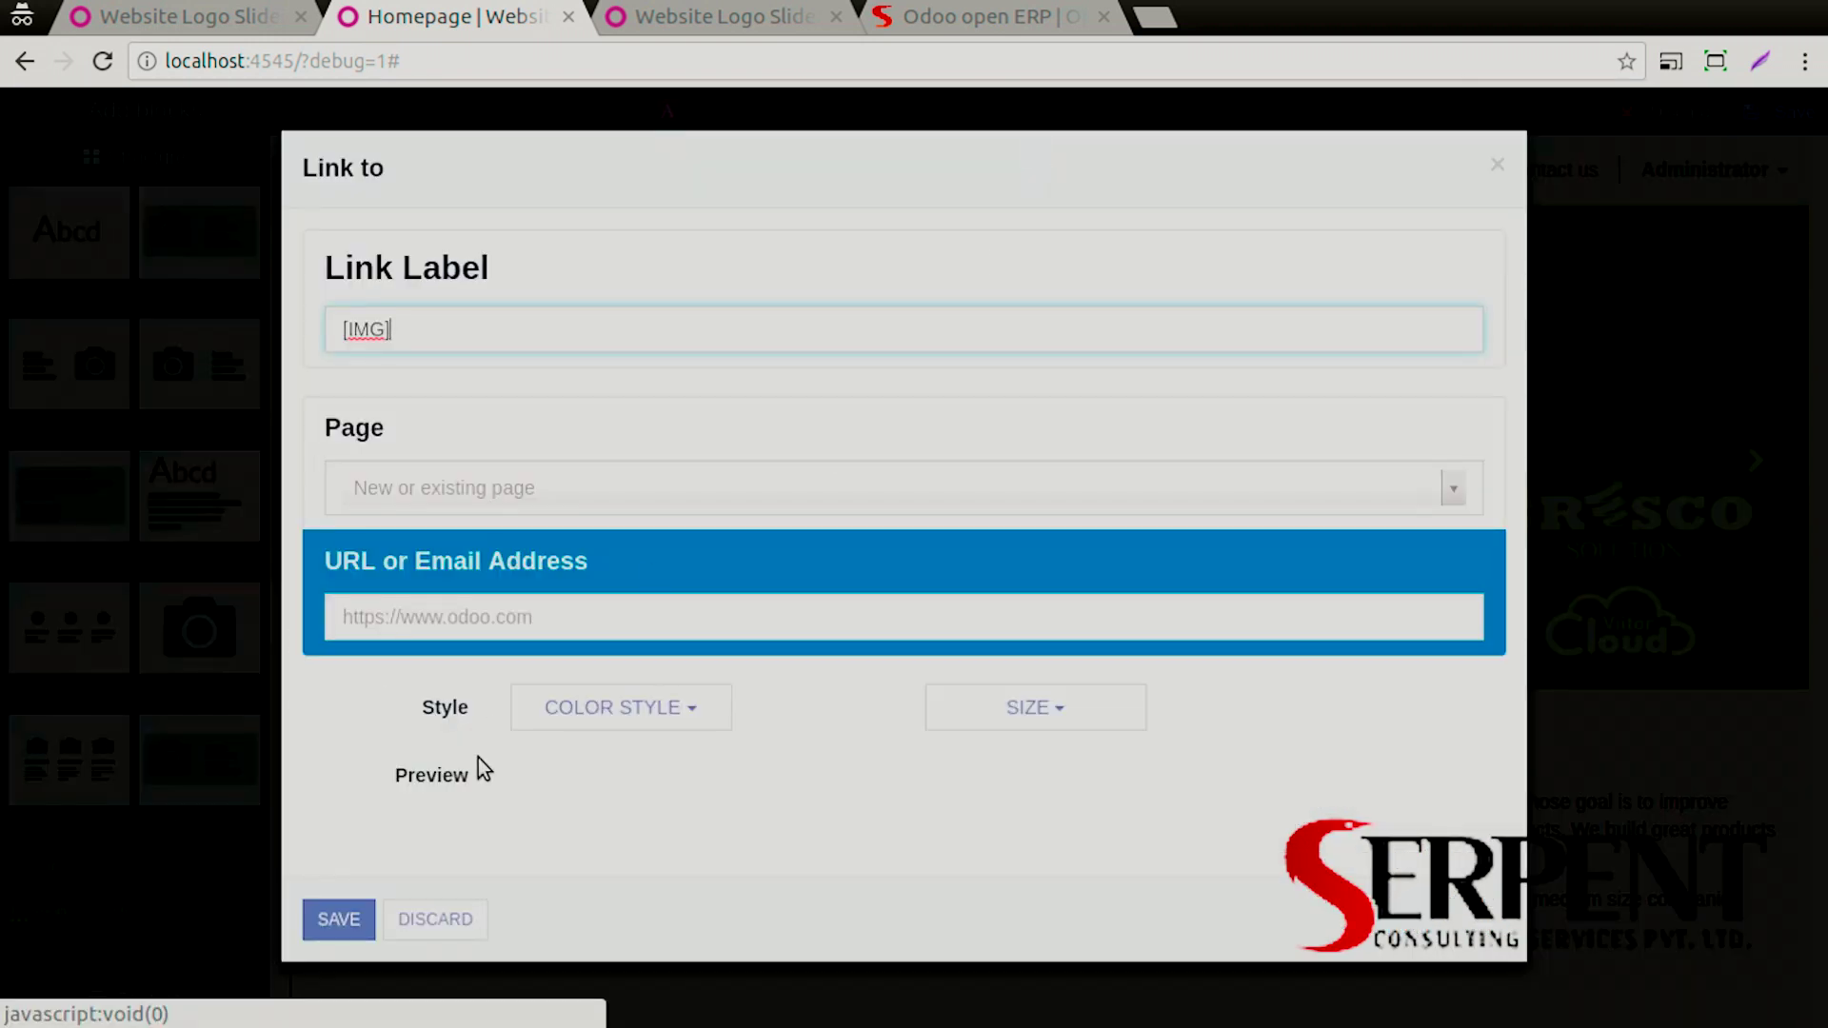
pyautogui.click(356, 927)
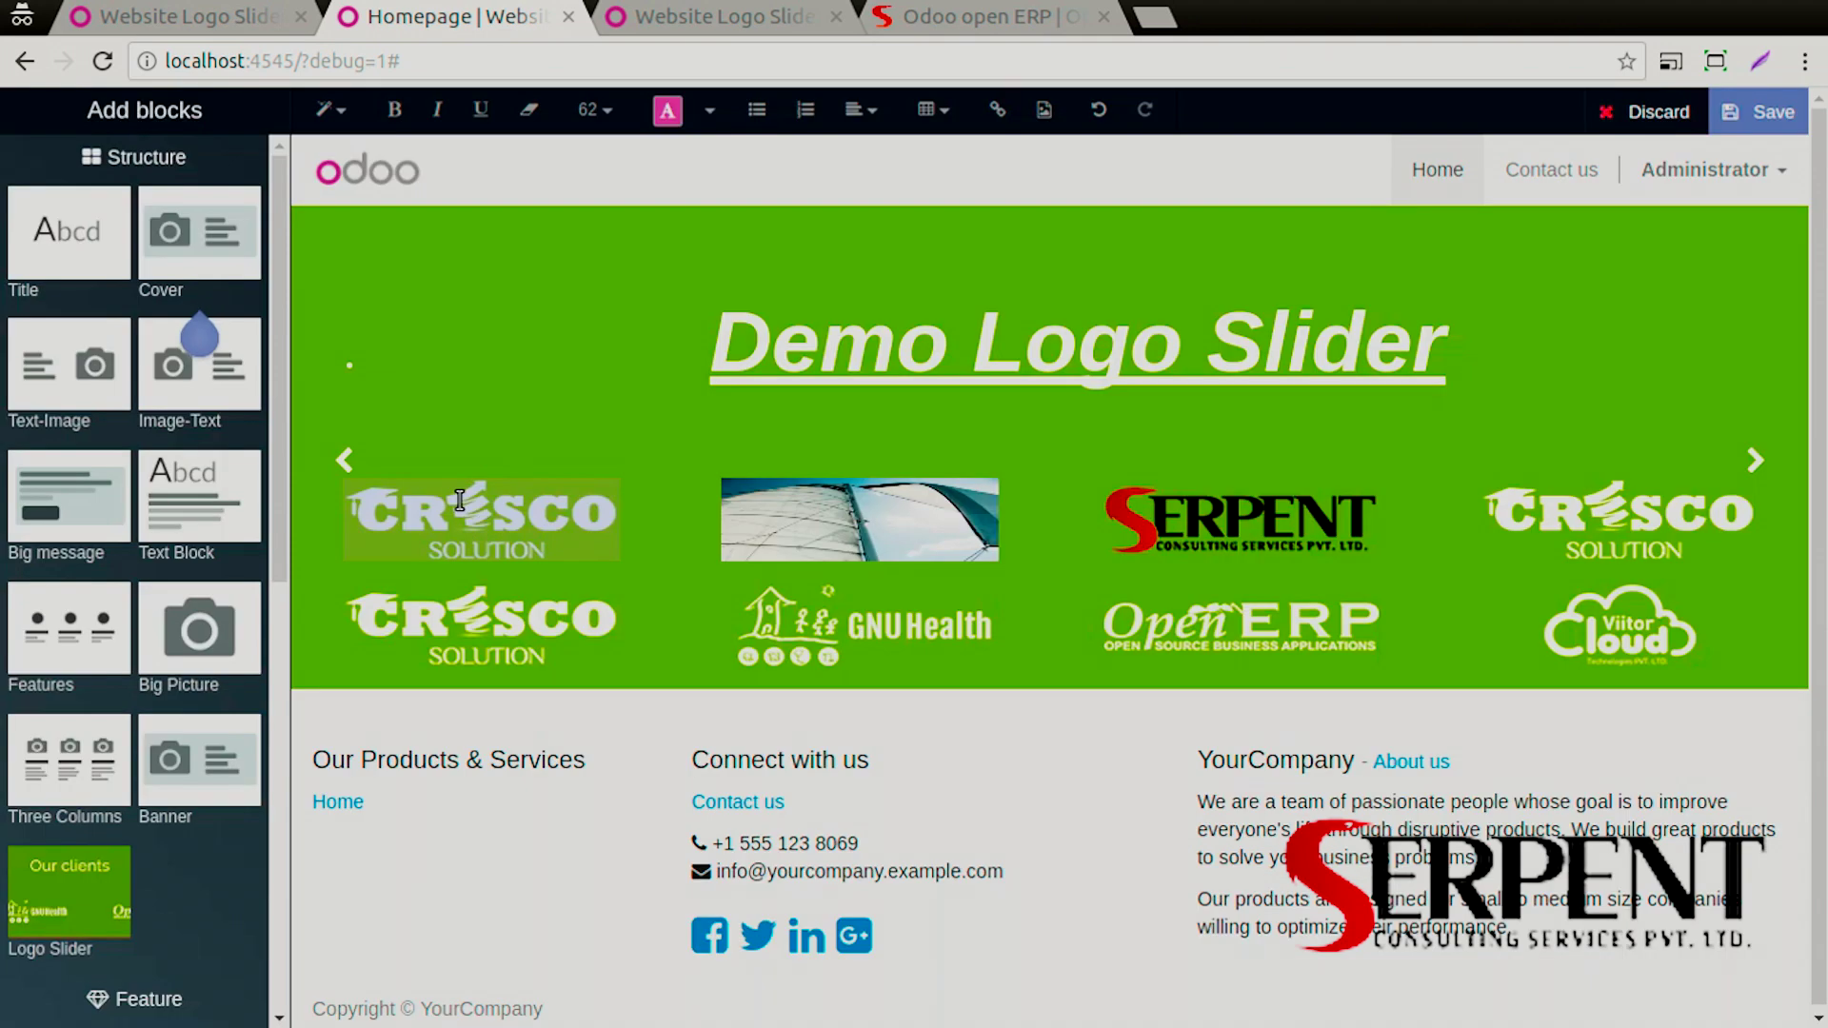
# Save the homepage and advance the carousel until the green Demo Logo Slider slide shows
pyautogui.click(1769, 114)
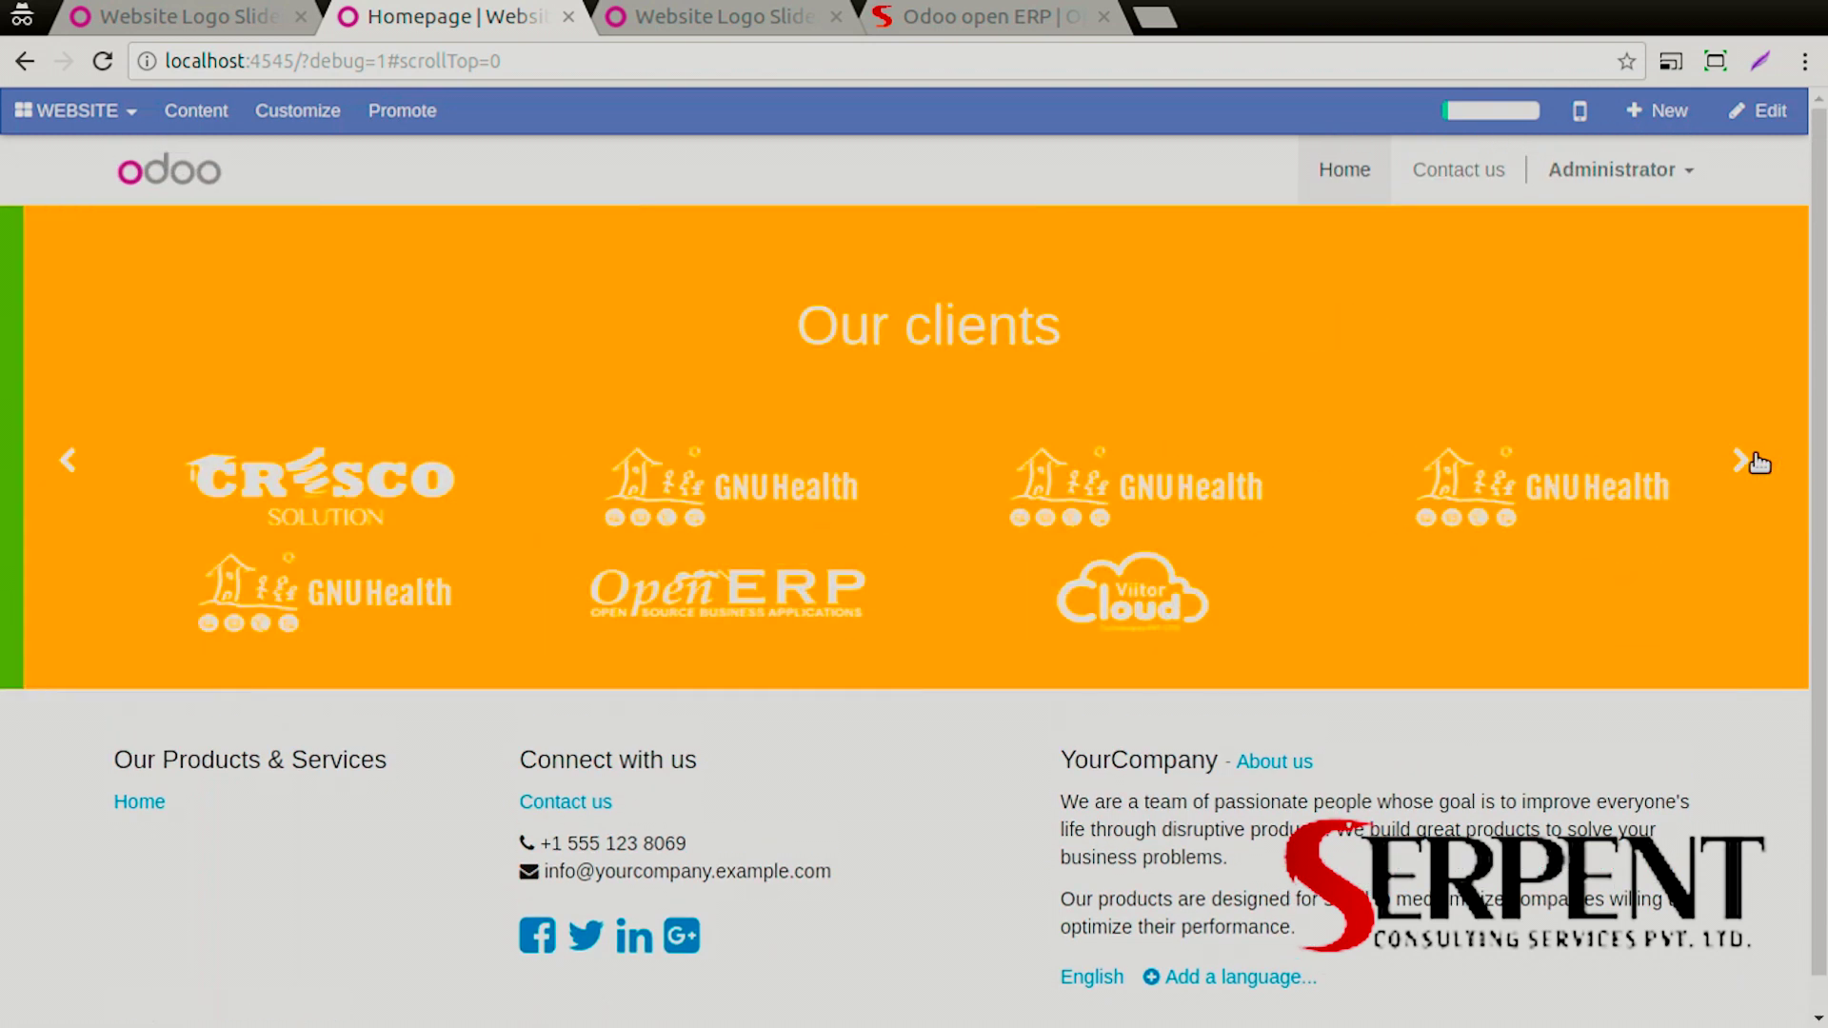
pyautogui.click(1741, 460)
pyautogui.click(1741, 446)
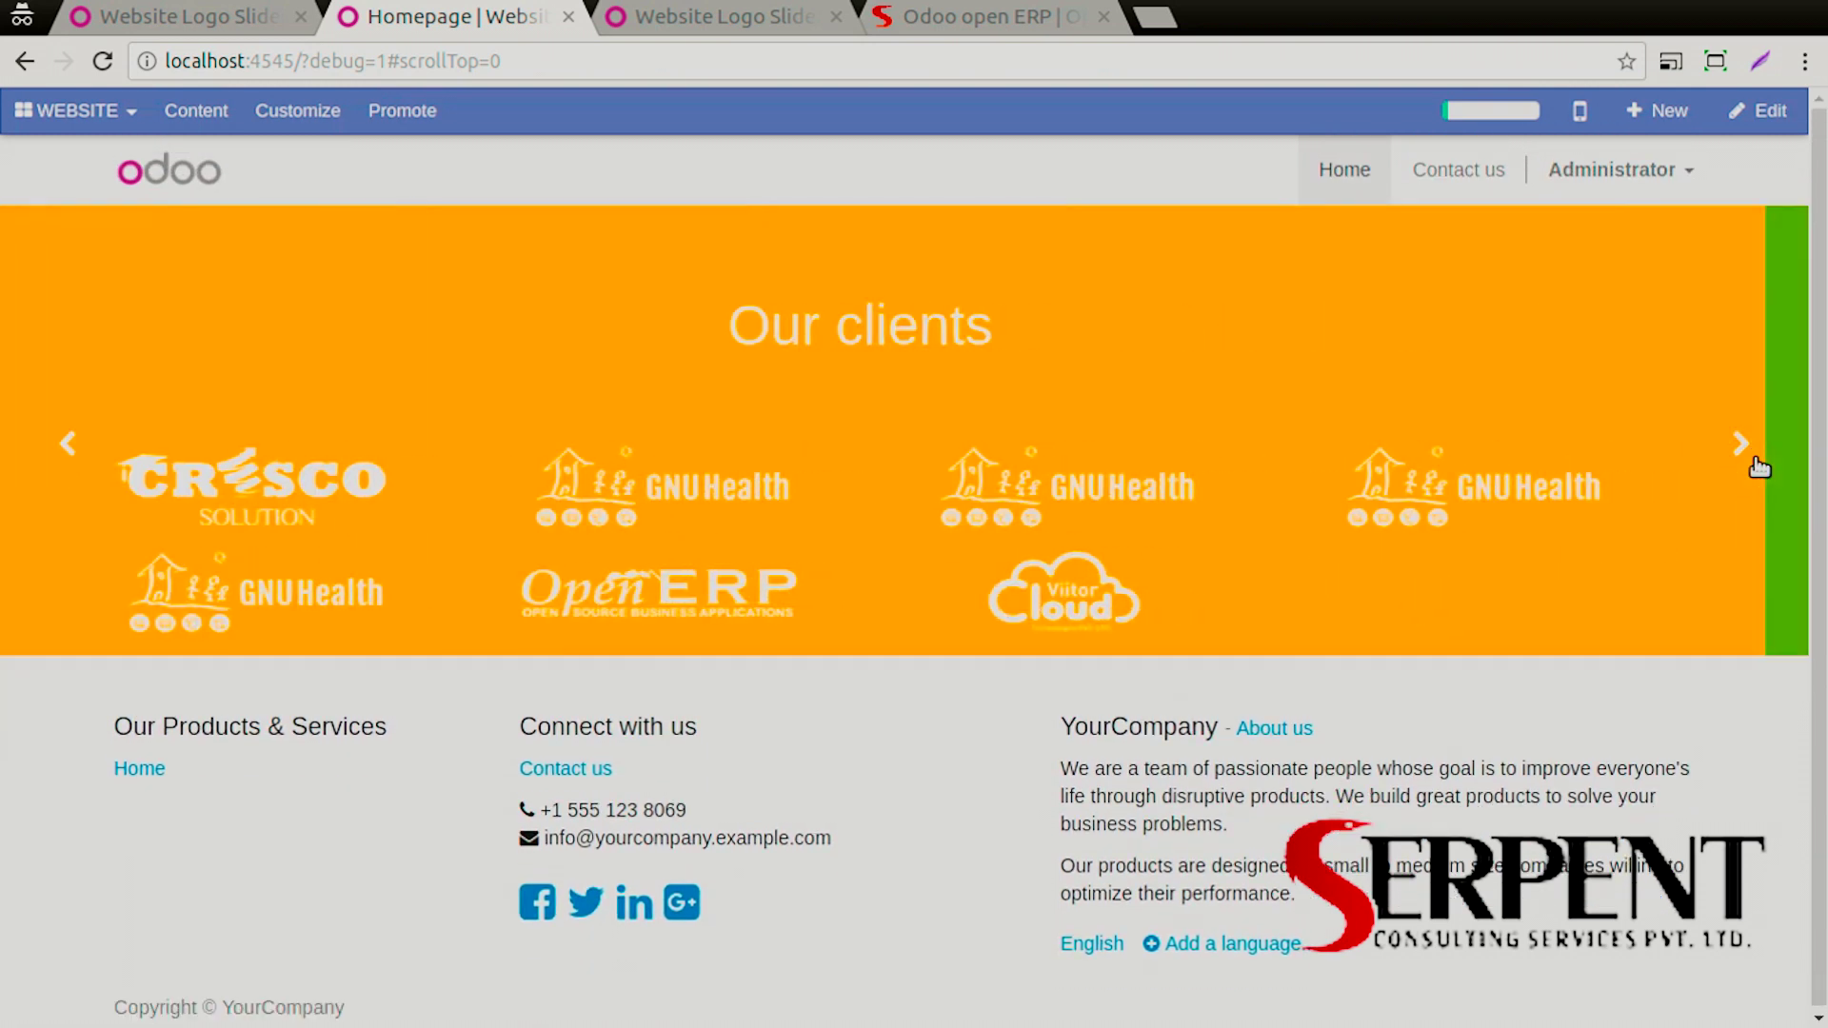
pyautogui.click(1741, 446)
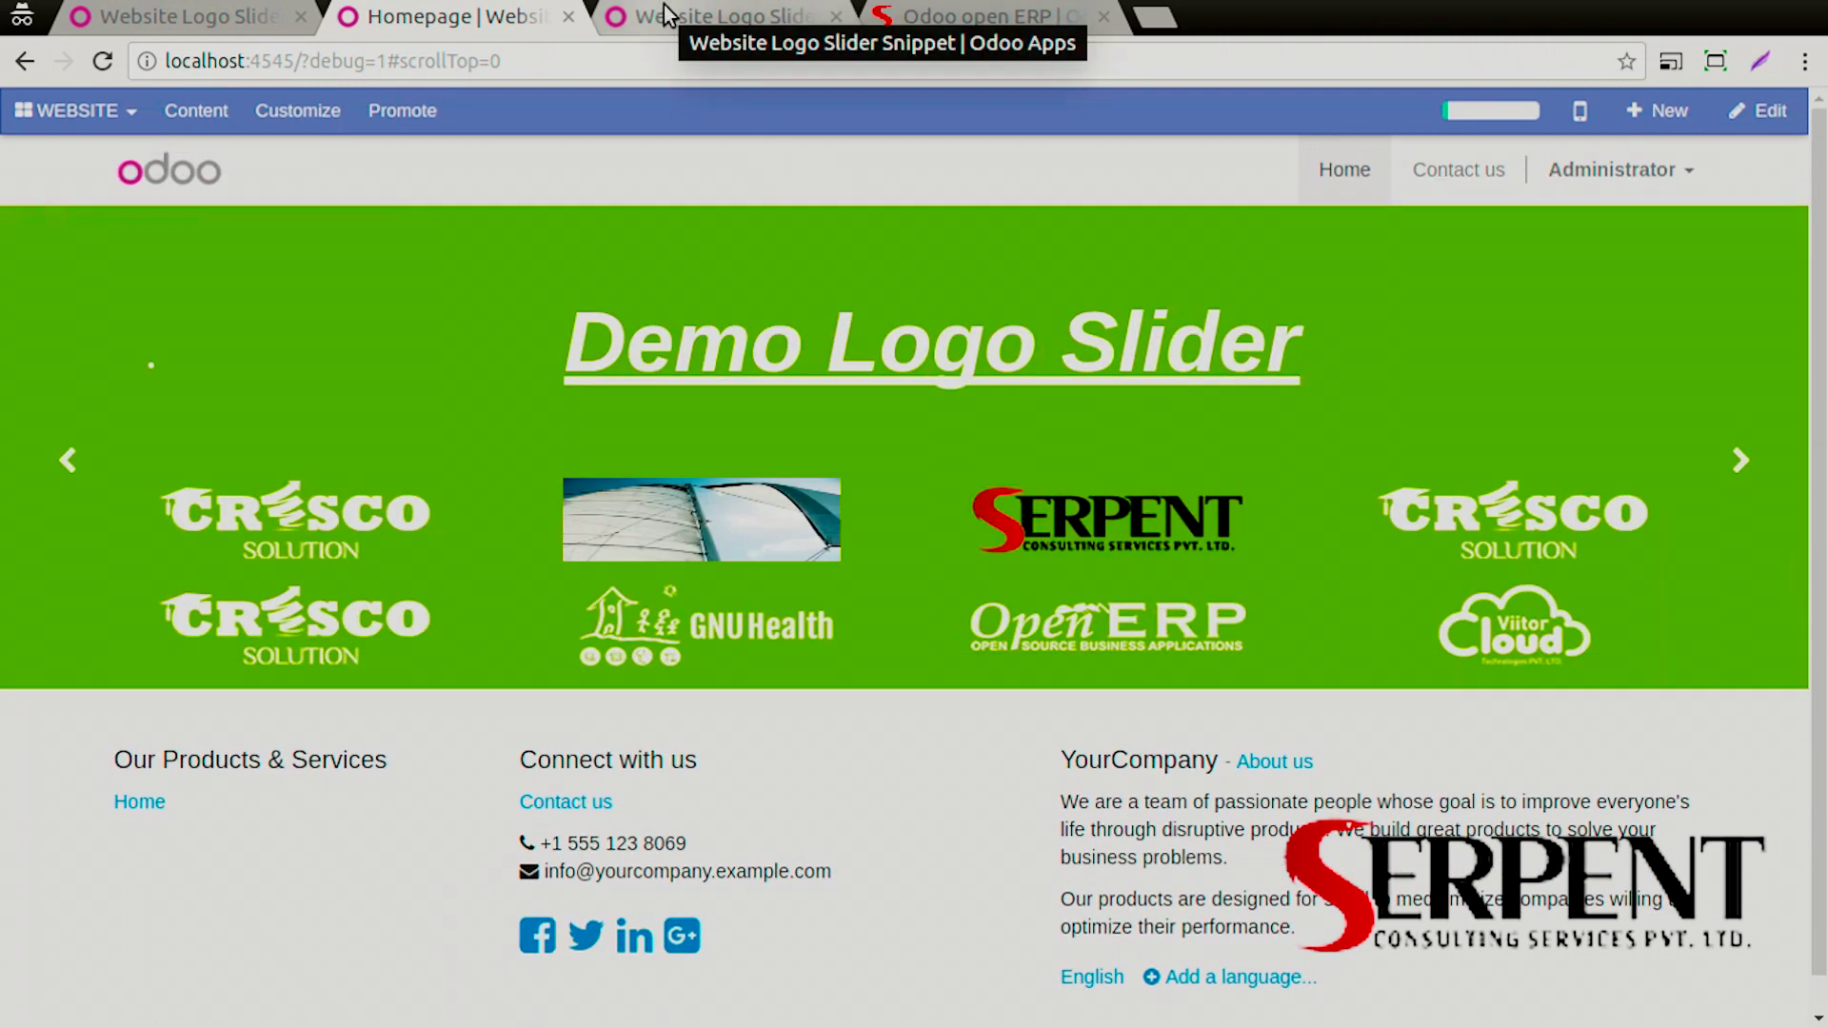
# Check the 19.00 € price on the Website Logo Slider Snippet app page, then go to serpentcs.com
pyautogui.click(670, 16)
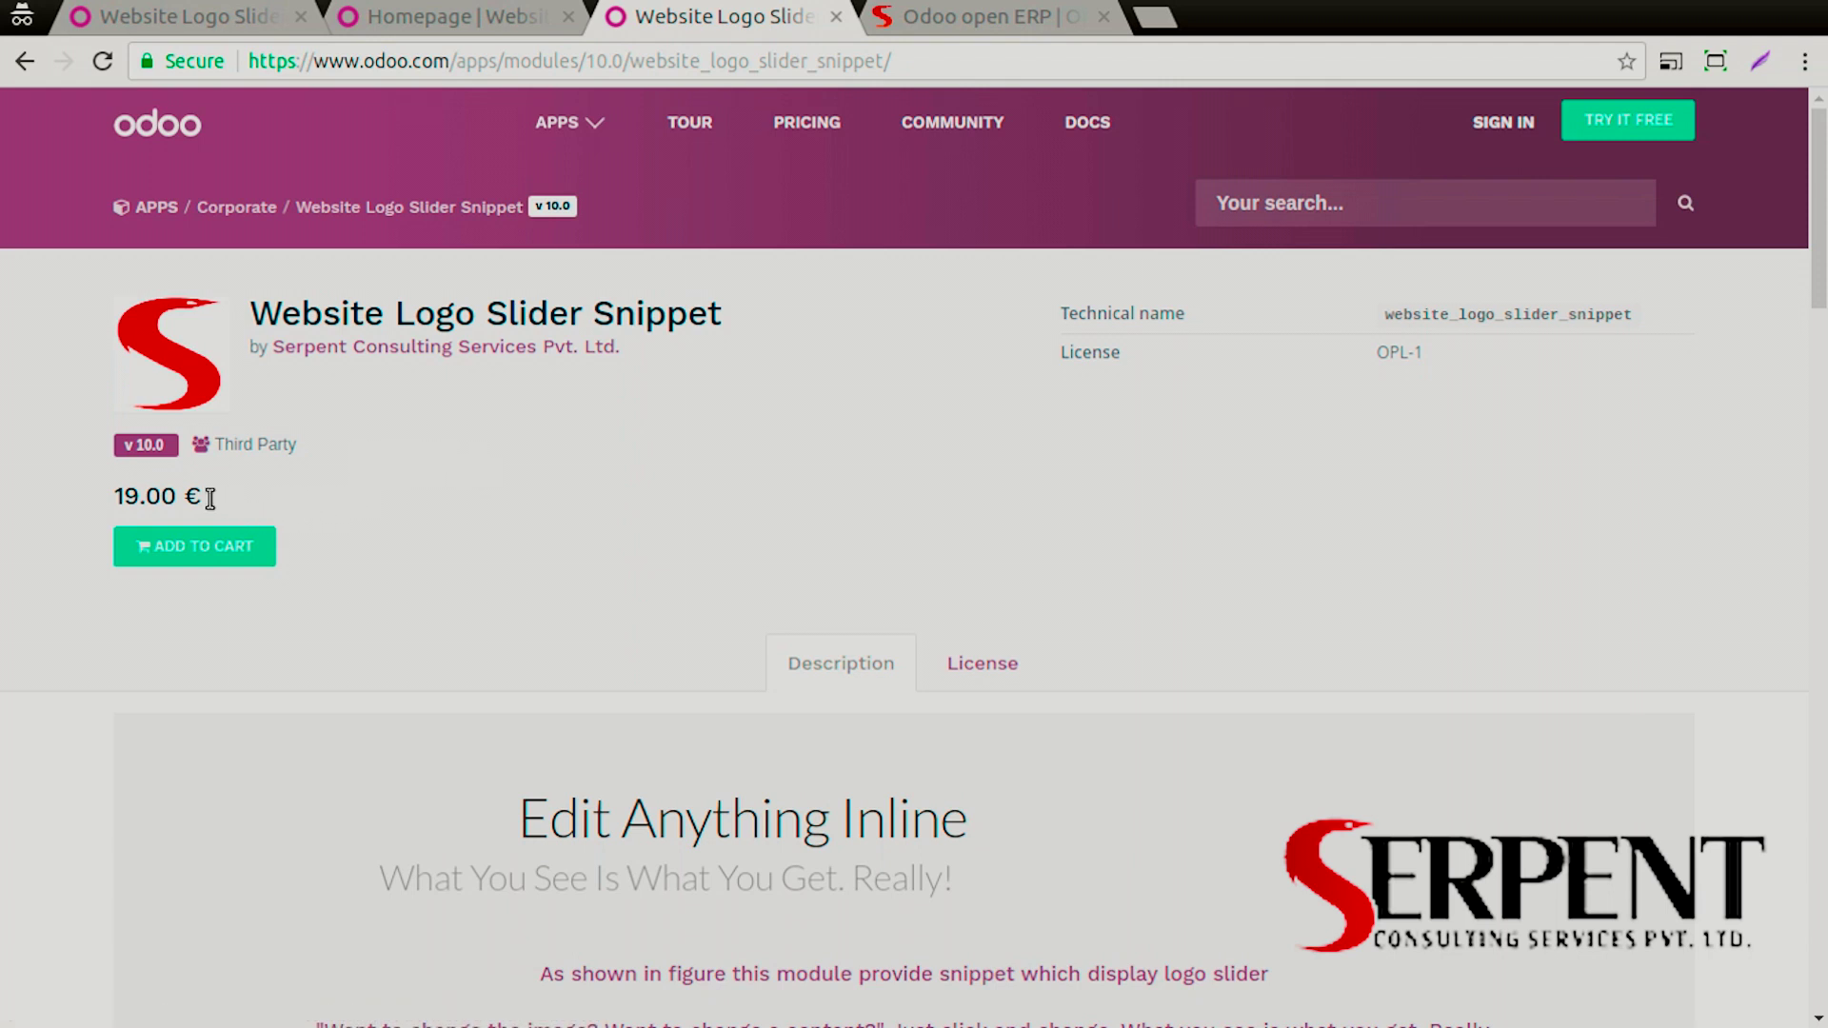
pyautogui.moveTo(210, 499); pyautogui.dragTo(113, 497)
pyautogui.click(1009, 24)
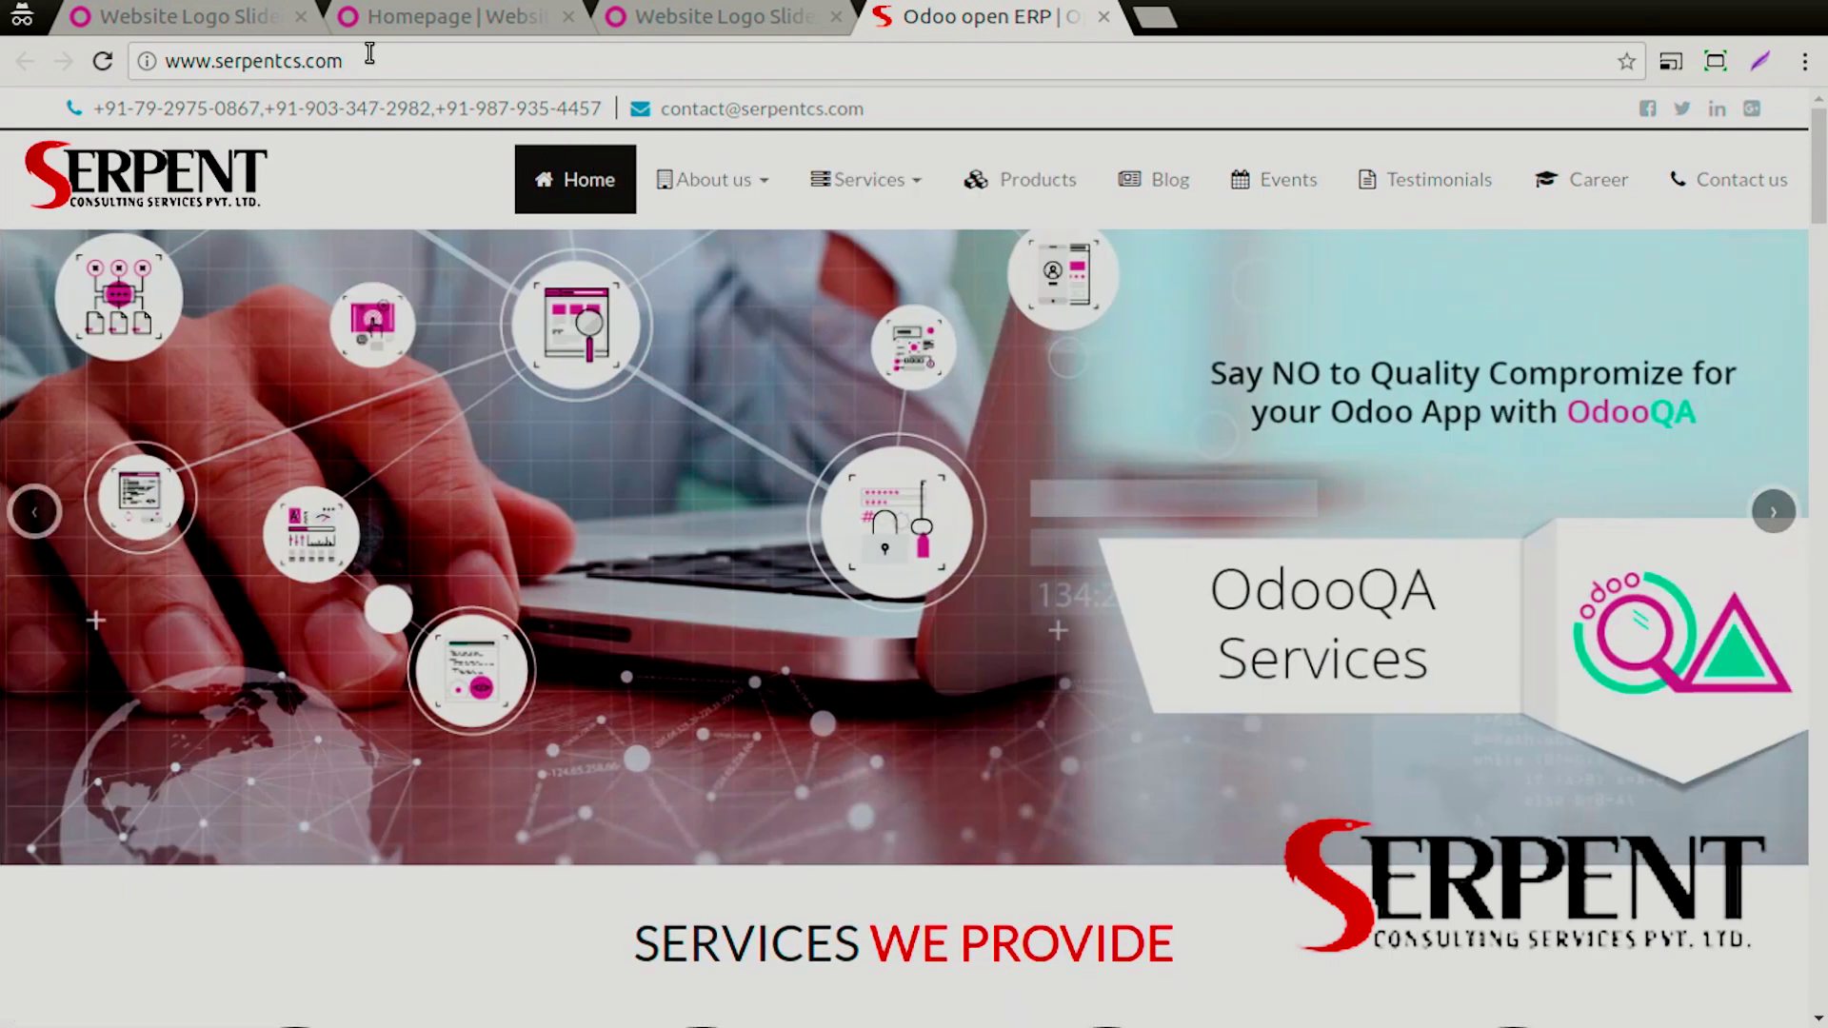
pyautogui.moveTo(369, 53); pyautogui.dragTo(121, 60)
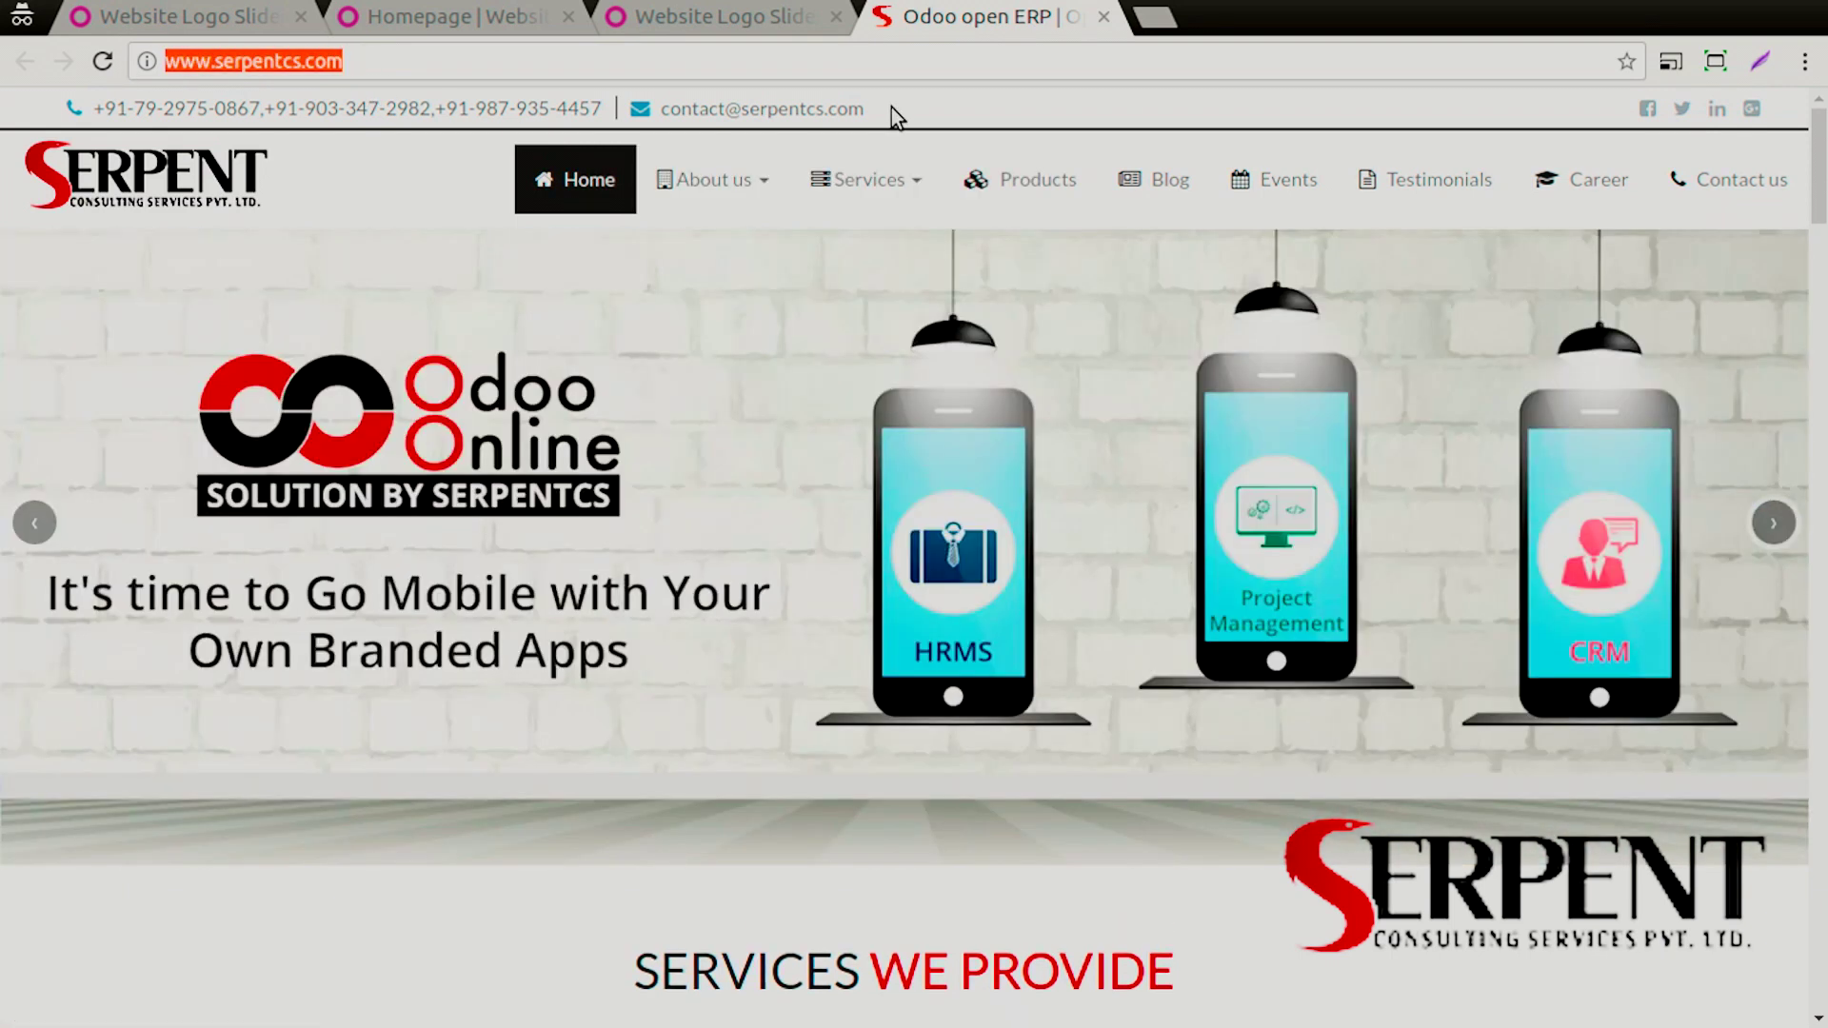
pyautogui.click(891, 106)
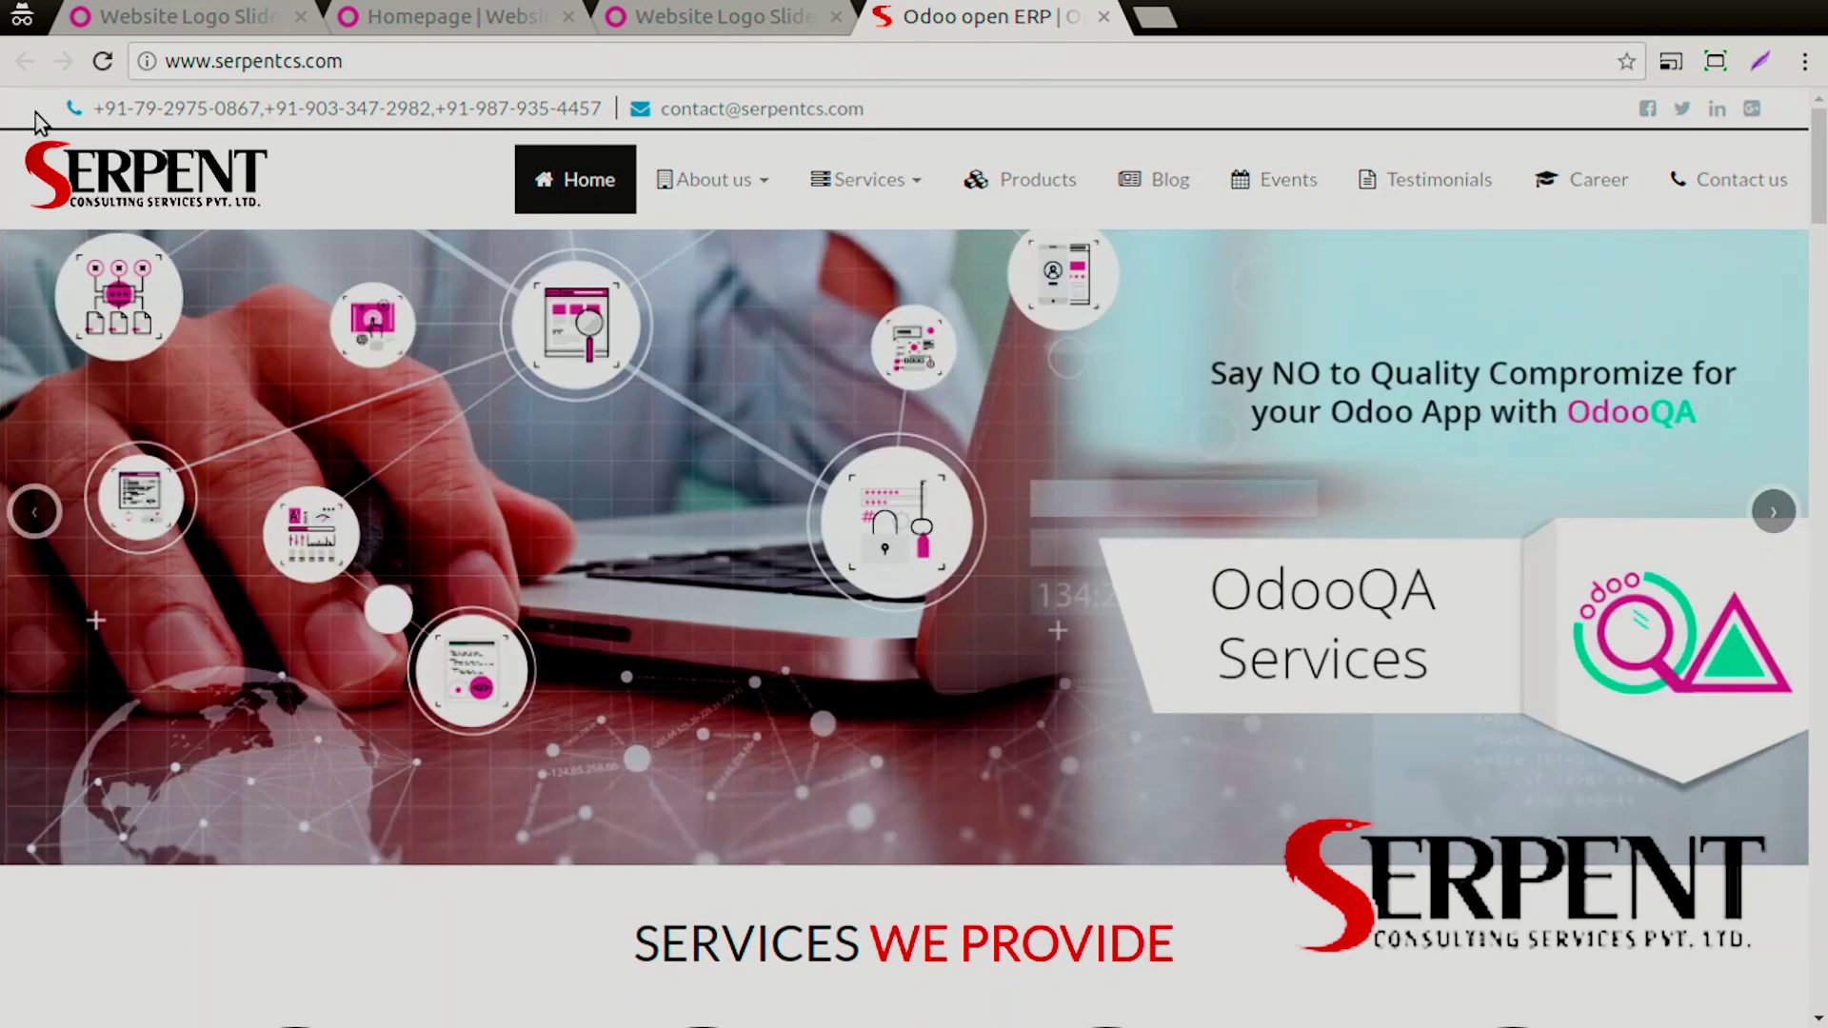
pyautogui.moveTo(81, 109); pyautogui.dragTo(619, 103)
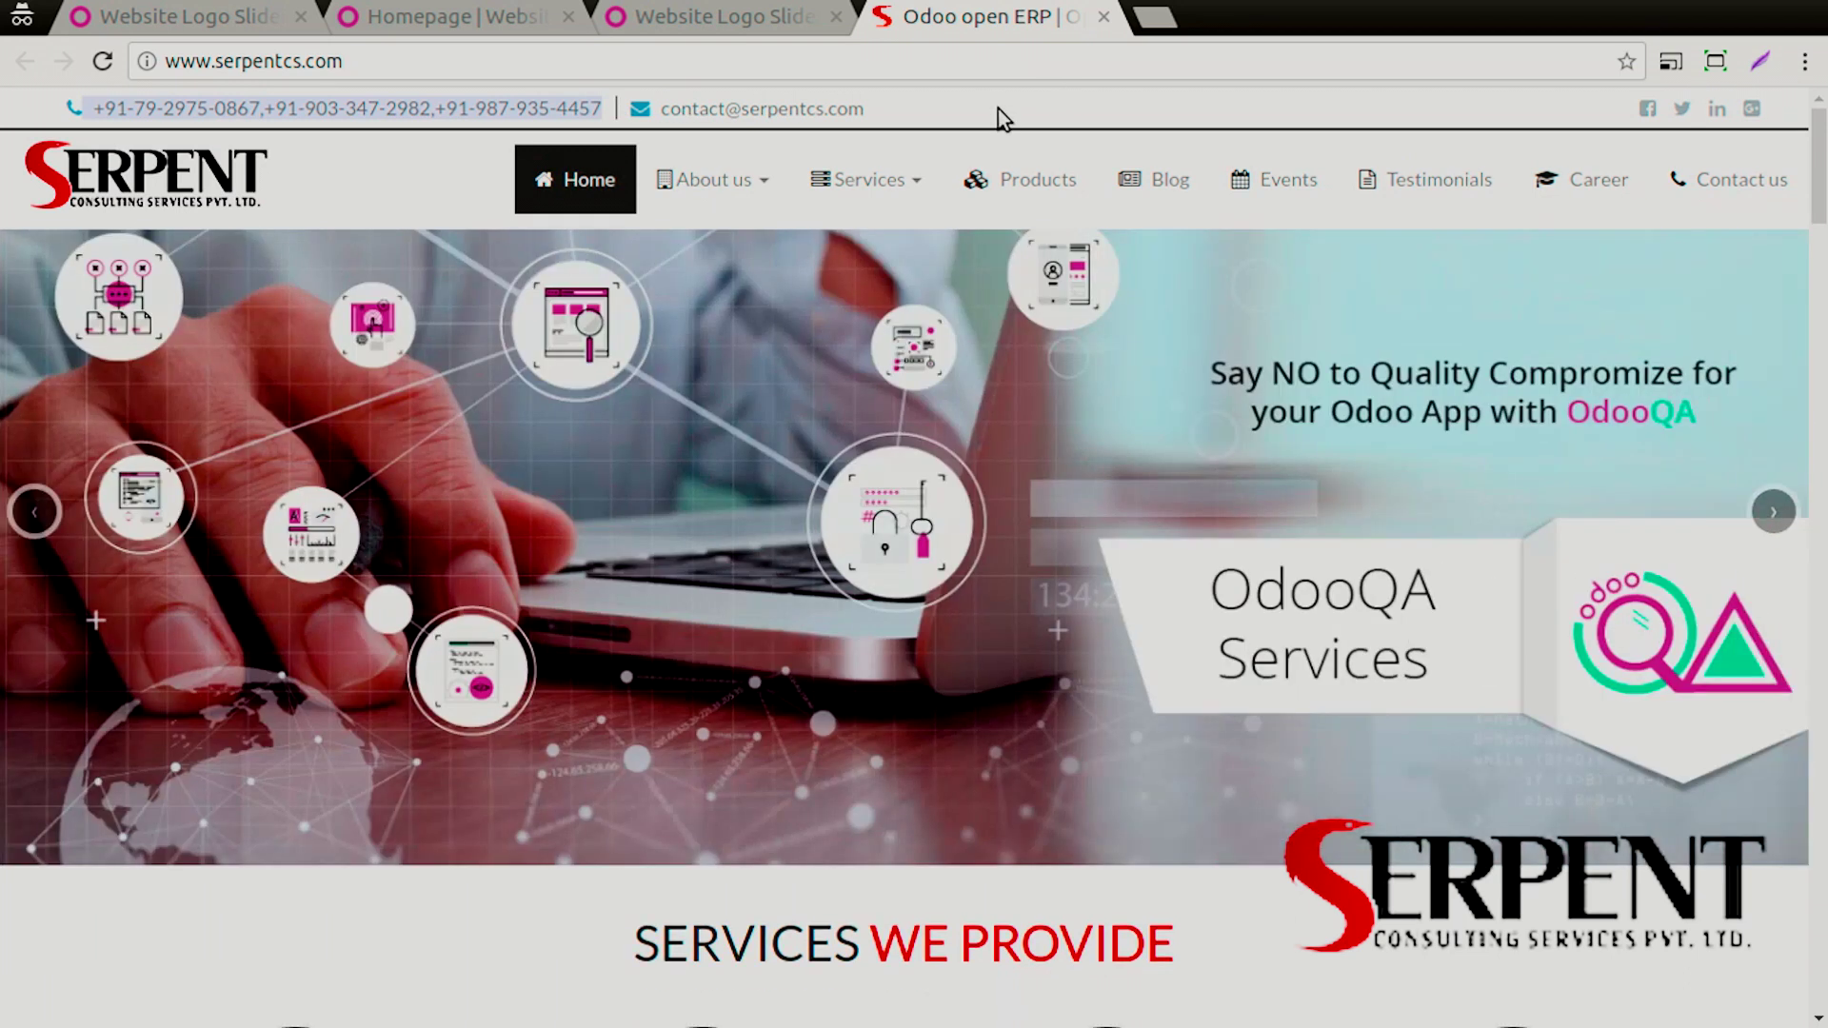
pyautogui.click(998, 117)
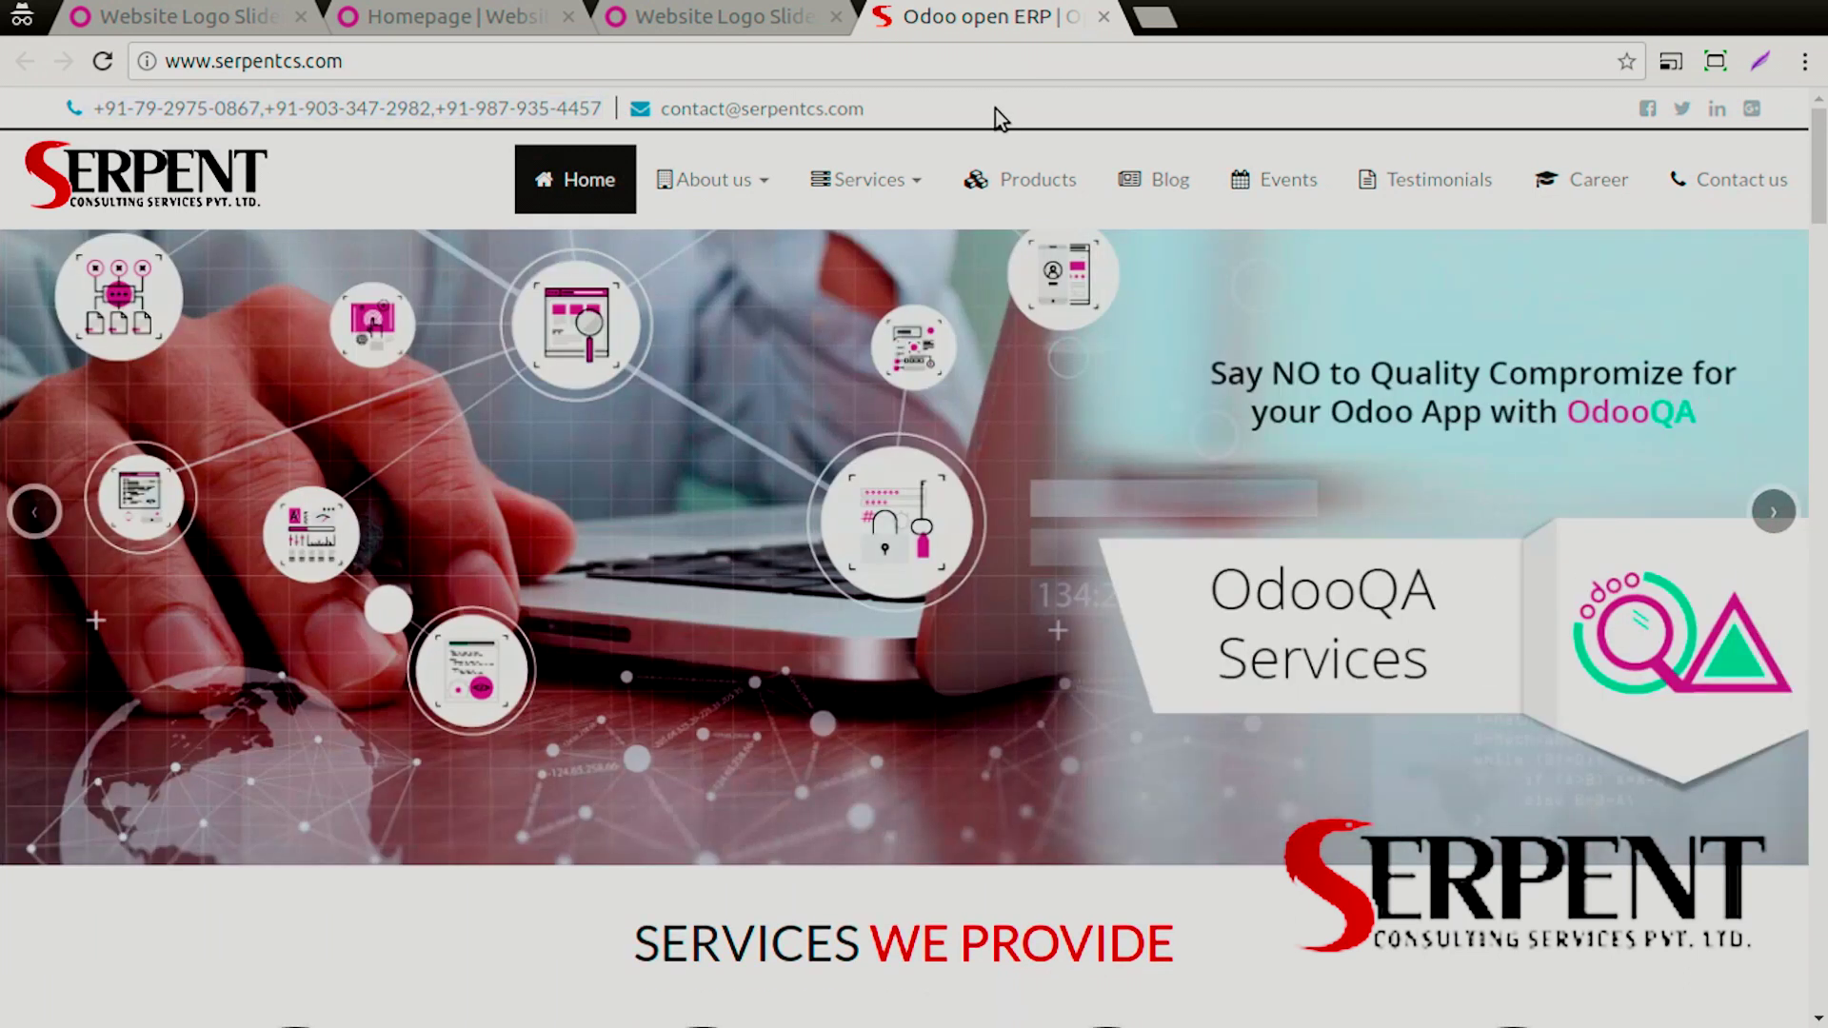